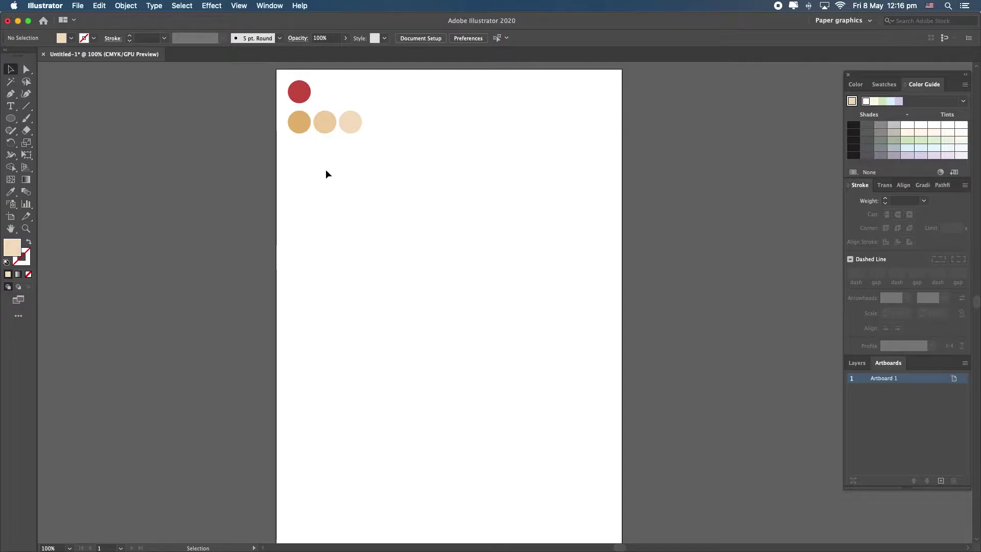
Step: Draw a new circle below the colour circles with the Ellipse tool
scroll(352, 158, "up", 3)
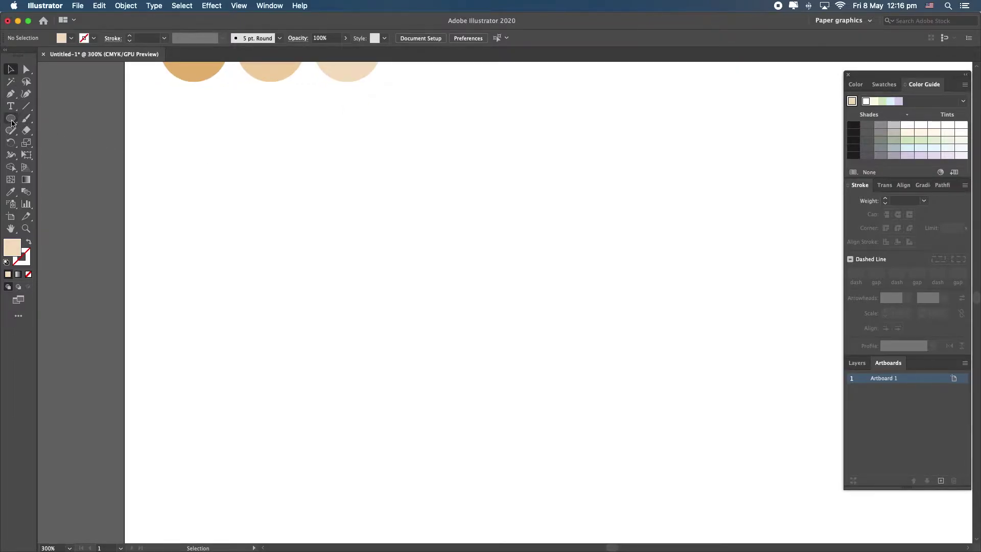
left_click_drag(12, 122, 51, 140)
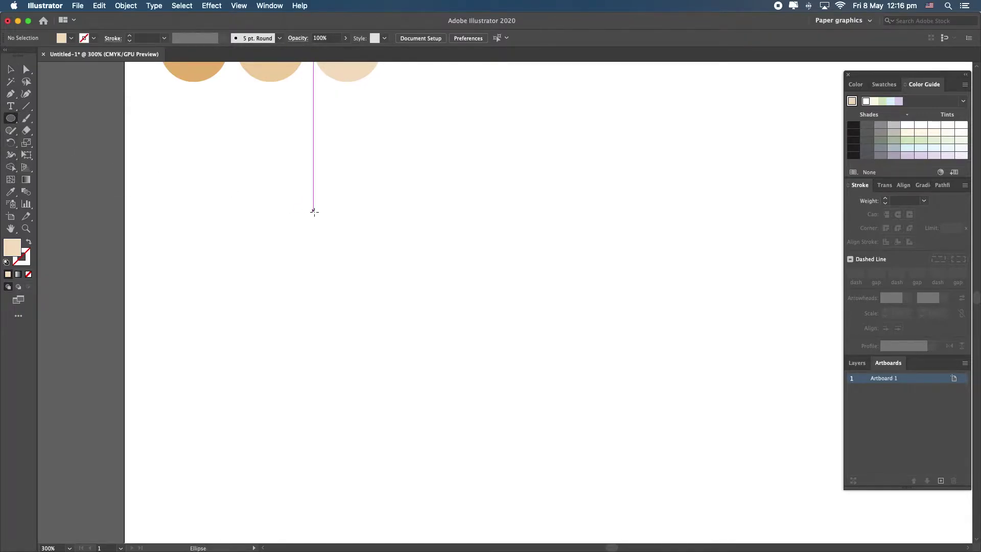
left_click_drag(279, 179, 358, 257)
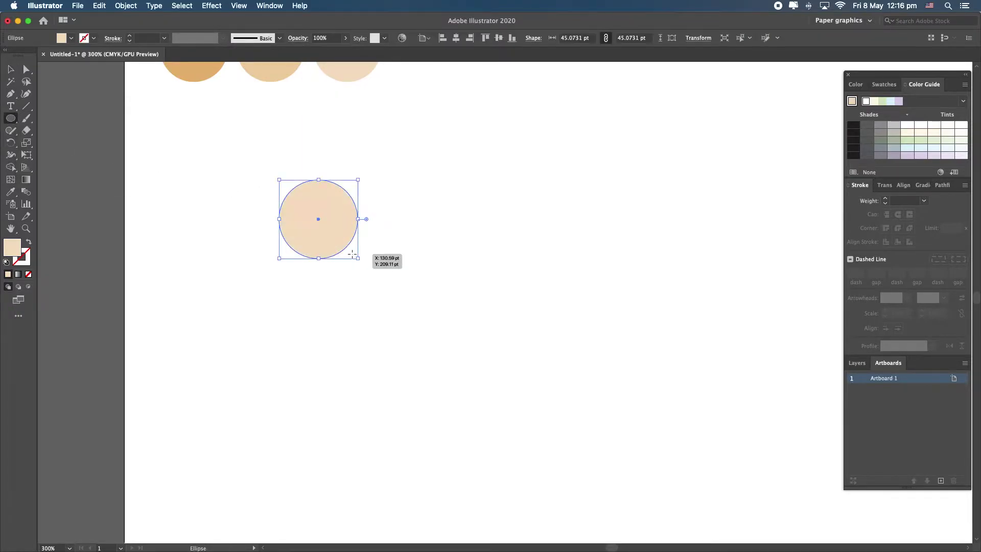
key("super+minus")
key("super+minus")
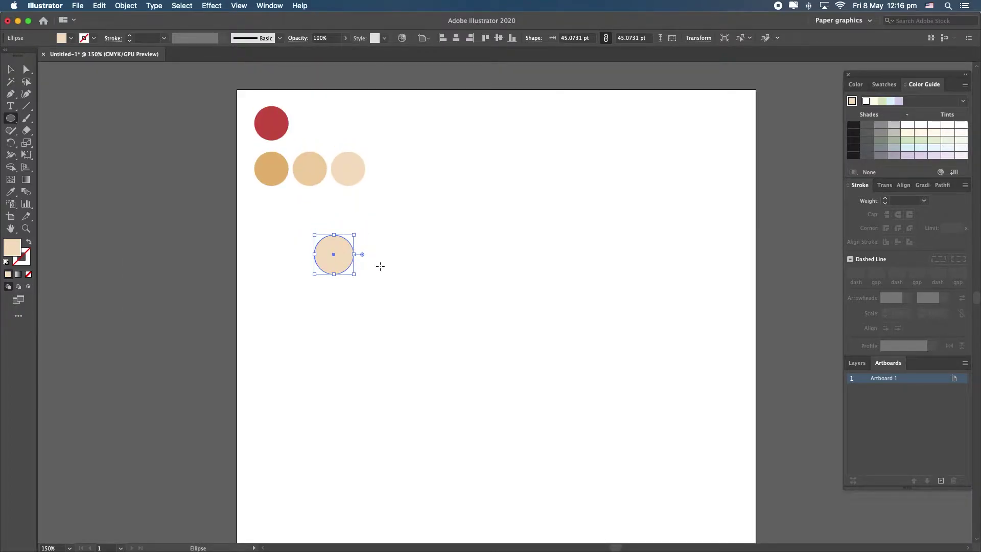
Step: Fill the new circle with the red sampled from the original red circle
key("v")
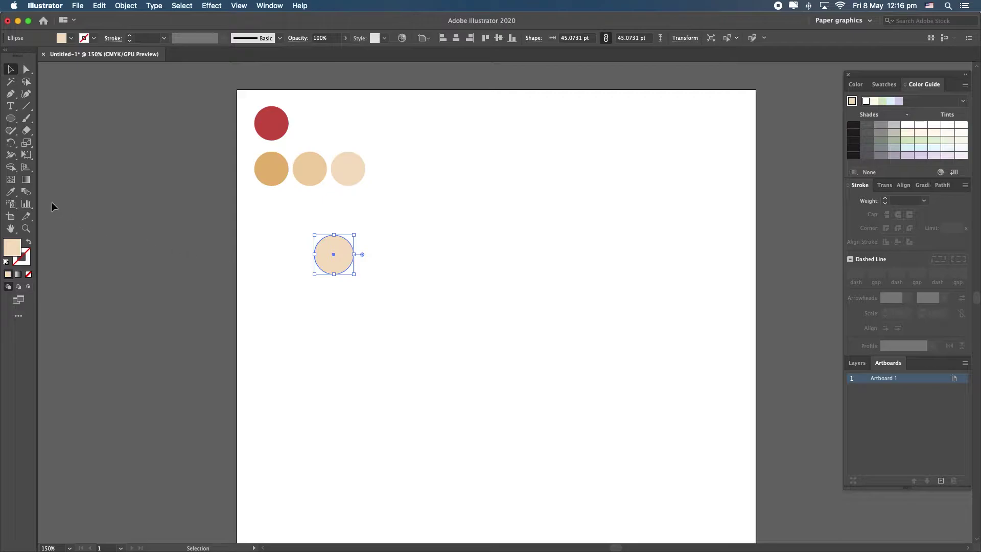
left_click(10, 193)
left_click(268, 123)
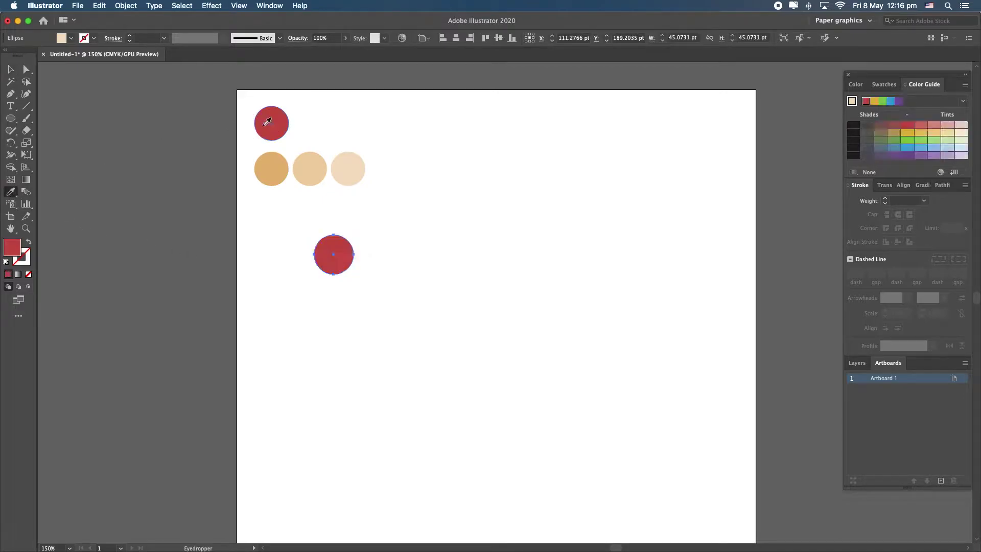
key("v")
left_click(353, 279)
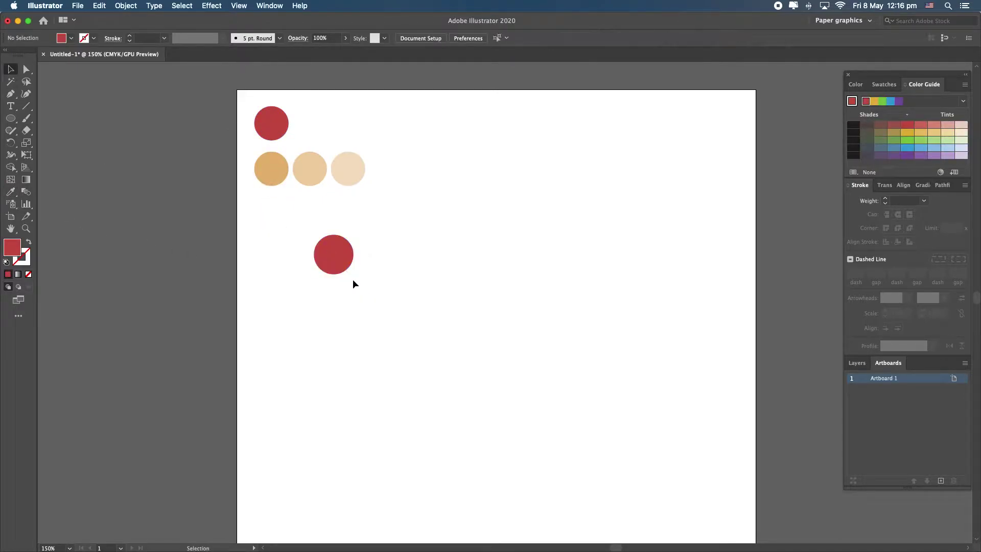
Step: Draw a tall rounded rectangle below the circle with a corner radius of about 3.23 pt
scroll(314, 284, "up", 3)
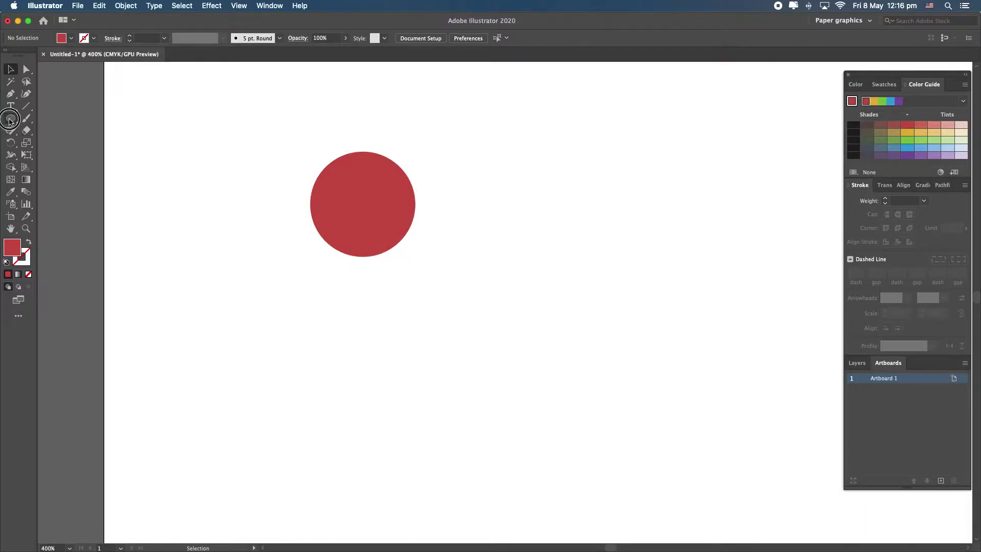
left_click_drag(11, 118, 73, 130)
left_click_drag(332, 236, 359, 379)
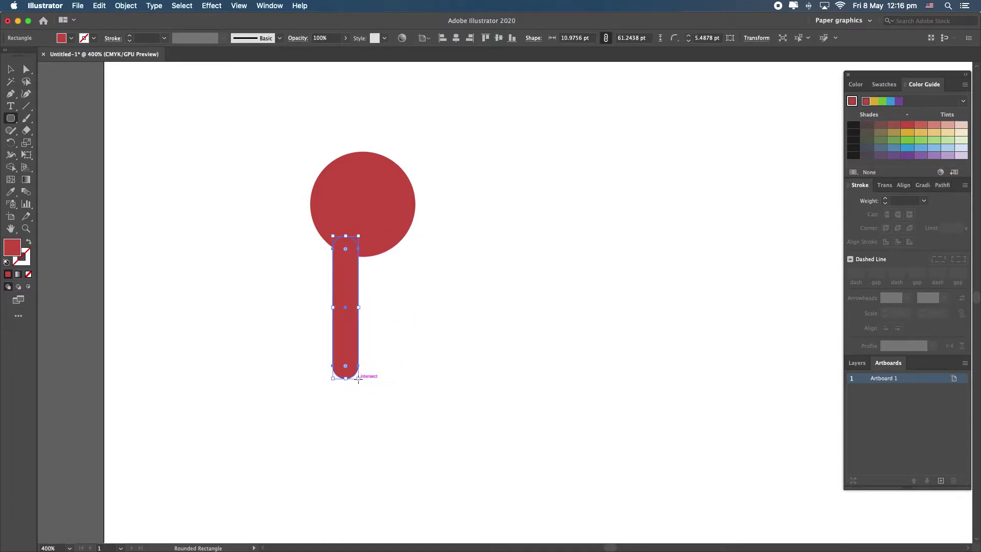
scroll(350, 369, "up", 3)
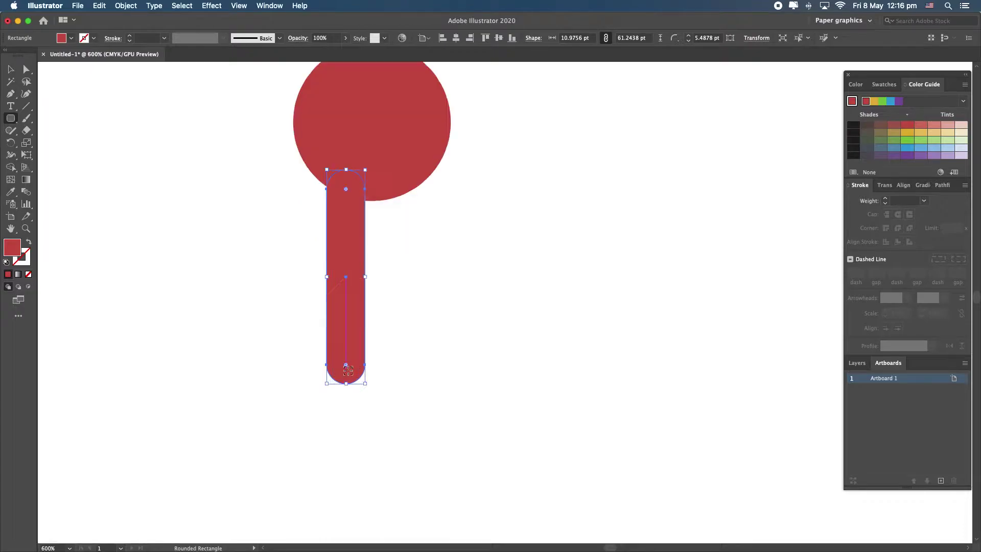
key("v")
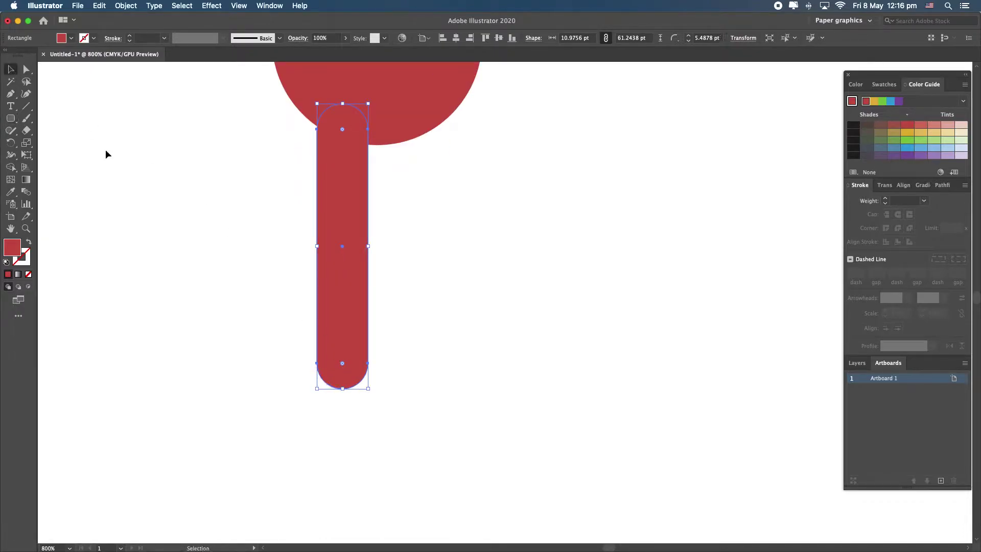
left_click_drag(342, 366, 343, 387)
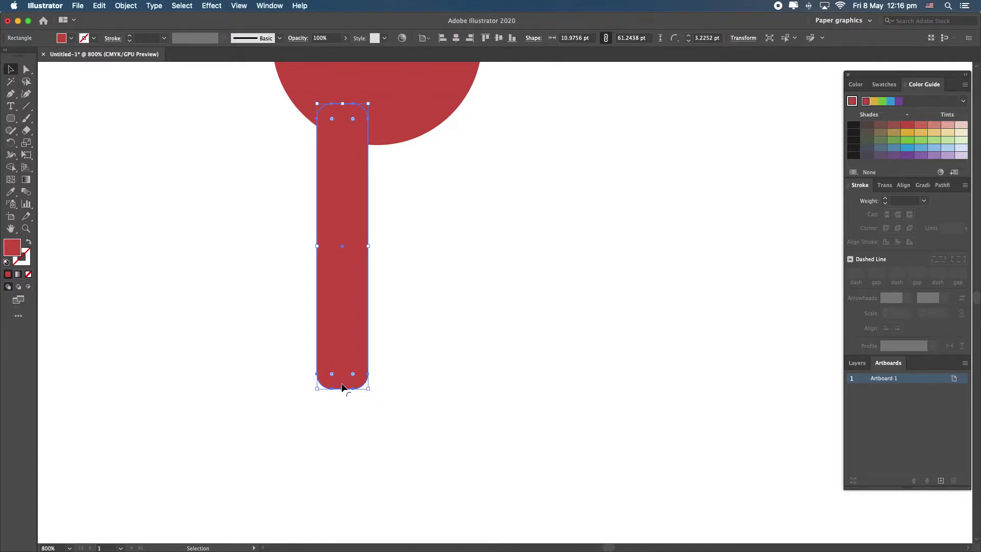
left_click(384, 329)
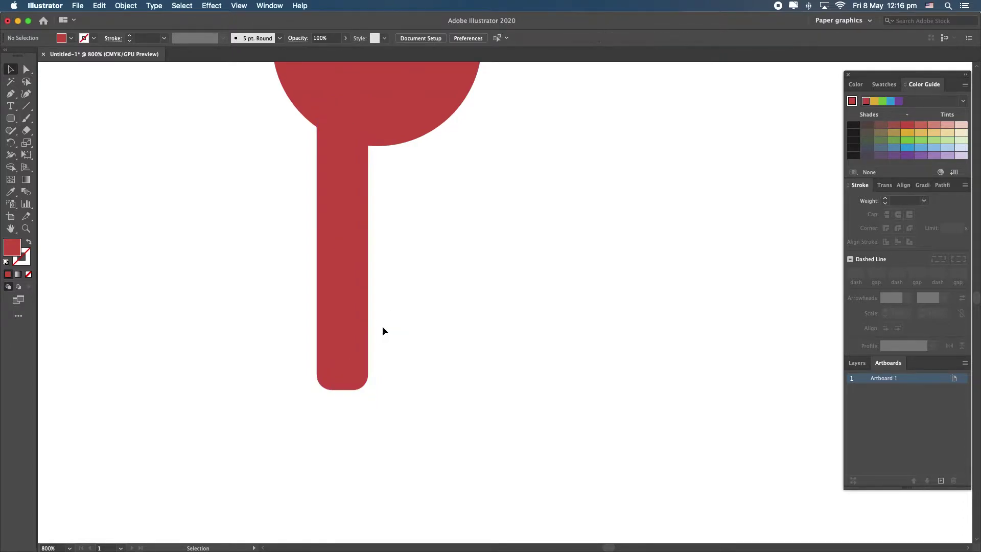
Step: Duplicate the tail to the right, then shift the left tail left and lengthen it upward
left_click(354, 291)
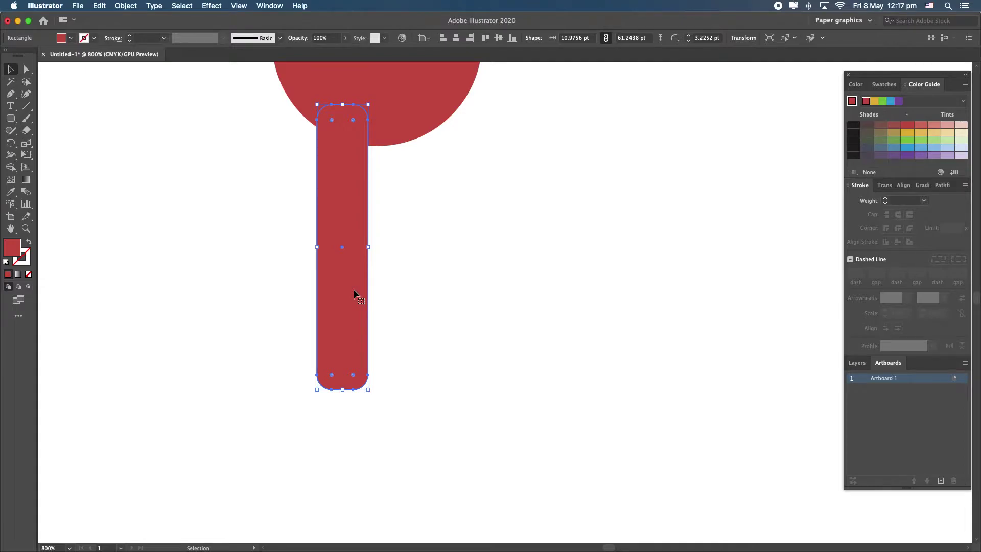
left_click_drag(347, 287, 418, 281)
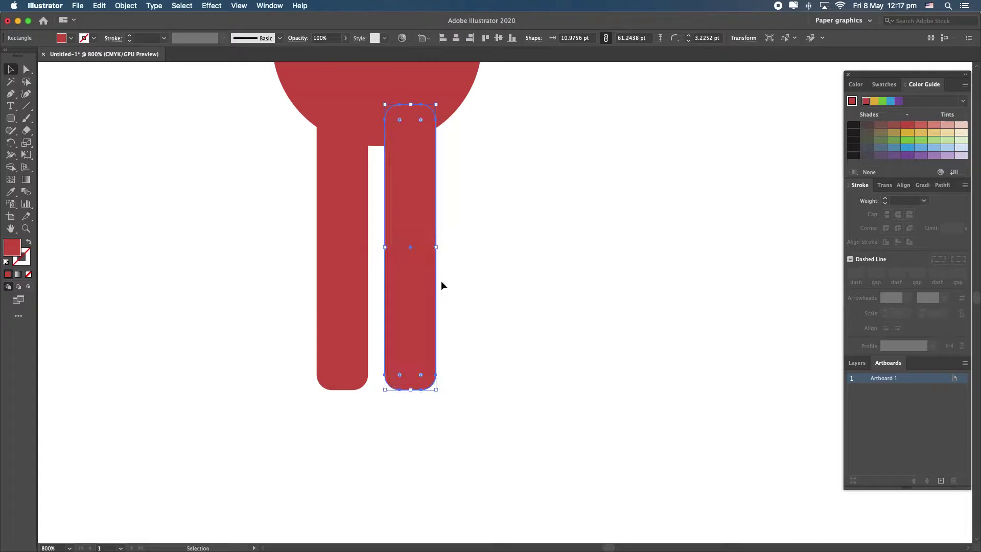
left_click(455, 291)
scroll(455, 287, "down", 3)
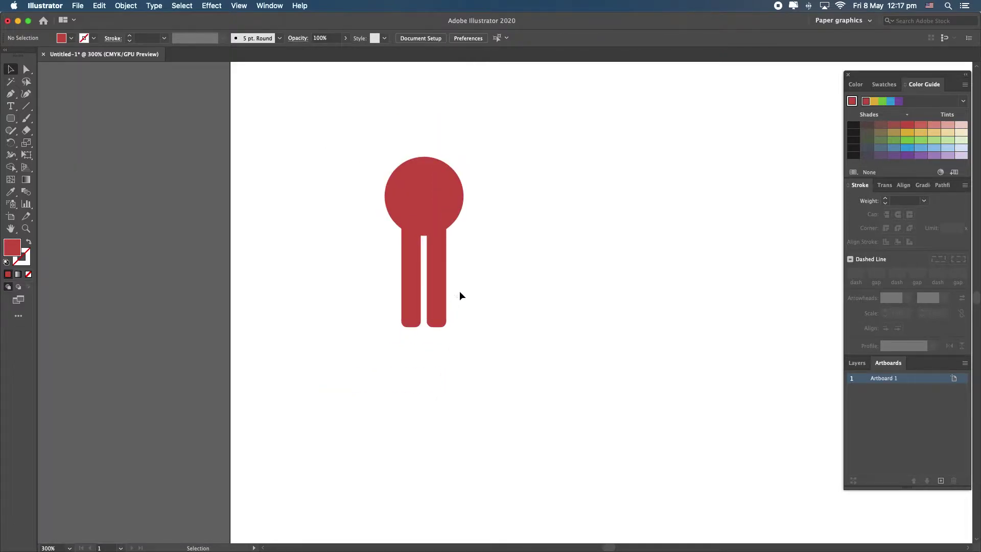
mouse_move(423, 275)
left_mouse_down()
mouse_move(405, 269)
mouse_move(415, 270)
left_mouse_up()
left_click_drag(401, 220, 401, 213)
Step: Delete the right copy, stretch the remaining tail to 72.77 pt tall and duplicate it beside itself
left_click(435, 253)
key("Delete")
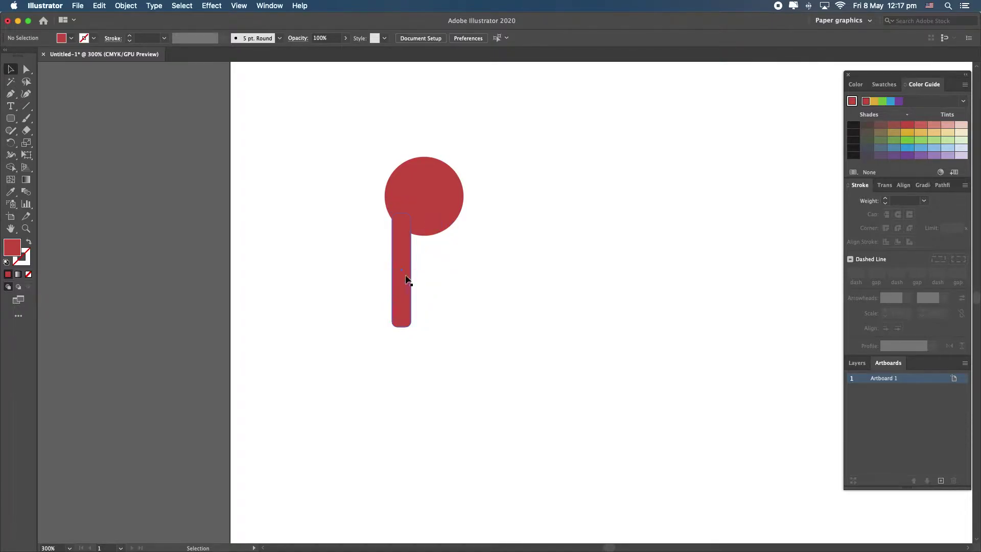
left_click(408, 276)
left_click_drag(404, 327, 404, 339)
left_click_drag(408, 307, 435, 301)
left_click(455, 319)
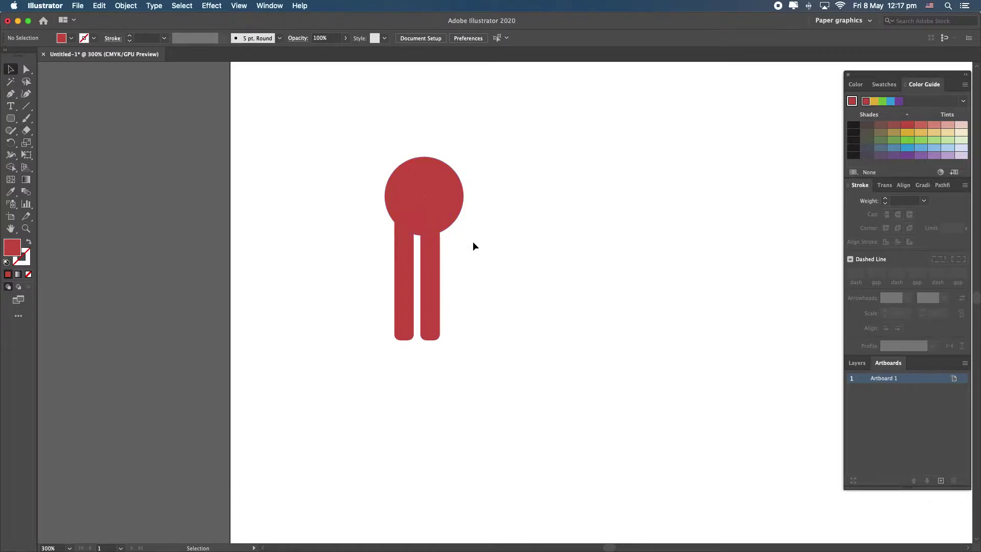
Step: Group the two tails and horizontally centre them under the red circle using Align
left_click_drag(460, 343, 383, 304)
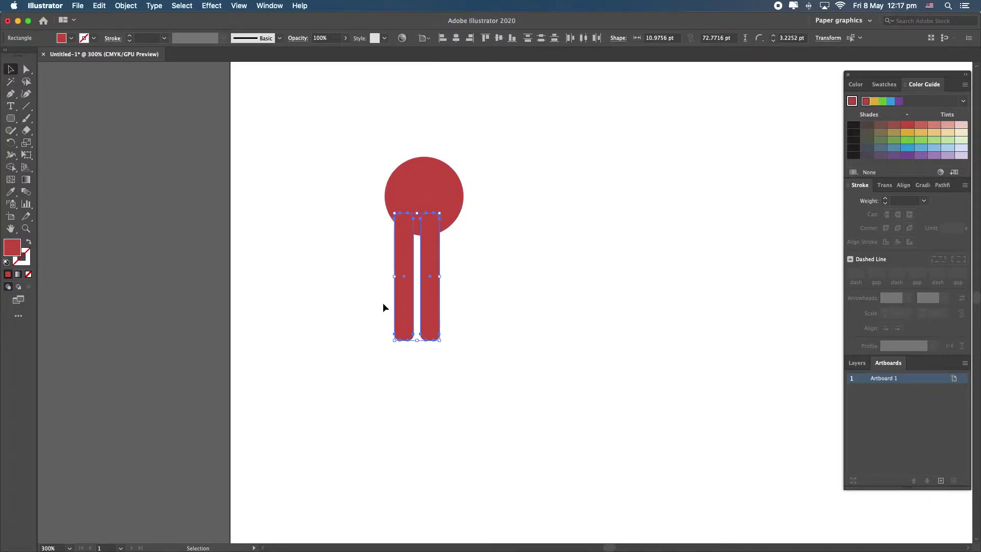
right_click(432, 299)
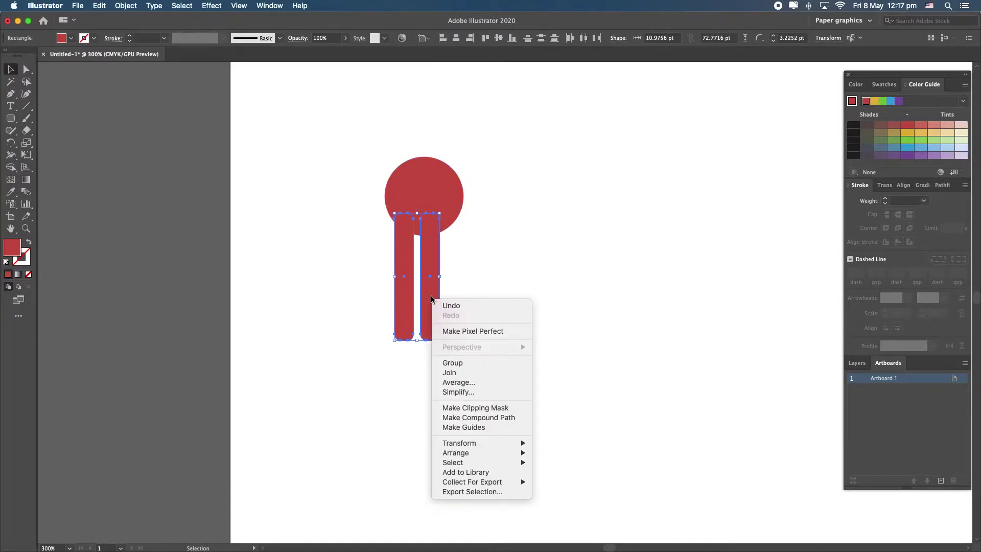
left_click(447, 365)
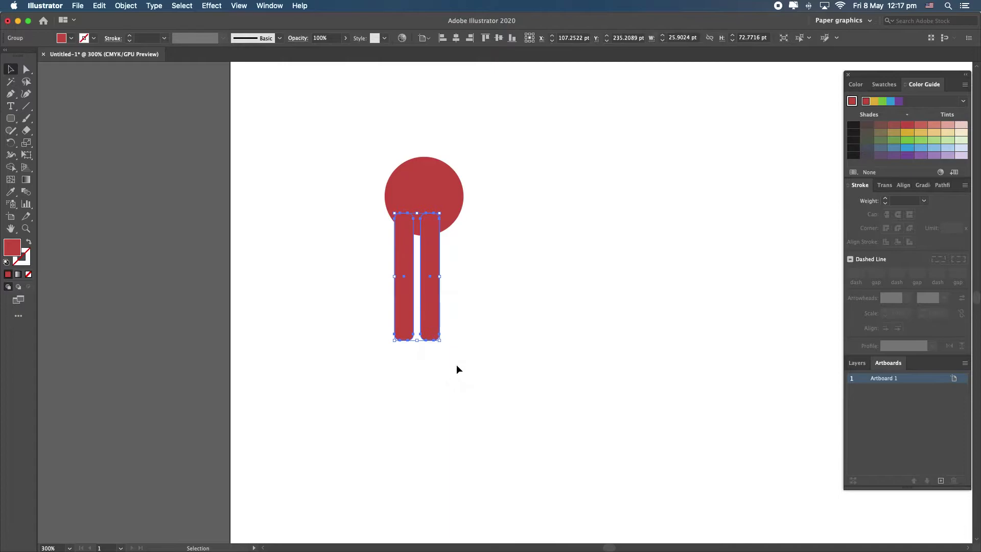
left_click(446, 206, "shift")
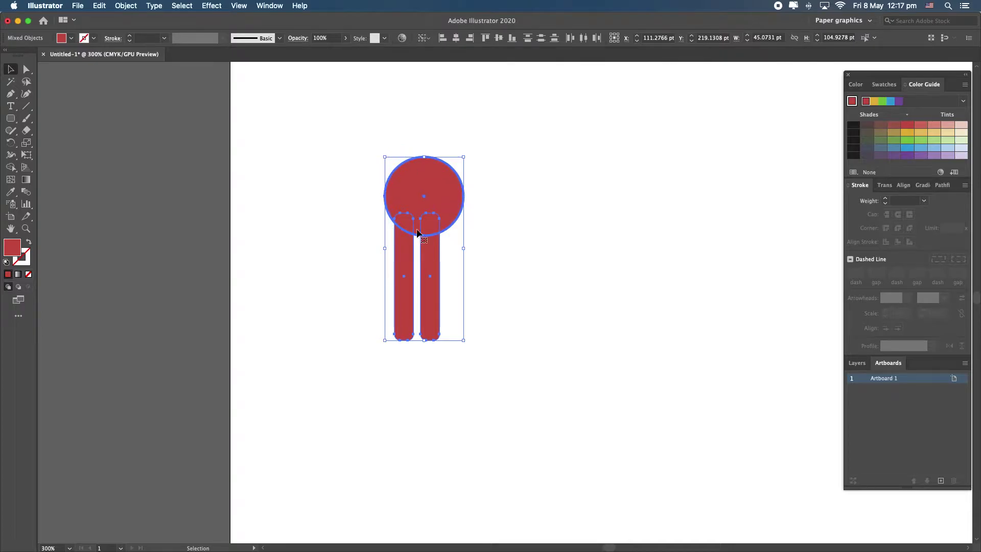
left_click(274, 6)
left_click(290, 139)
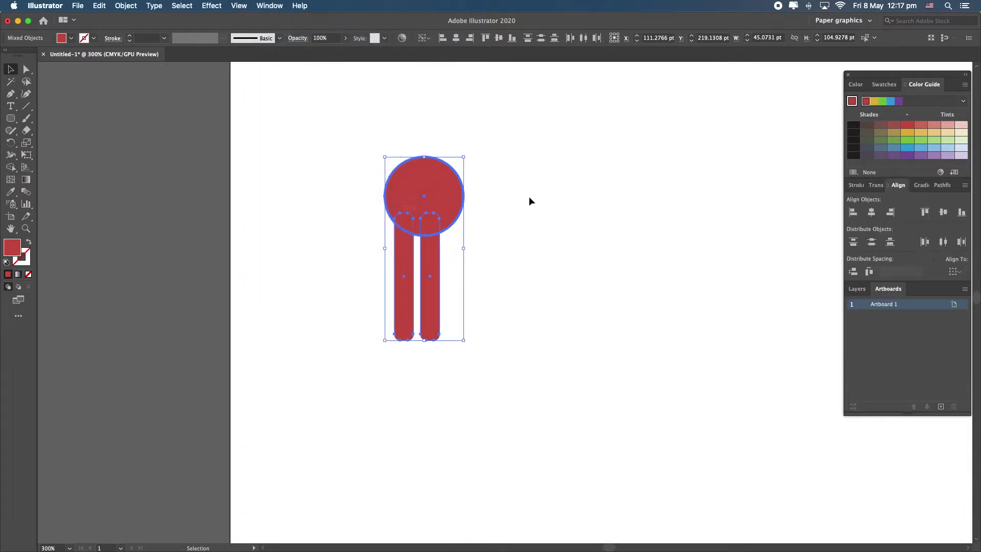
left_click(873, 214)
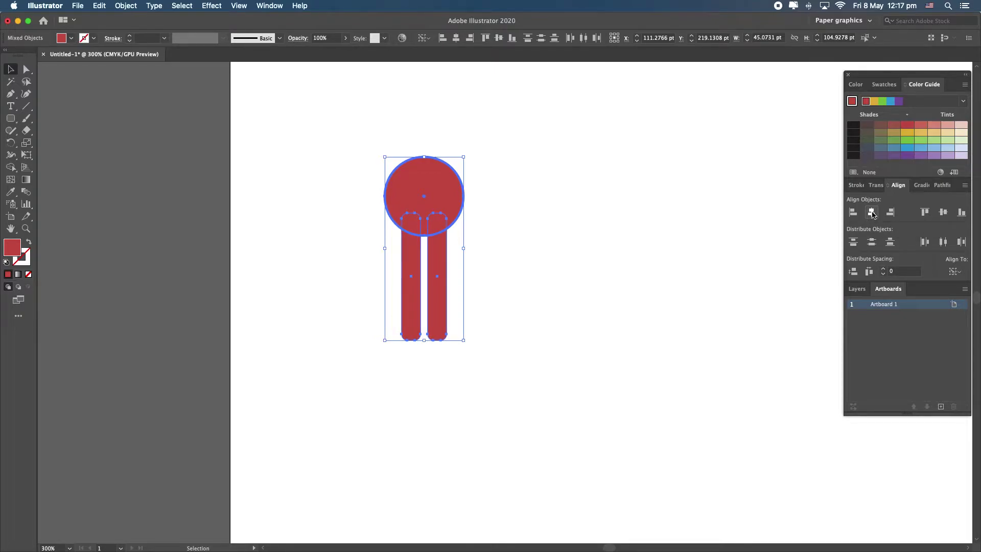
Step: Ungroup the two tails so they remain separate shapes
left_click(505, 247)
left_click_drag(448, 350, 367, 278)
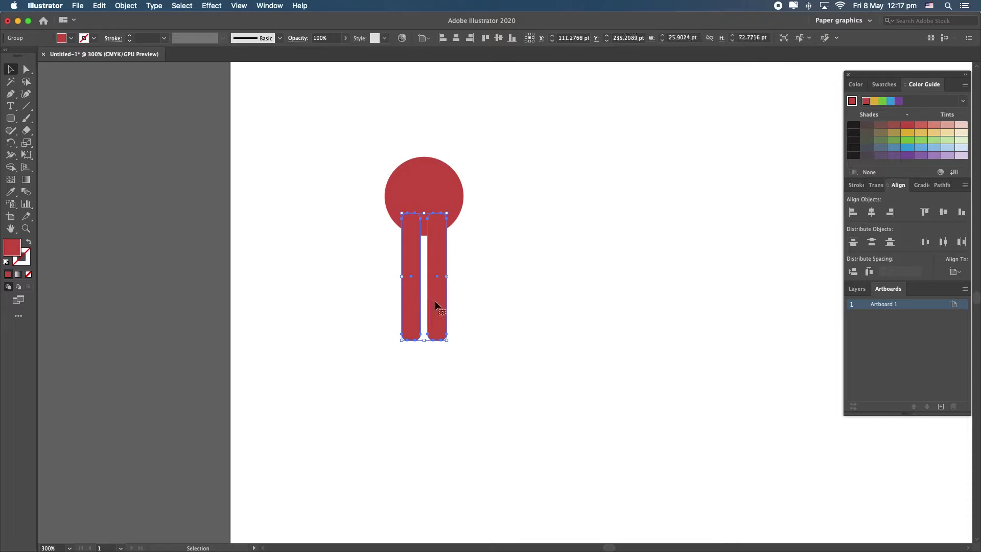
right_click(434, 301)
left_click(459, 387)
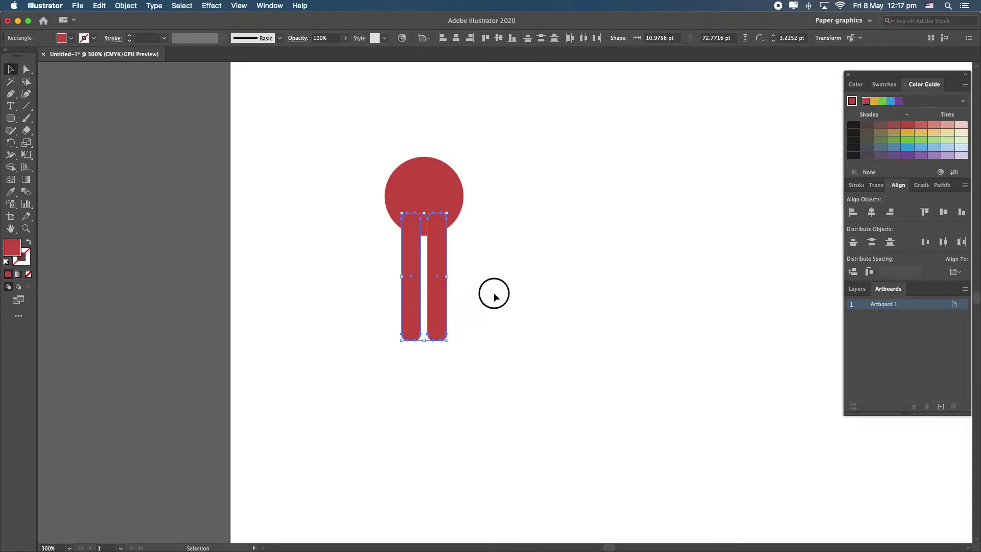
left_click(492, 291)
key("super+minus")
scroll(479, 348, "up", 2)
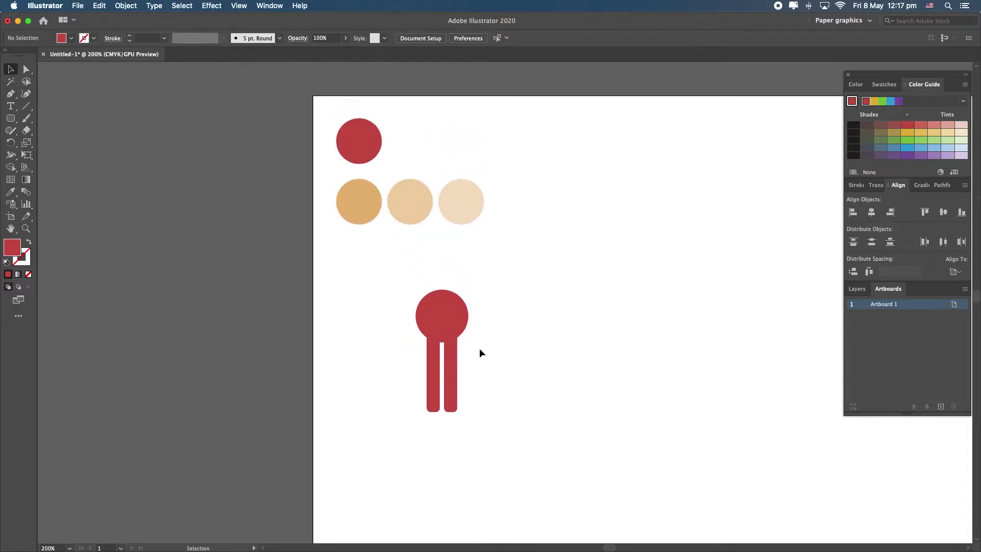
Step: Recolour both legs with the tan sampled from the colour circles
left_click(452, 377)
left_click(434, 380, "shift")
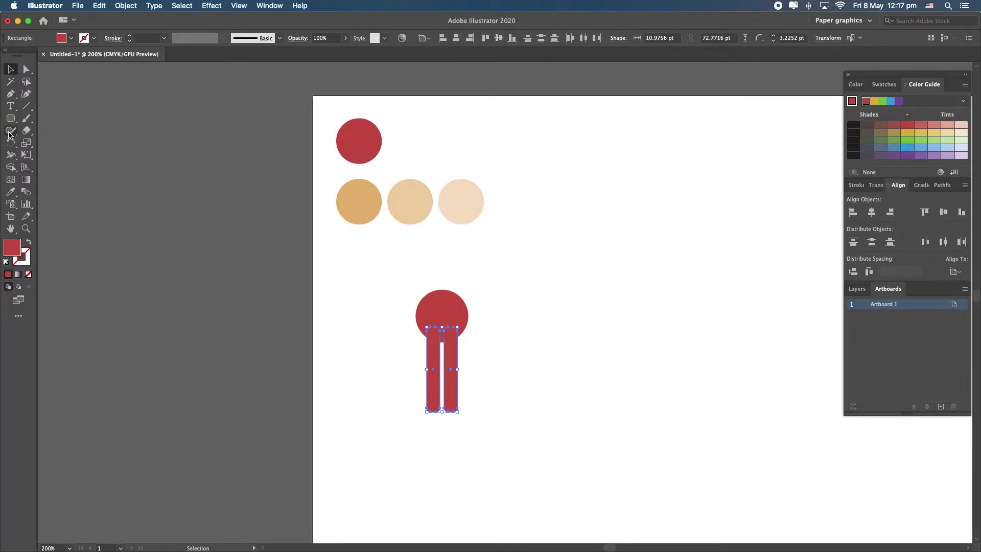
left_click(10, 194)
left_click(372, 197)
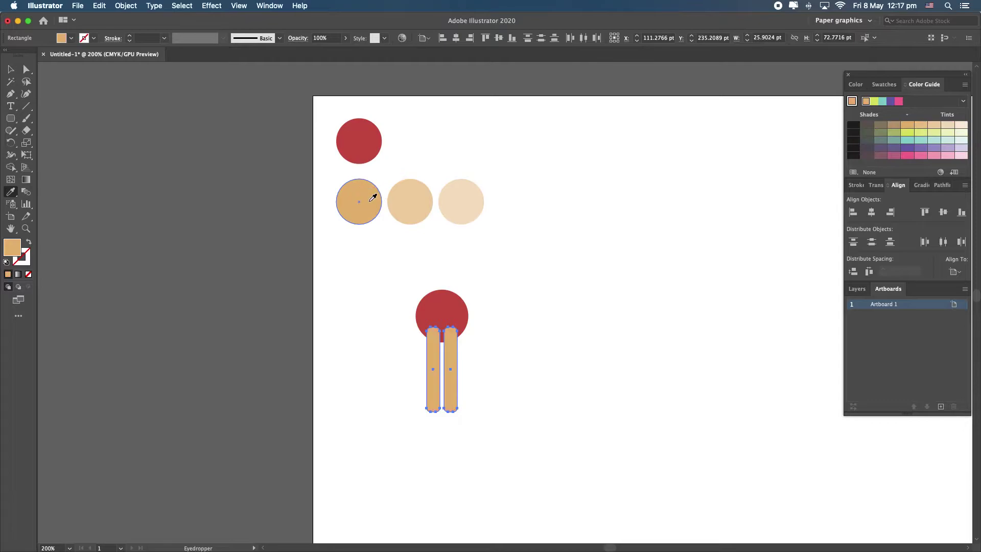
key("v")
left_click(491, 368)
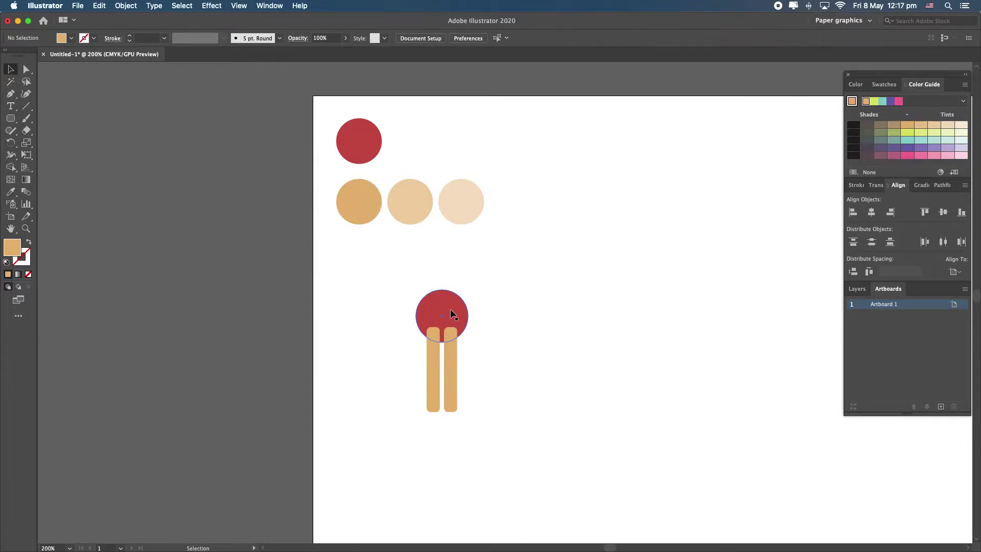
Step: Bring the red circle head to the front, over the tops of the legs
left_click(454, 316)
right_click(458, 317)
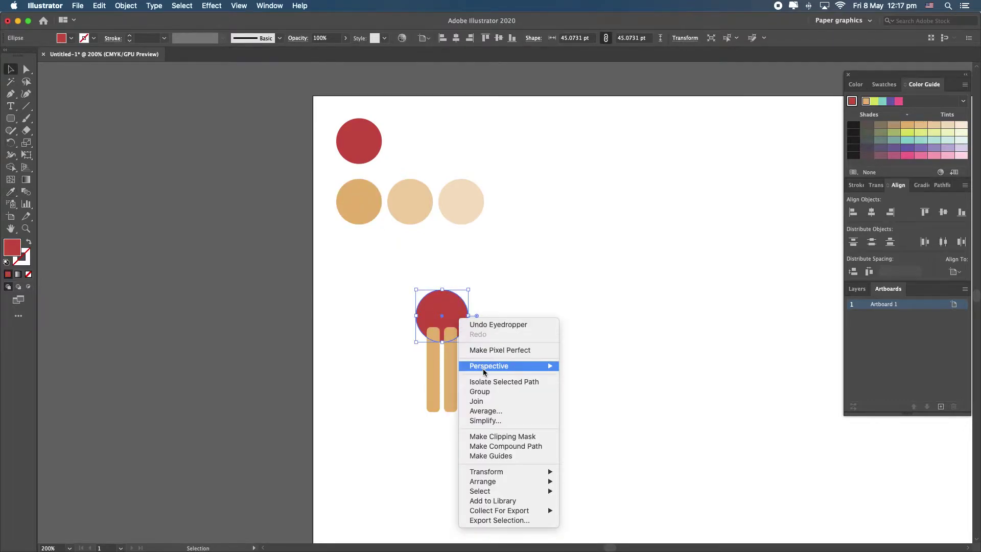
mouse_move(518, 482)
left_click(565, 482)
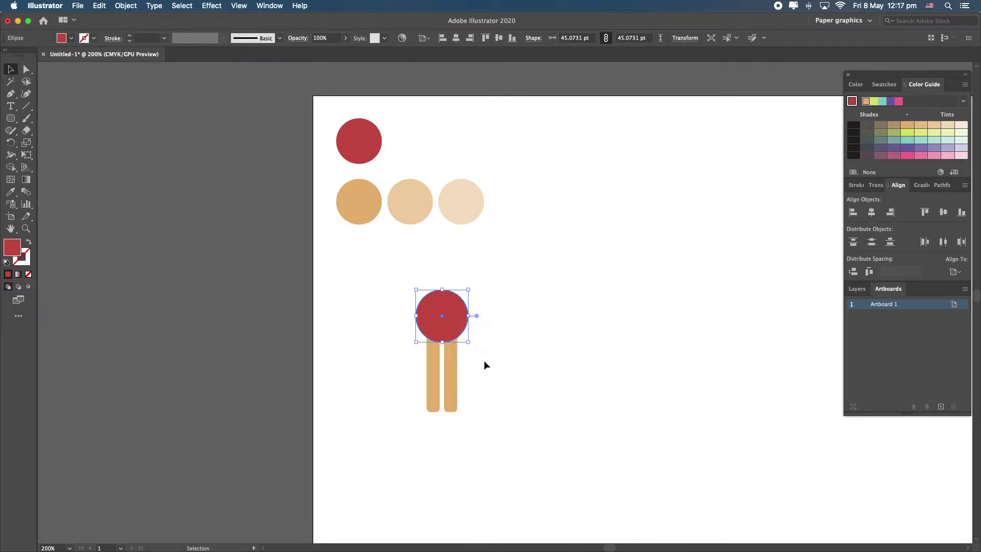
left_click(488, 366)
Step: Select the head and both legs and Alt-nudge a copy below the original lipid
scroll(489, 367, "down", 5)
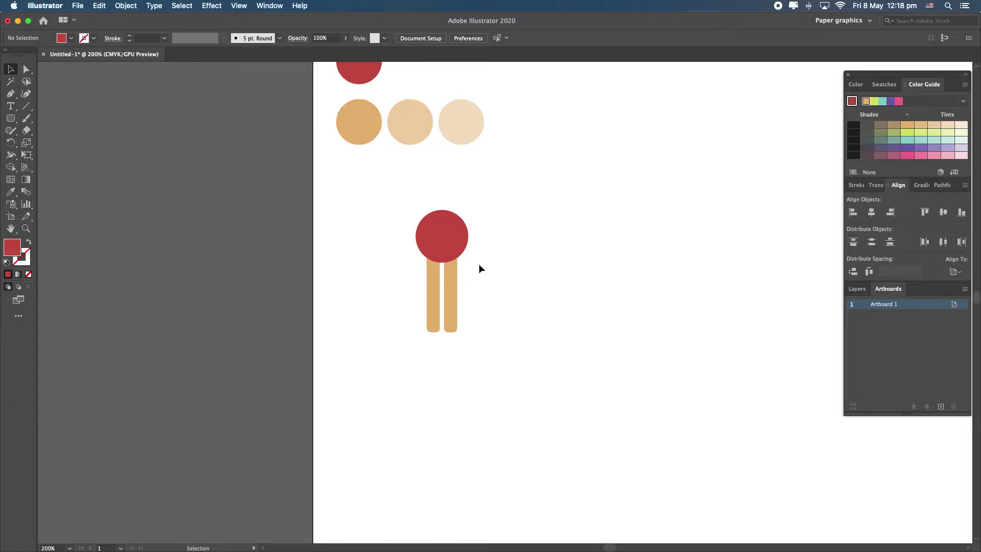
left_click_drag(394, 197, 501, 346)
key("a")
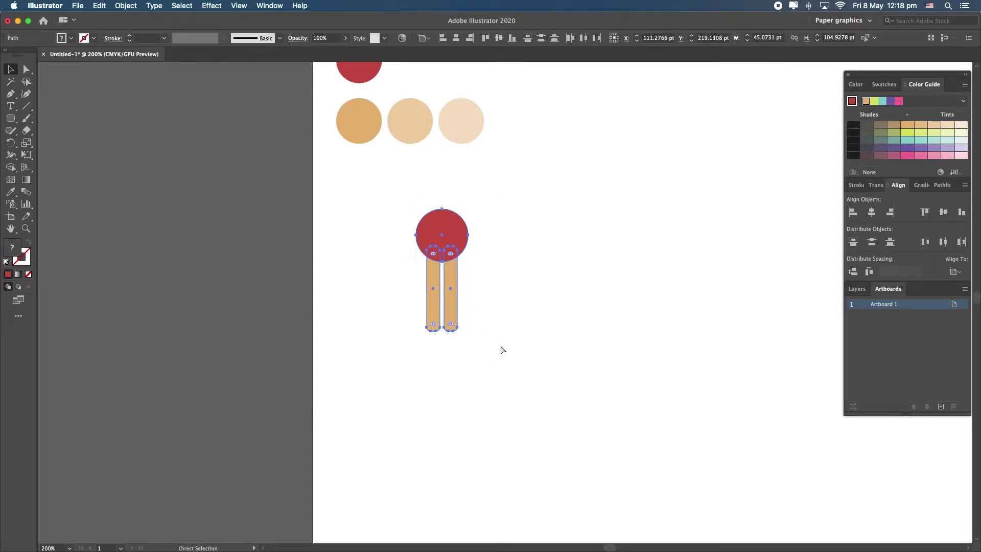
key("v")
key("super")
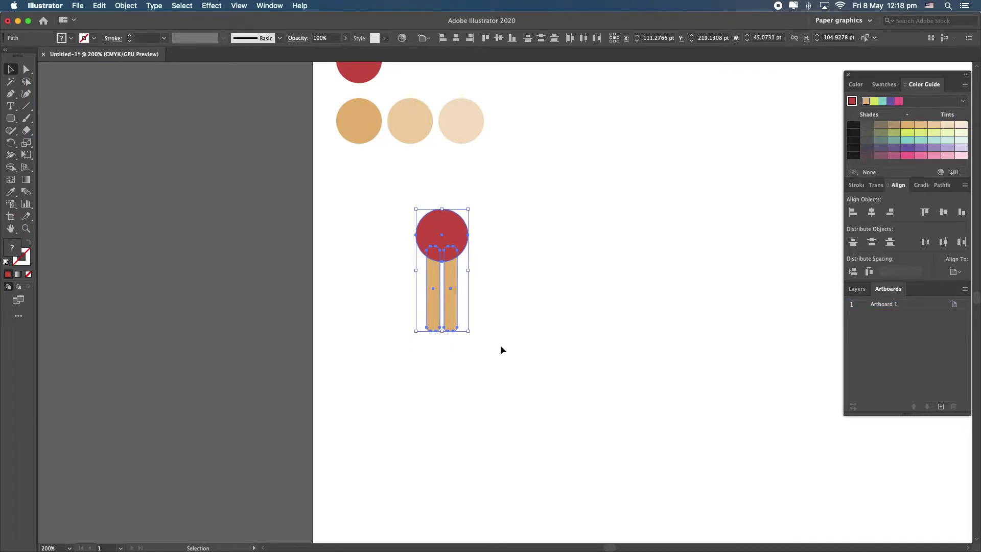
key("shift+Down")
key("shift+Down")
key("shift+Down")
key("shift+Down")
key("shift+Down")
key("shift+Down")
key("shift+Down")
key("shift+Down")
key("shift+Down")
key("shift+Down")
key("shift+Down")
key("shift+Down")
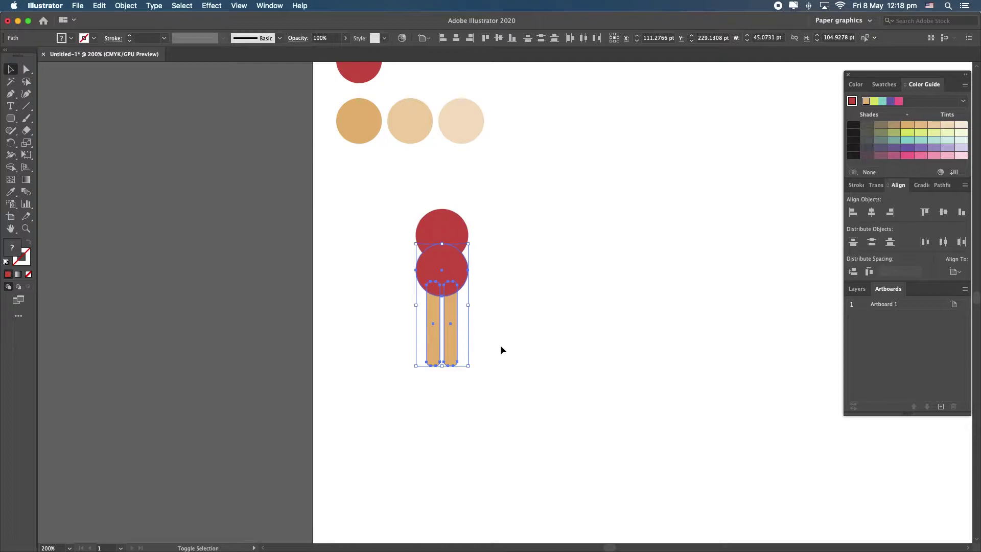
key("shift+Up")
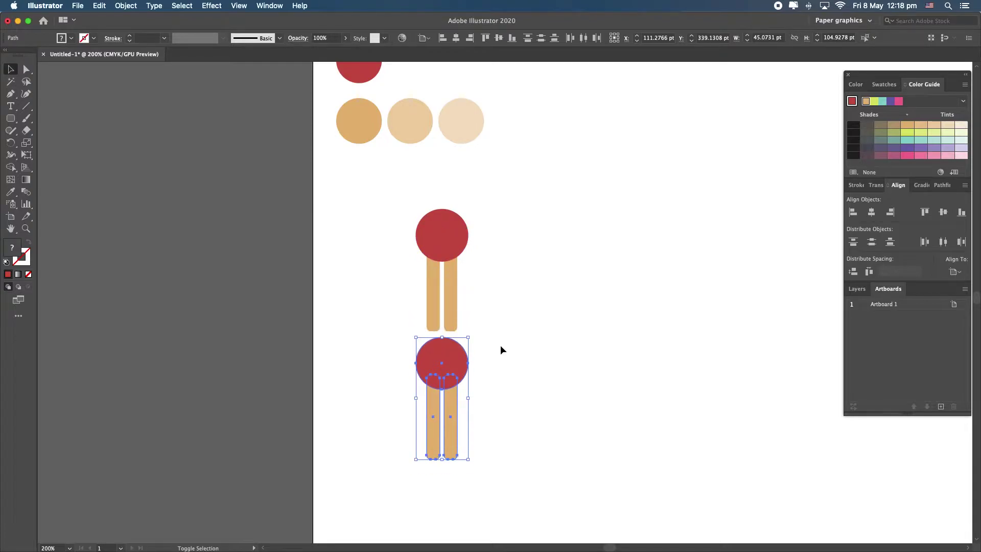
Step: Rotate the copy 180° and nudge it up so its legs meet the original's
left_click(472, 333)
left_click_drag(471, 333, 432, 442)
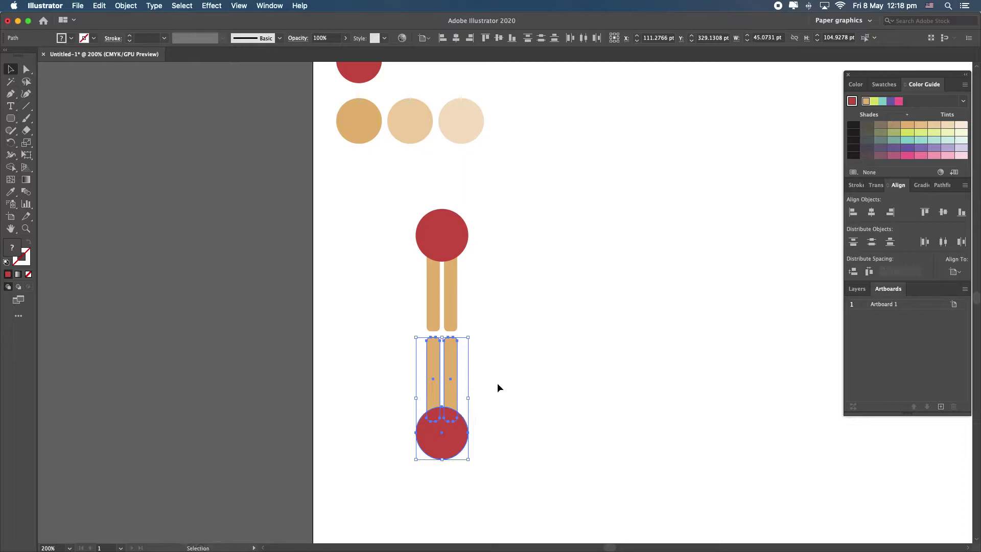
key("Up")
key("Up")
key("Up")
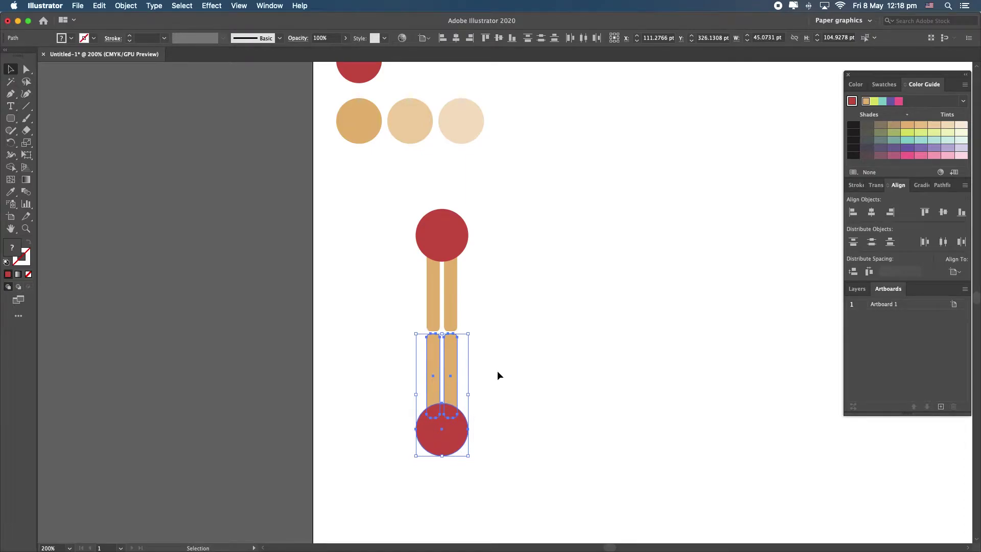
key("Up")
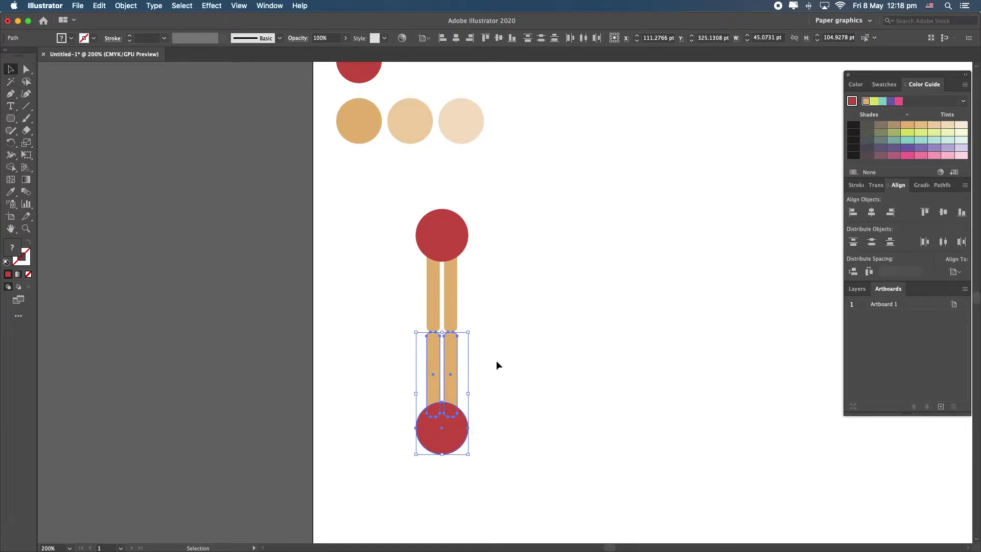
left_click(498, 364)
scroll(495, 360, "down", 2)
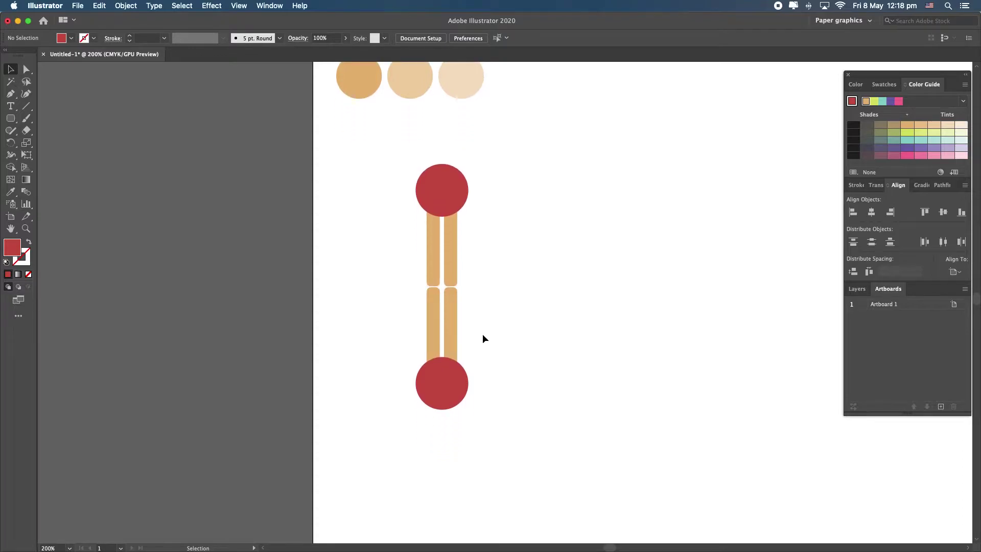
Step: Scale the lipid pair down and move it up beneath the beige circles
left_click_drag(374, 145, 529, 442)
left_click_drag(469, 412, 437, 339)
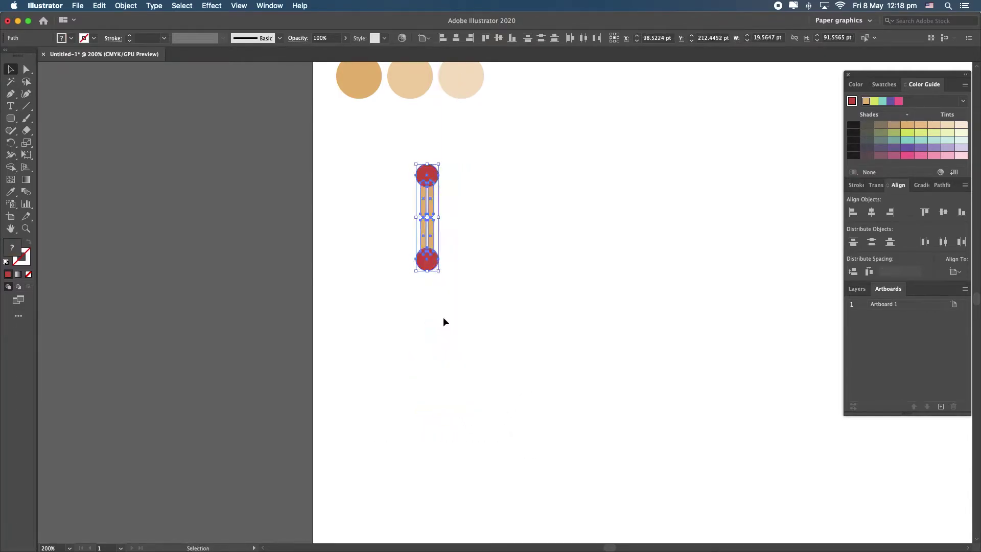
left_click_drag(433, 264, 359, 216)
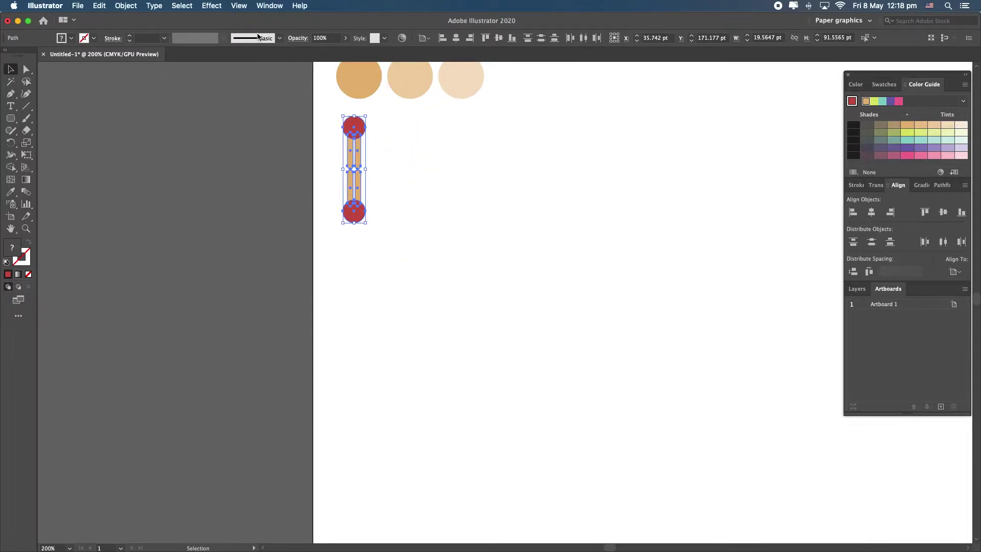
Step: Save the lipid pair as a new Pattern Brush with Auto-Between outer corners
left_click(268, 6)
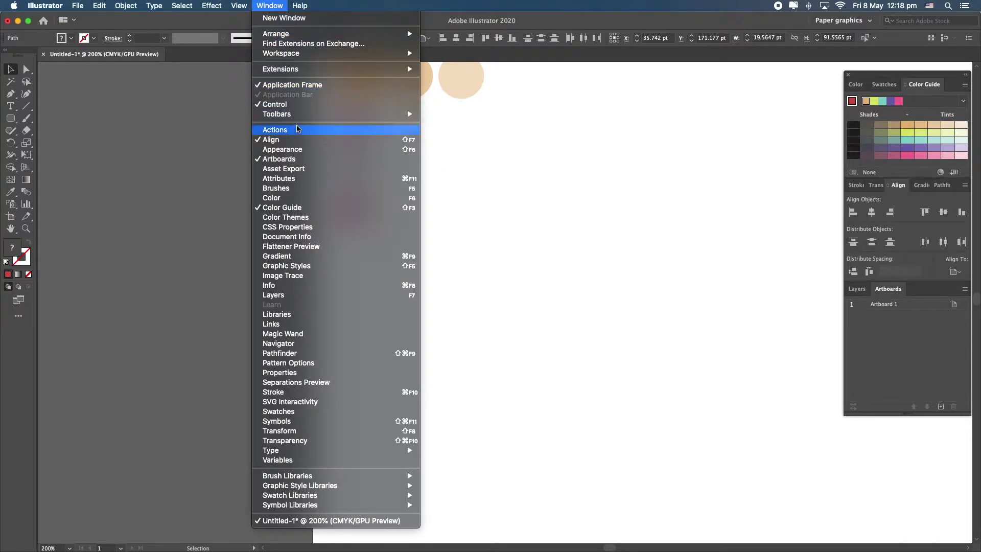
left_click(299, 188)
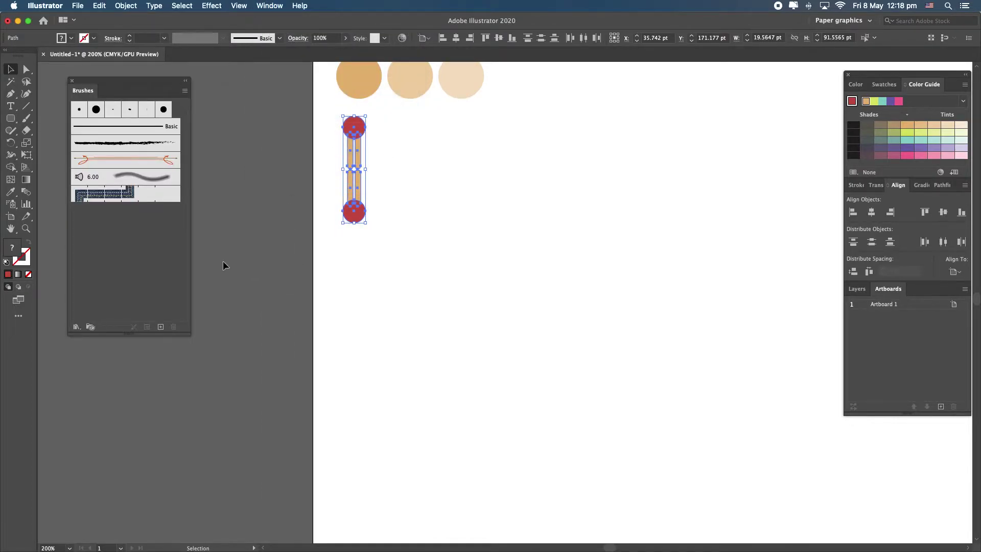
left_click(161, 327)
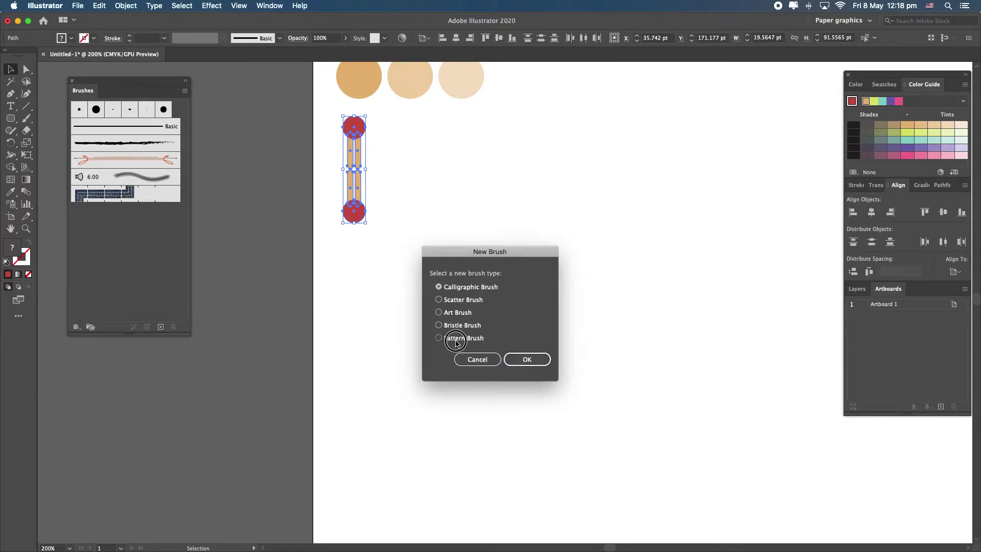
left_click(438, 338)
left_click(527, 359)
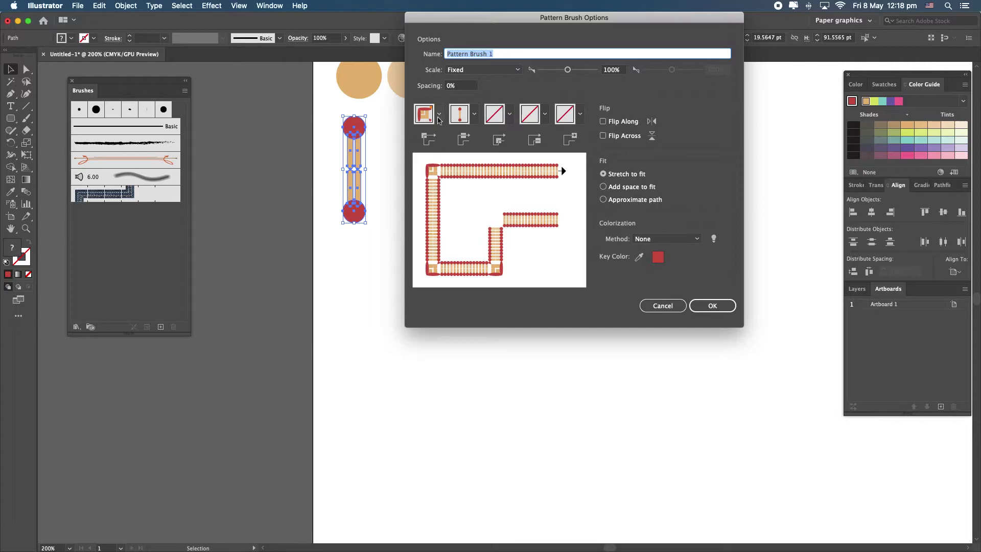
left_click(438, 115)
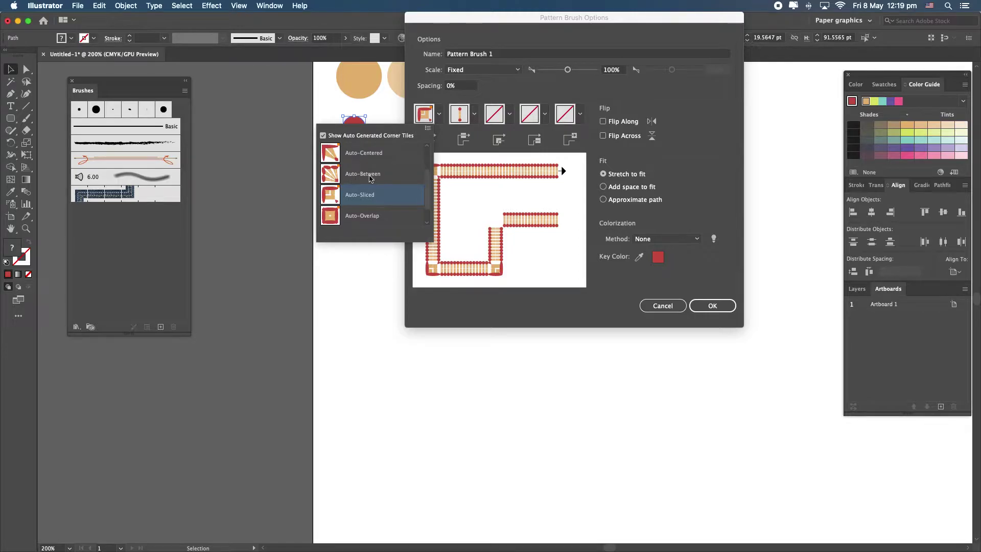
left_click(355, 178)
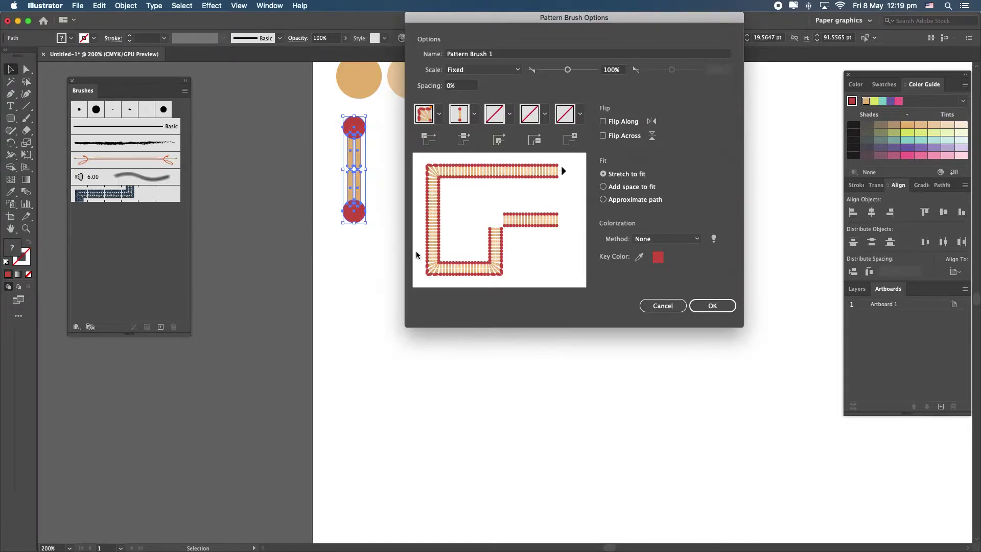
left_click(712, 306)
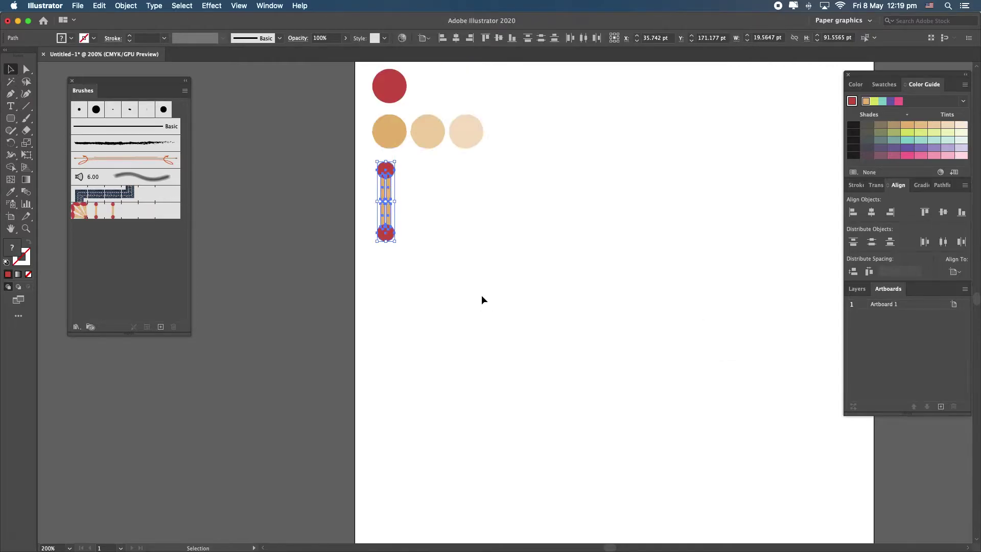
Step: Draw a long horizontal line across the artboard with a black stroke
key("super+minus")
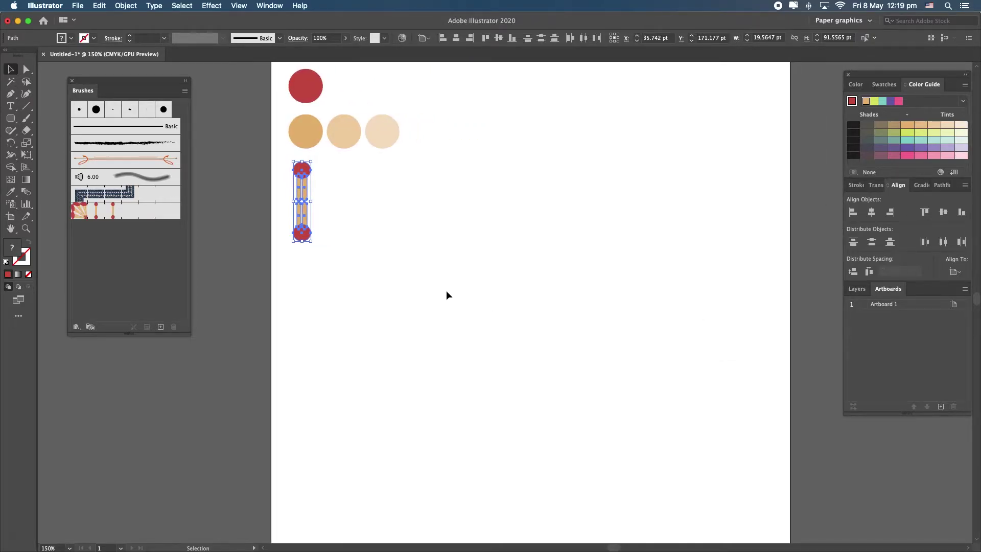
scroll(292, 276, "down", 5)
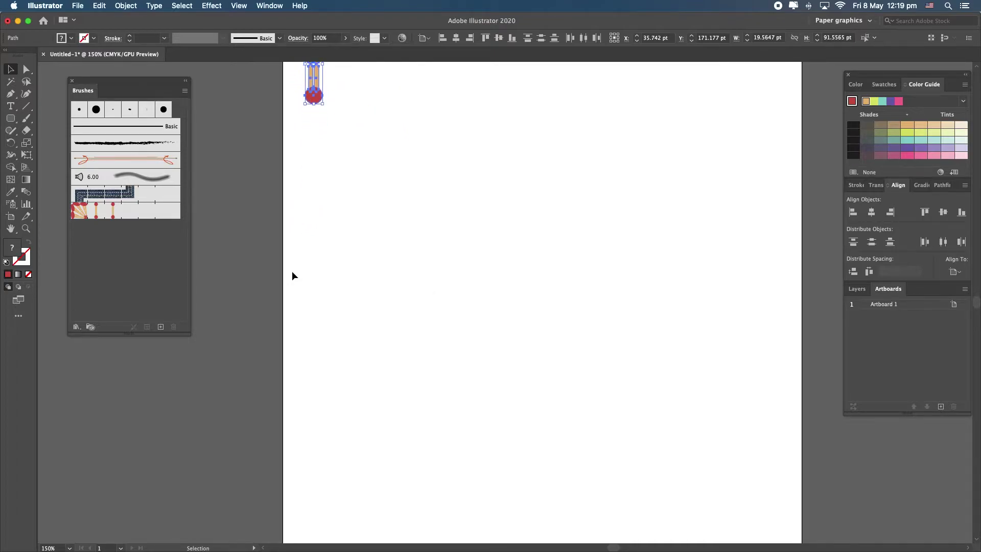
scroll(292, 276, "right", 1)
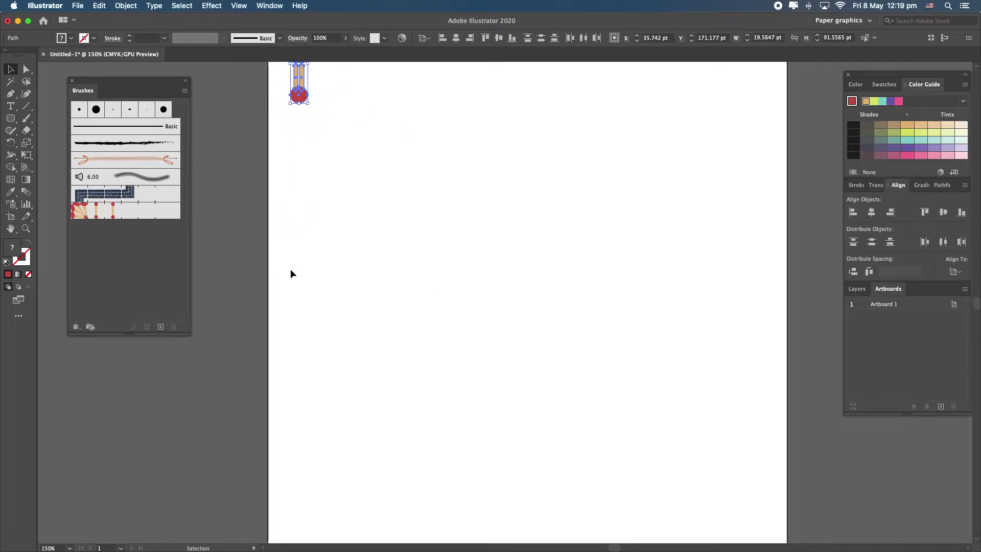
left_click(27, 106)
left_click_drag(286, 244, 768, 244)
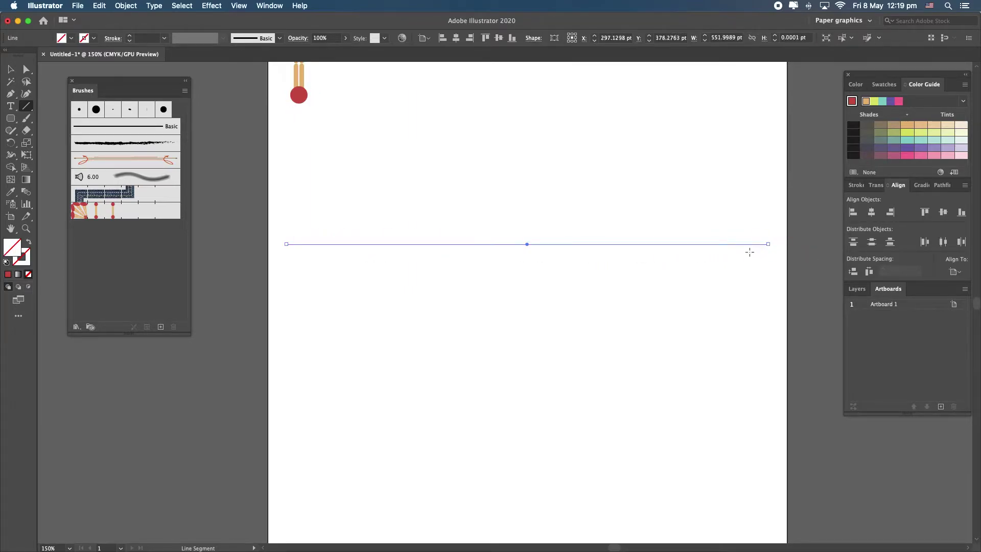
left_click(26, 267)
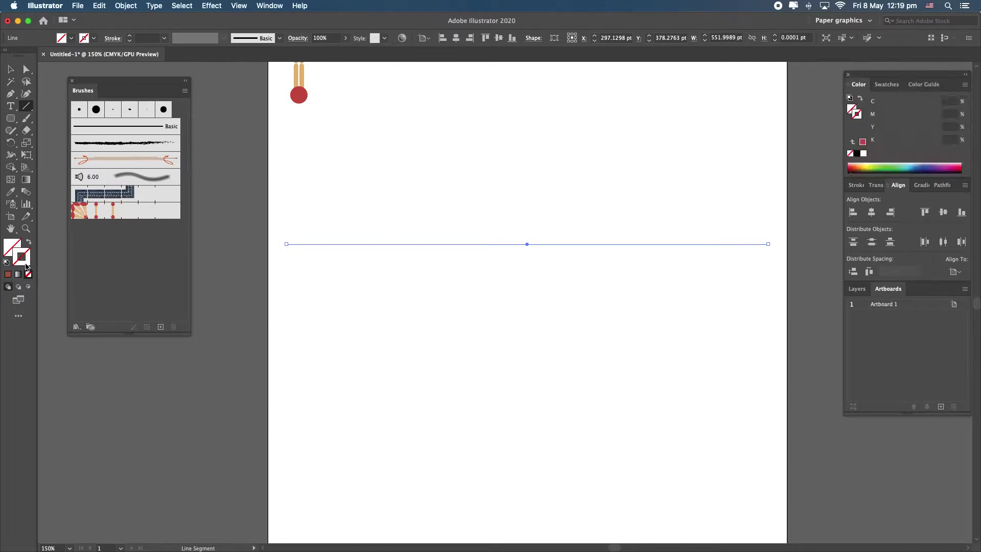
left_click(857, 153)
key("v")
left_click(587, 312)
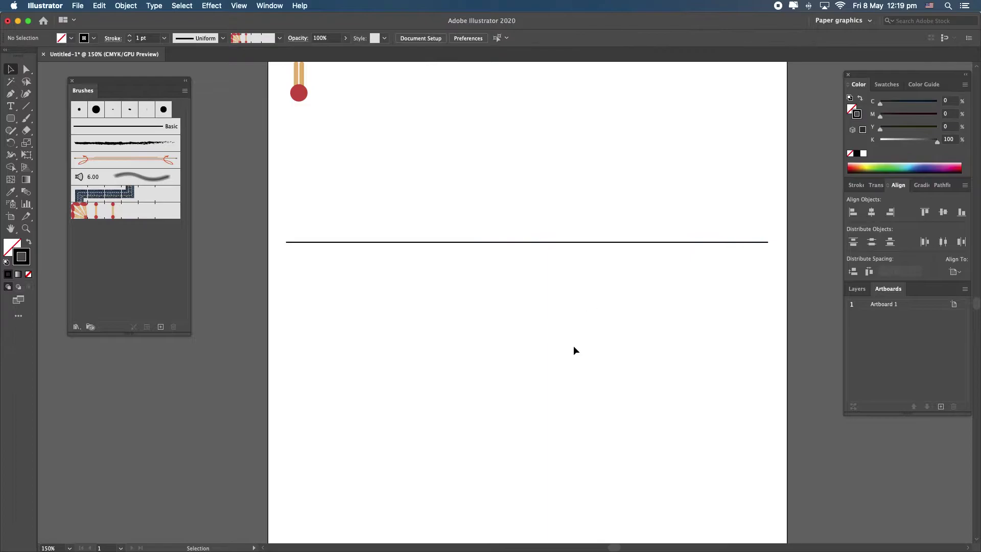
Step: Apply Pattern Brush 1 to the line to form a bilayer row
left_click(522, 245)
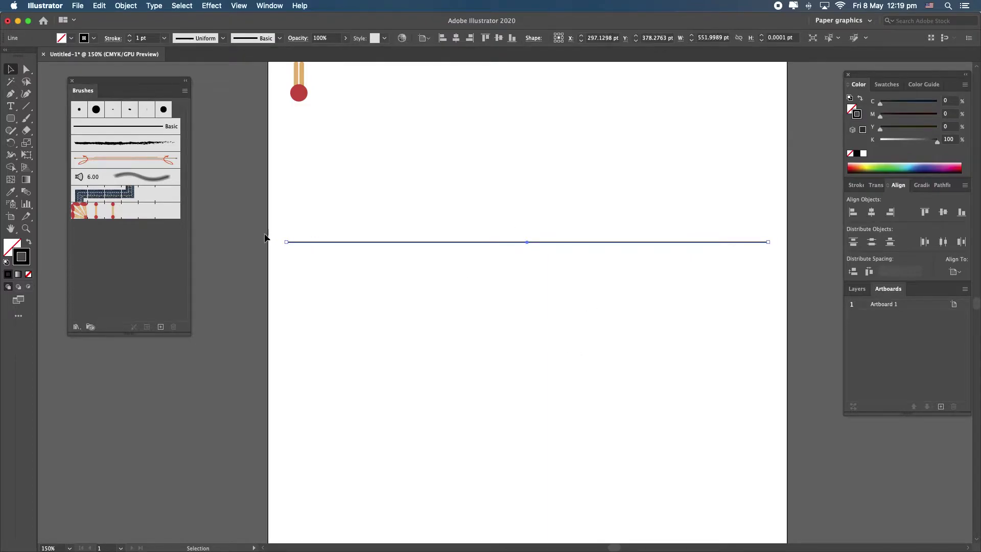
left_click(108, 218)
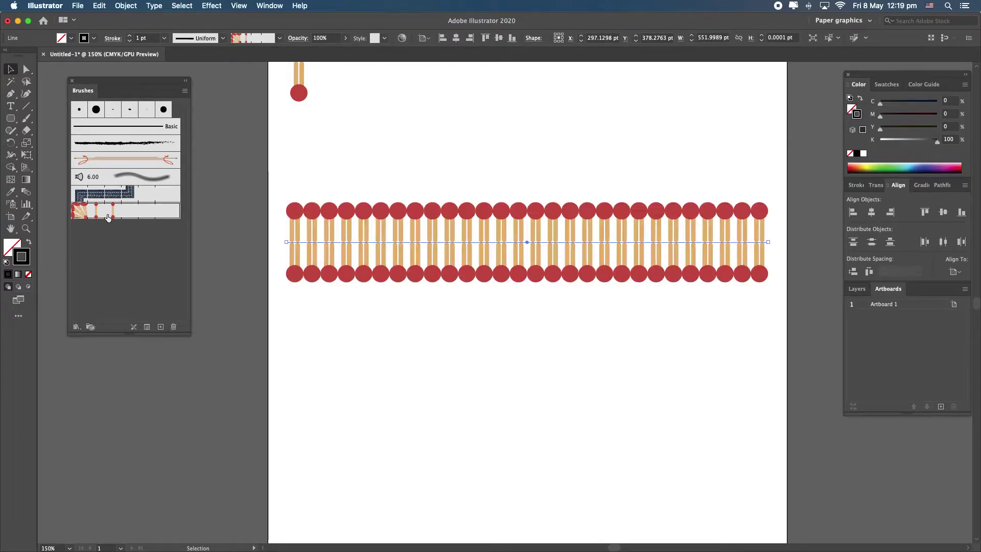
left_click(597, 296)
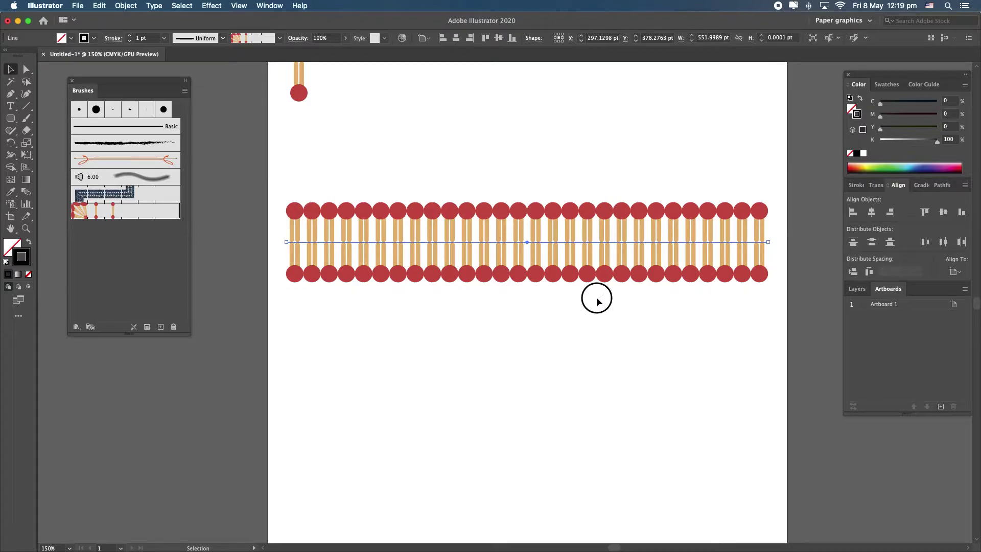
left_click(624, 276)
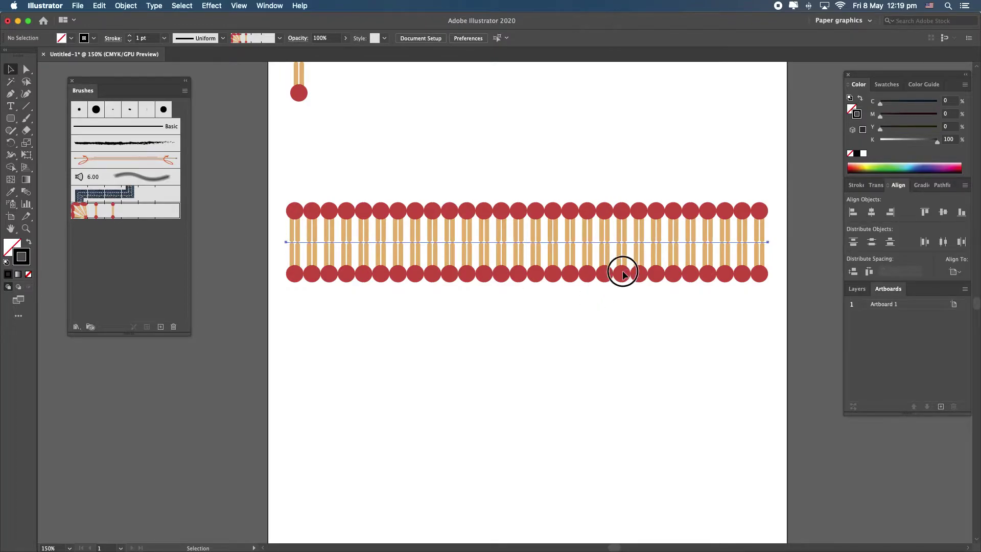
key("super+minus")
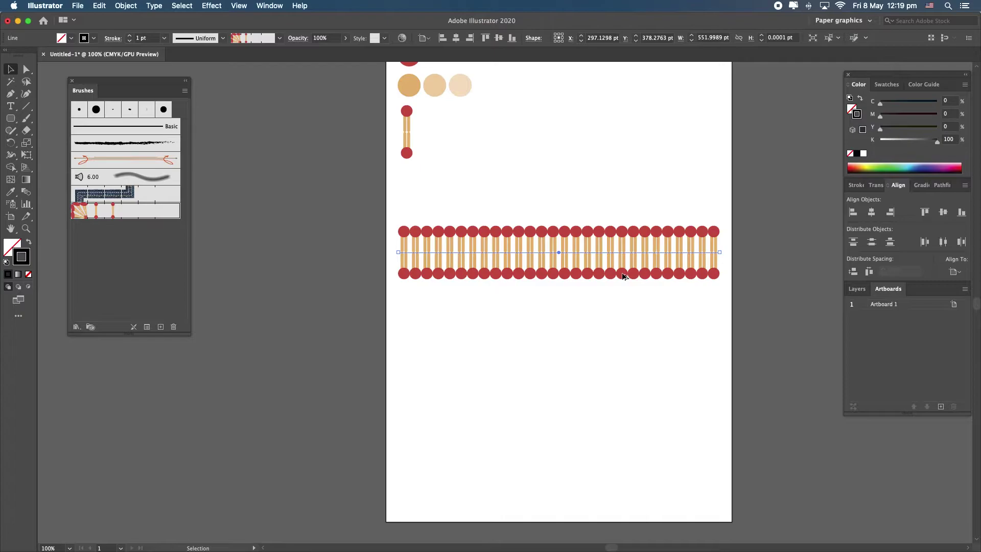
key("super+plus")
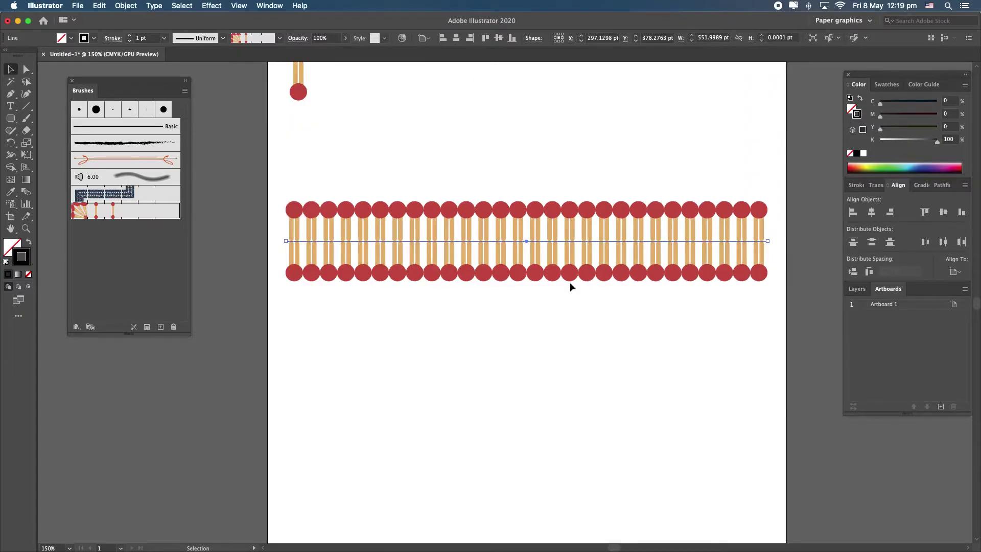
Step: Reduce Pattern Brush 1's scale to 33% and apply the change to the existing bilayer stroke
double_click(151, 215)
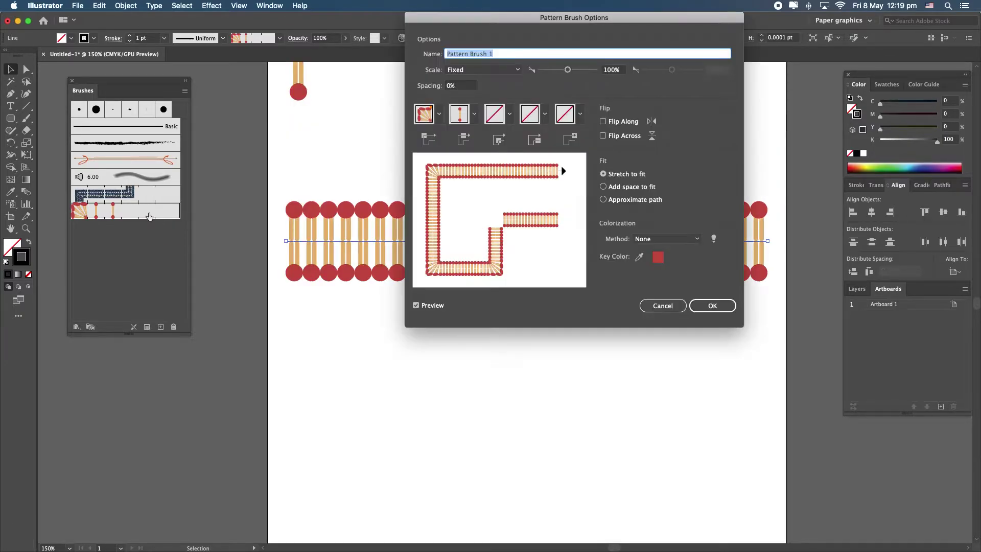
mouse_move(515, 24)
left_mouse_down()
mouse_move(692, 143)
mouse_move(729, 201)
left_mouse_up()
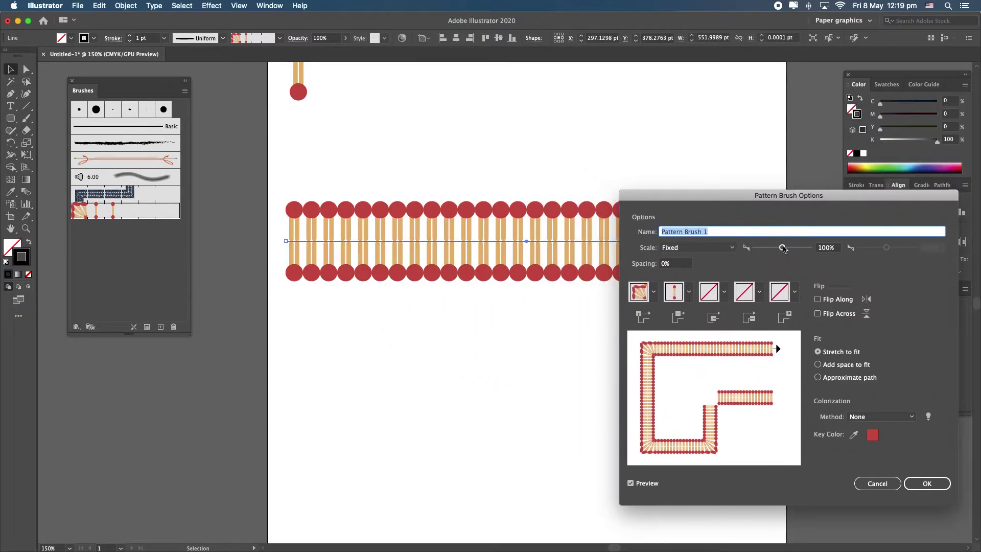
left_click_drag(783, 250, 765, 253)
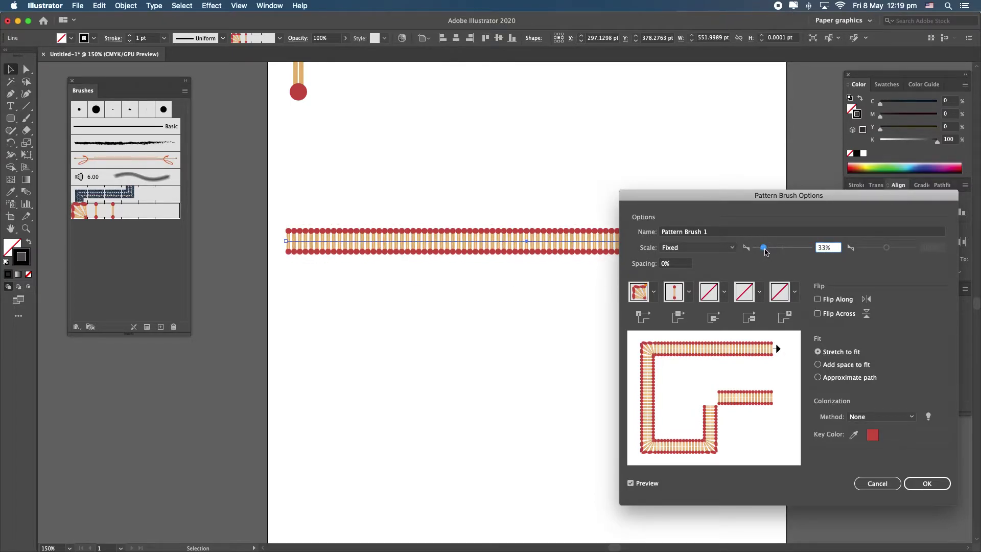
left_click(929, 484)
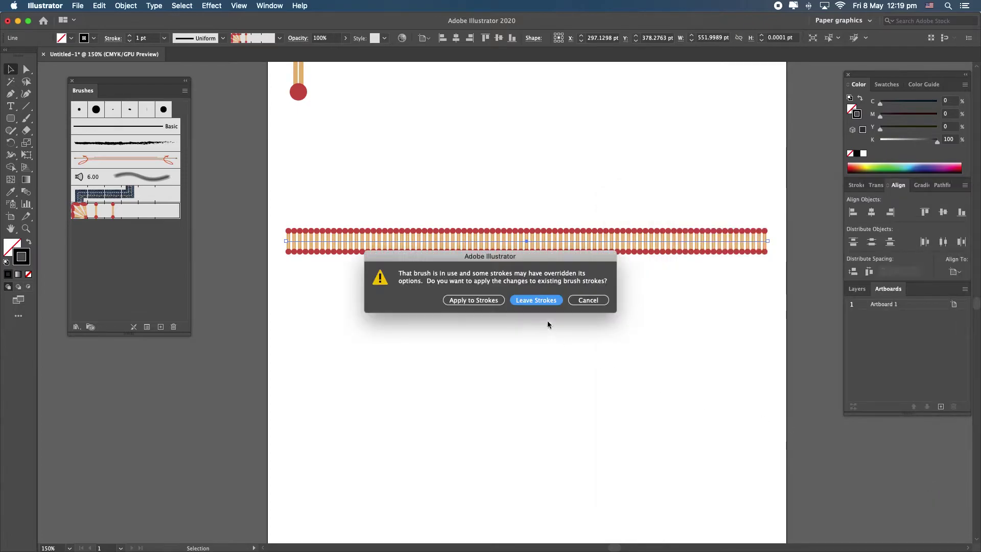
left_click(469, 303)
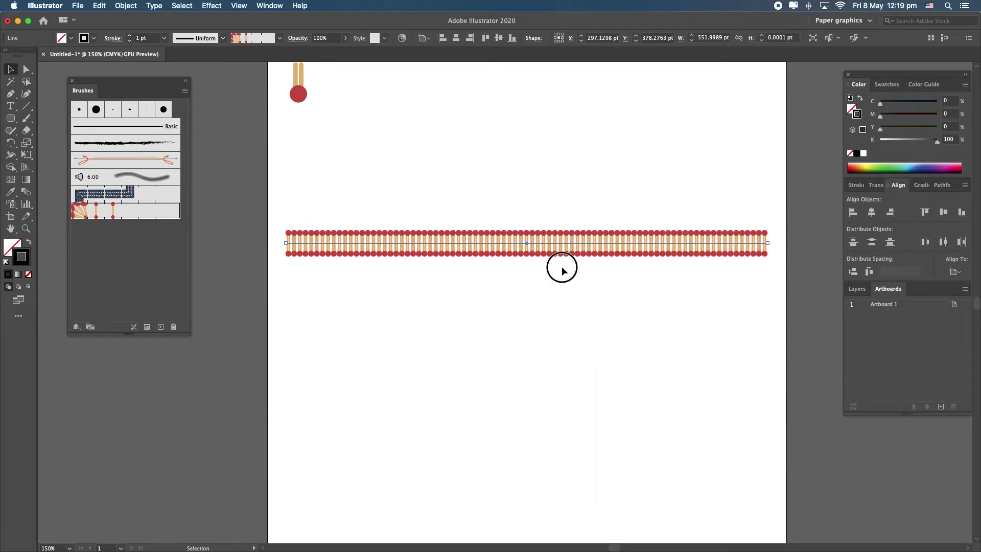
left_click(561, 265)
scroll(508, 245, "up", 8)
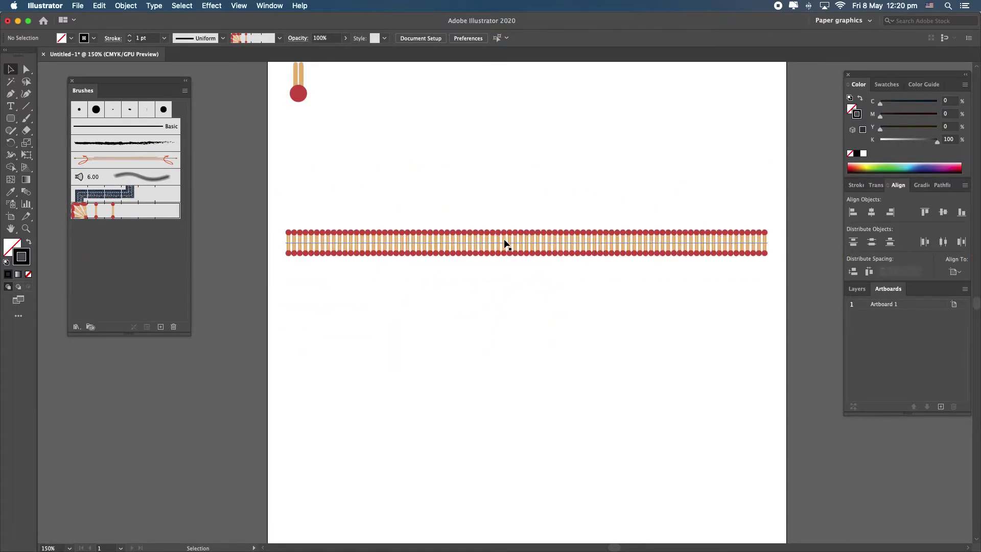
scroll(506, 244, "up", 6)
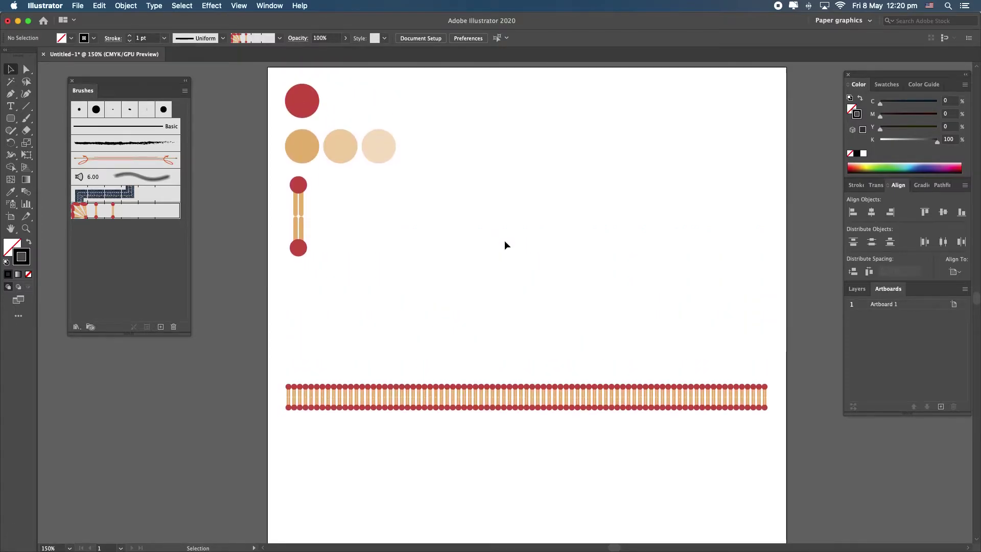
scroll(521, 306, "down", 2)
Step: Move the bilayer strip up and draw a large circle below it using the lipid brush
left_click_drag(532, 339, 531, 261)
left_click_drag(16, 122, 54, 140)
scroll(504, 337, "down", 8)
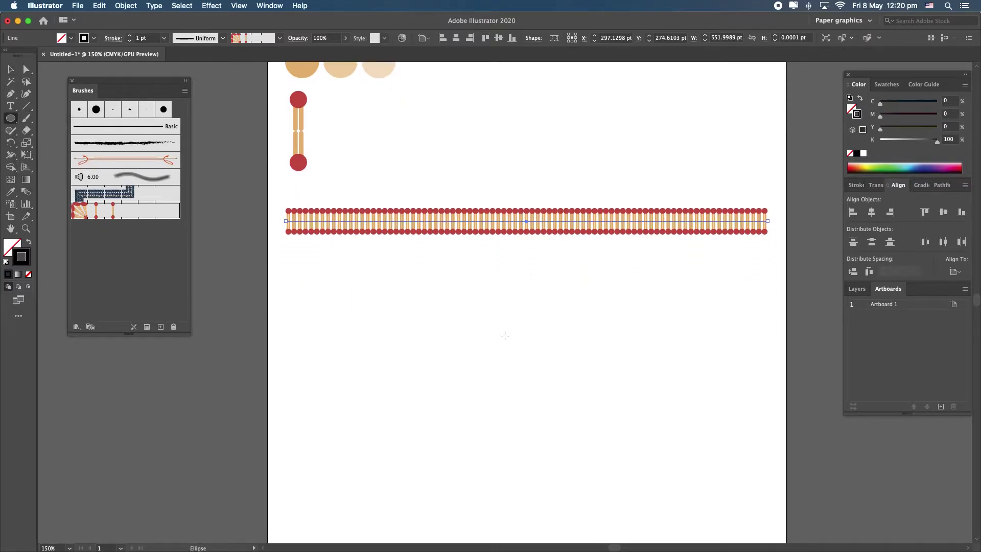
left_click_drag(413, 186, 654, 426)
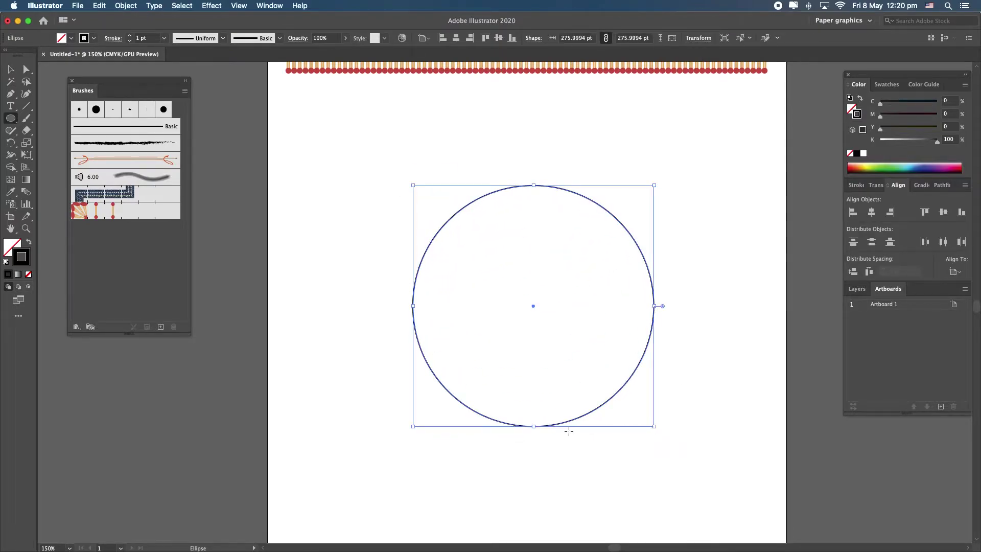
left_click(129, 212)
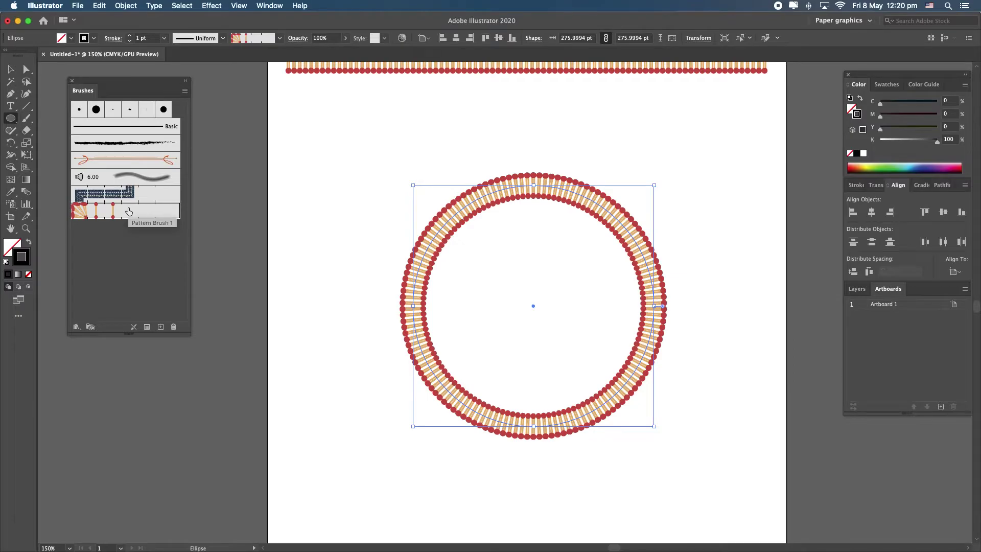
Step: Fill the circular bilayer with the palest peach sampled from the colour circles
key("v")
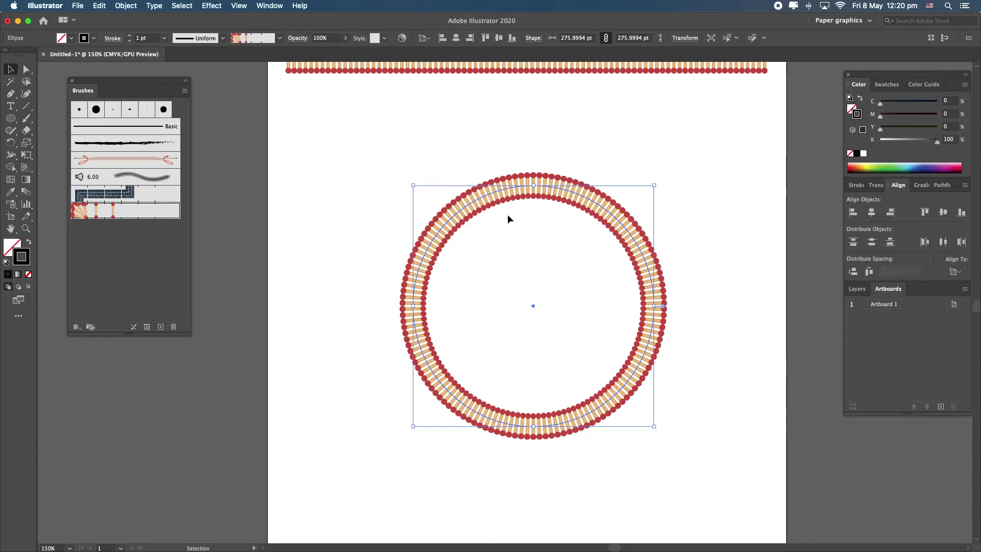
left_click(11, 246)
scroll(309, 269, "up", 3)
scroll(295, 279, "up", 10)
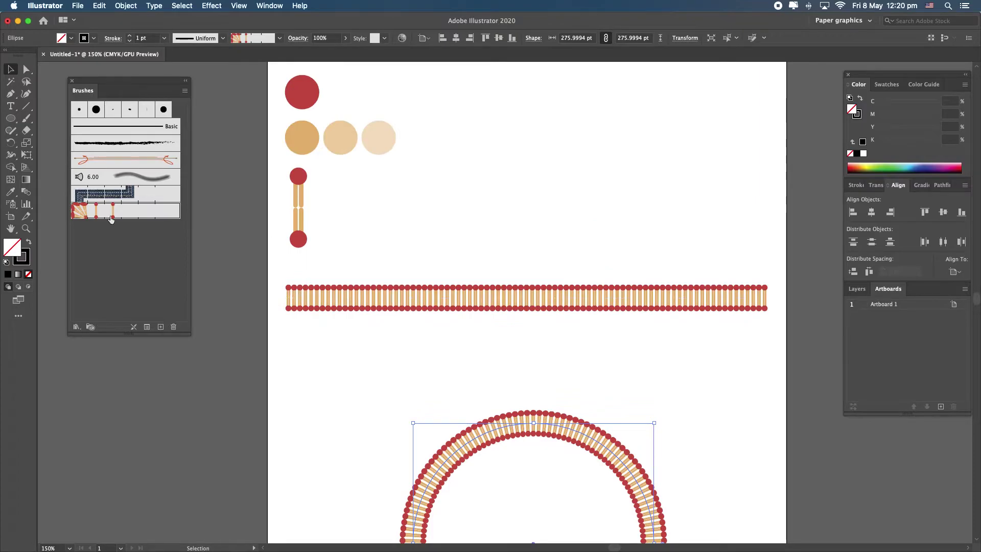
left_click(375, 139)
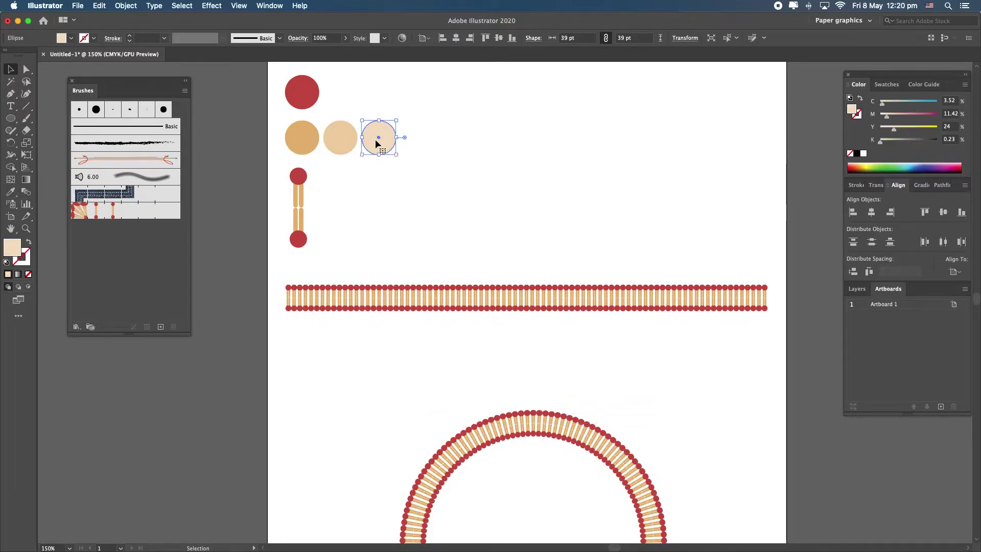
scroll(427, 284, "down", 5)
left_click(444, 377)
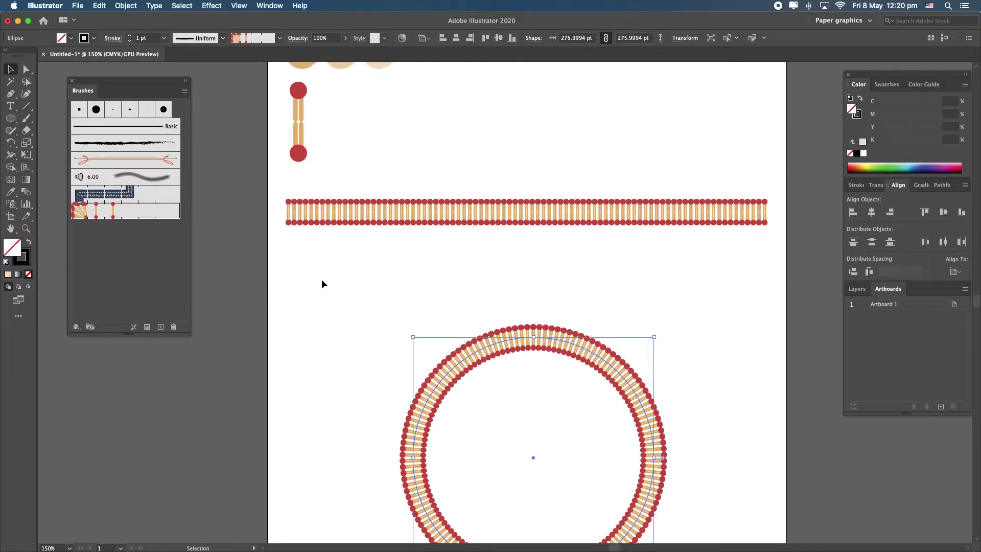
scroll(322, 280, "up", 4)
key("i")
left_click(381, 113)
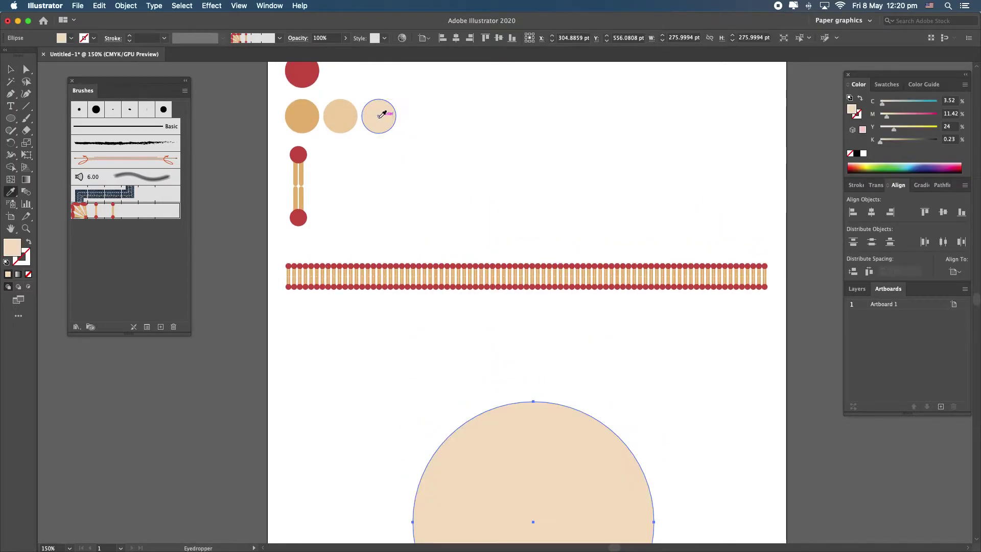
scroll(438, 241, "down", 4)
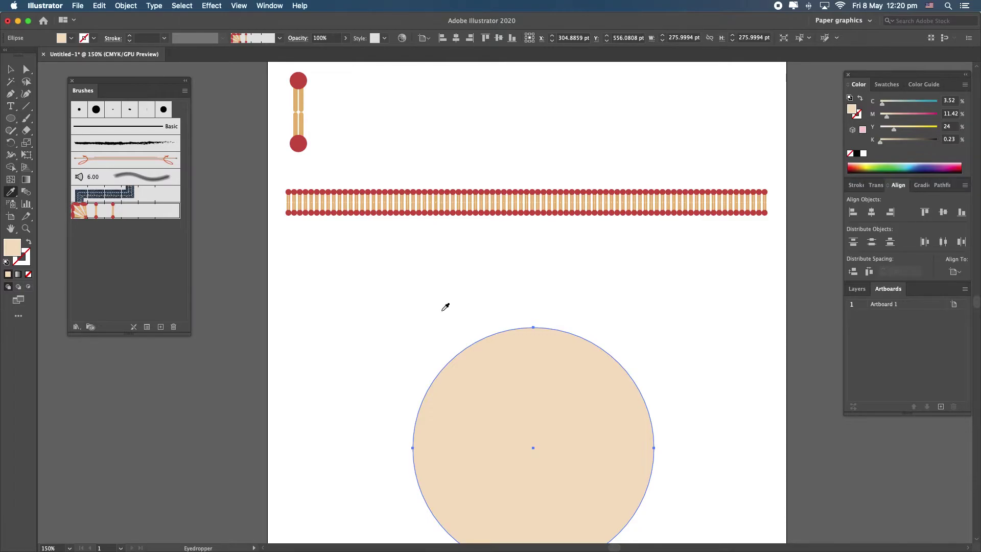
key("v")
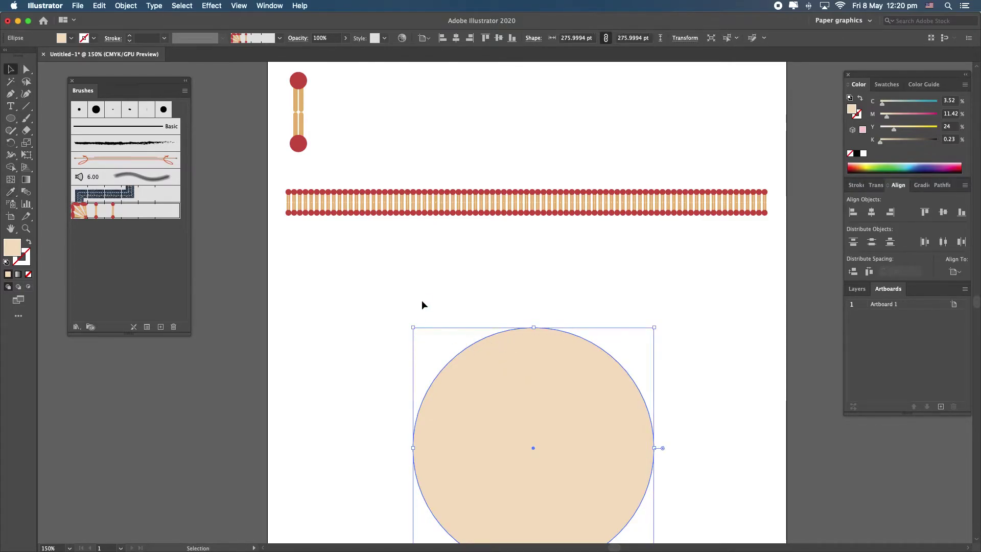
left_click(430, 307)
Step: Reapply the lipid brush to the peach circle, then delete the trial circular bilayer
left_click(499, 392)
left_click(109, 211)
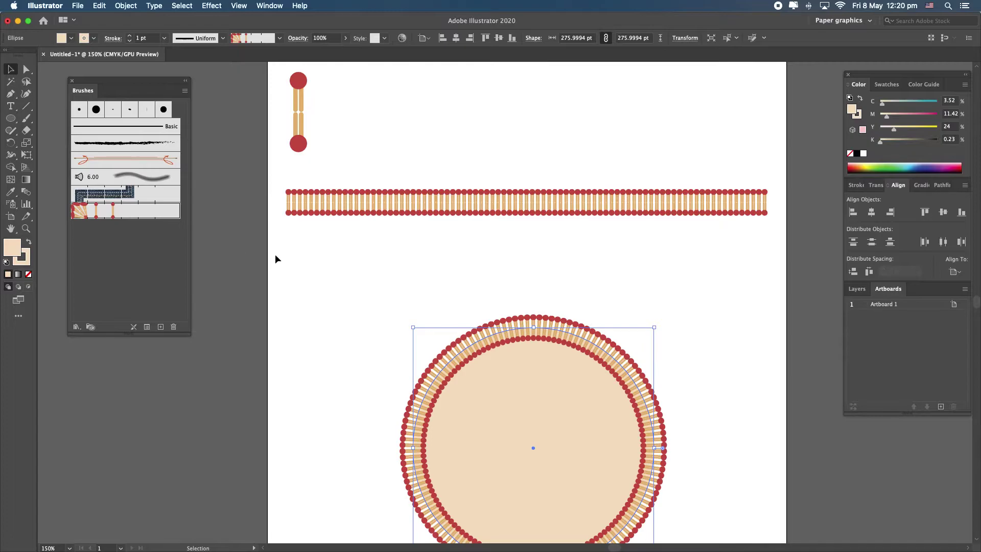
left_click(331, 269)
scroll(331, 269, "down", 6)
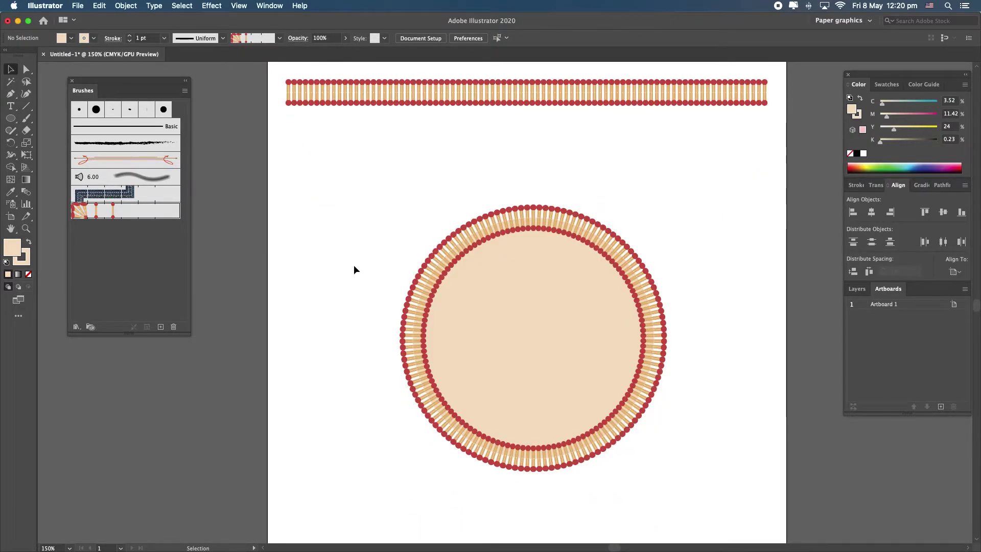
scroll(354, 265, "up", 2)
left_click(525, 344)
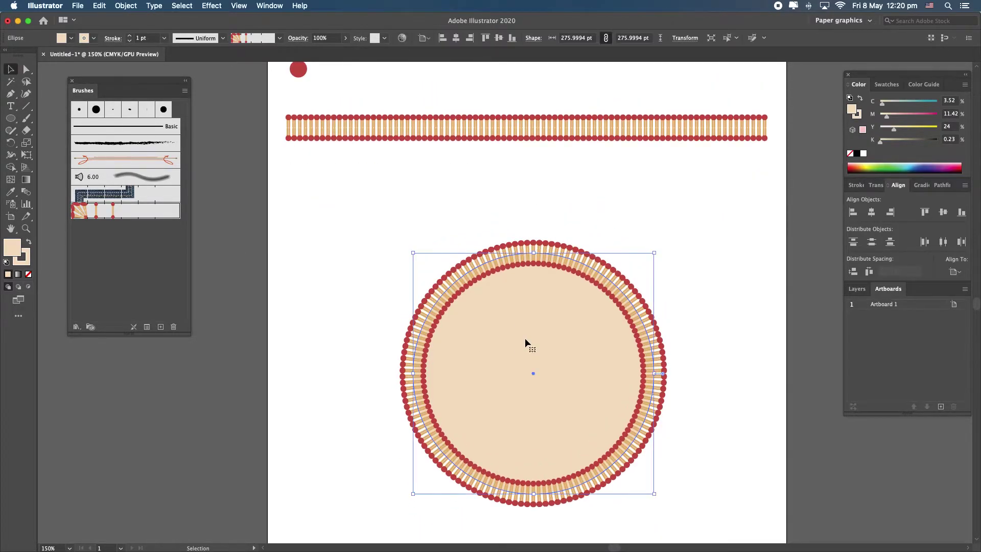
key("Delete")
scroll(460, 286, "up", 5)
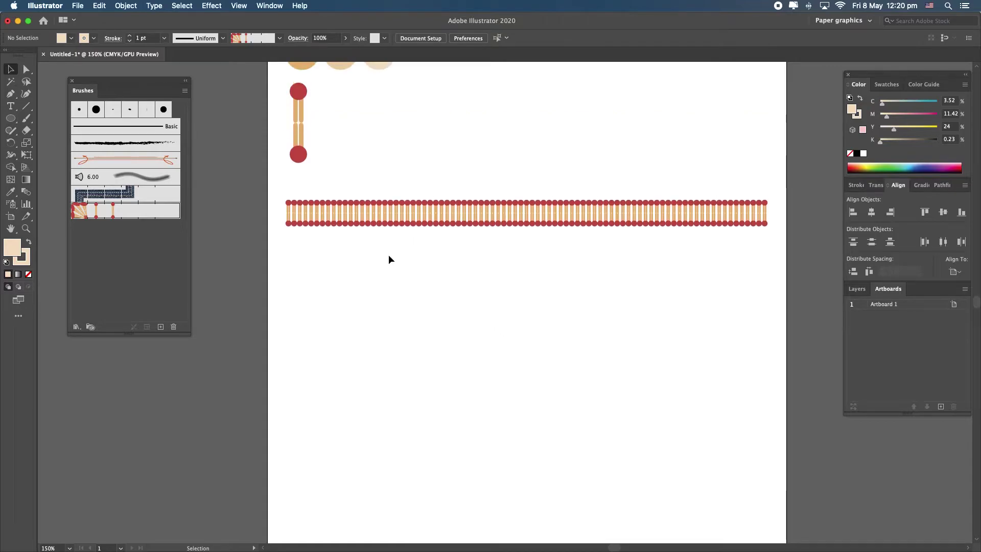
Step: Draw a small circle beside the lipid figure and eyedropper the red head colour onto it
scroll(388, 259, "up", 5)
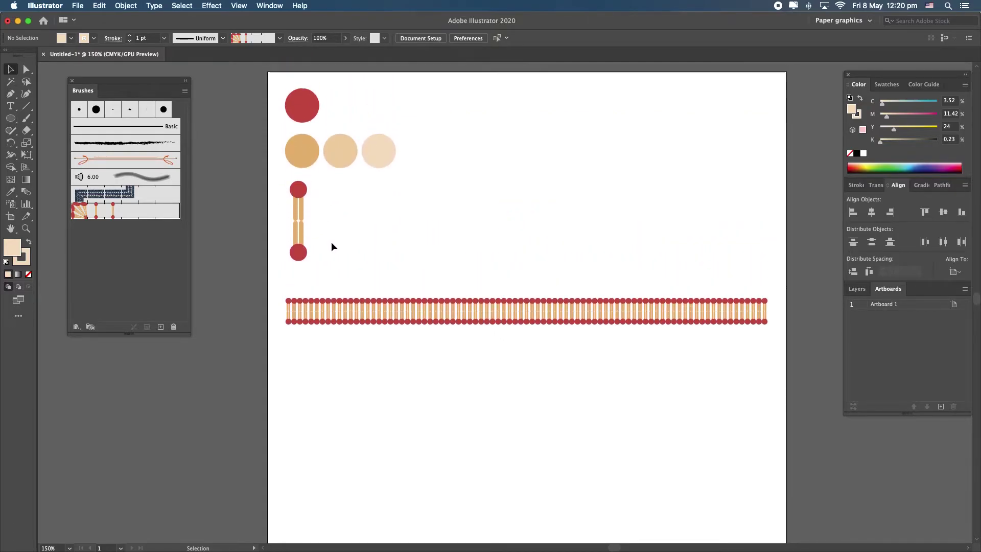
scroll(424, 196, "up", 3)
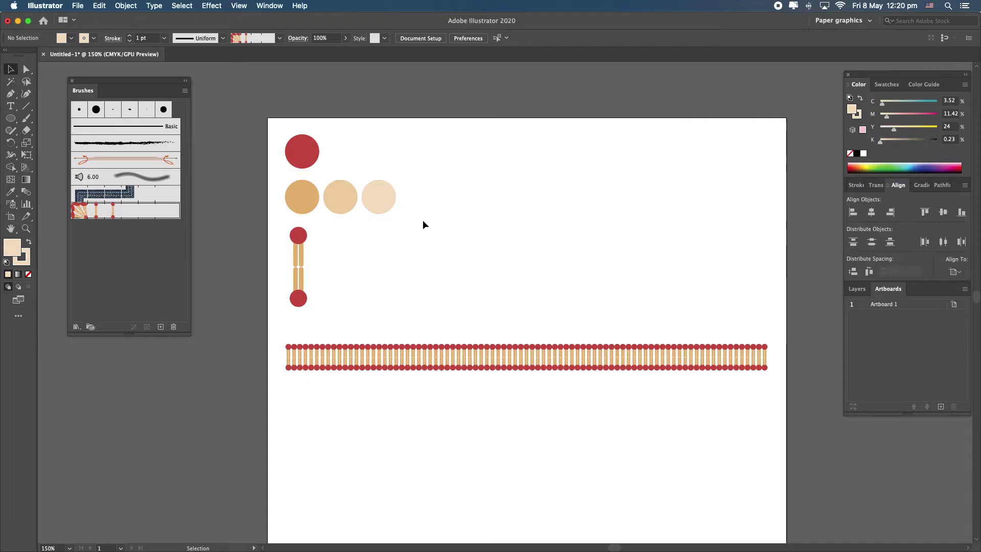
scroll(402, 238, "up", 3)
scroll(401, 238, "left", 2)
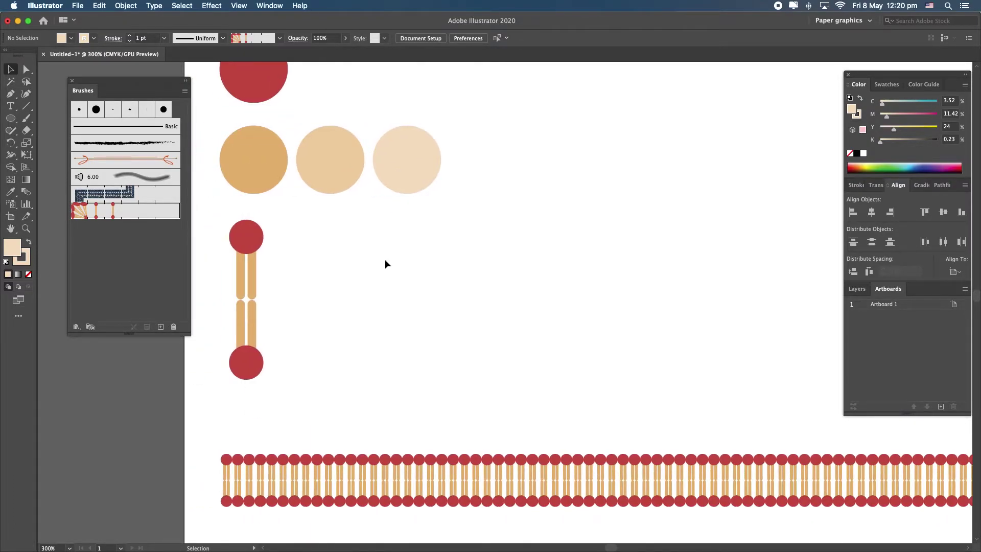
left_click(10, 118)
left_click_drag(10, 118, 74, 144)
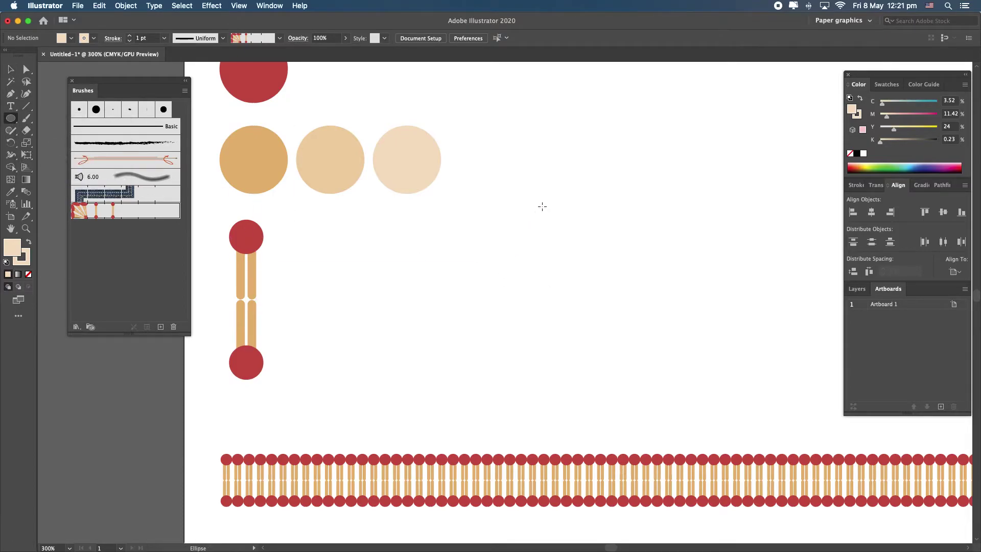
left_click_drag(529, 195, 590, 259)
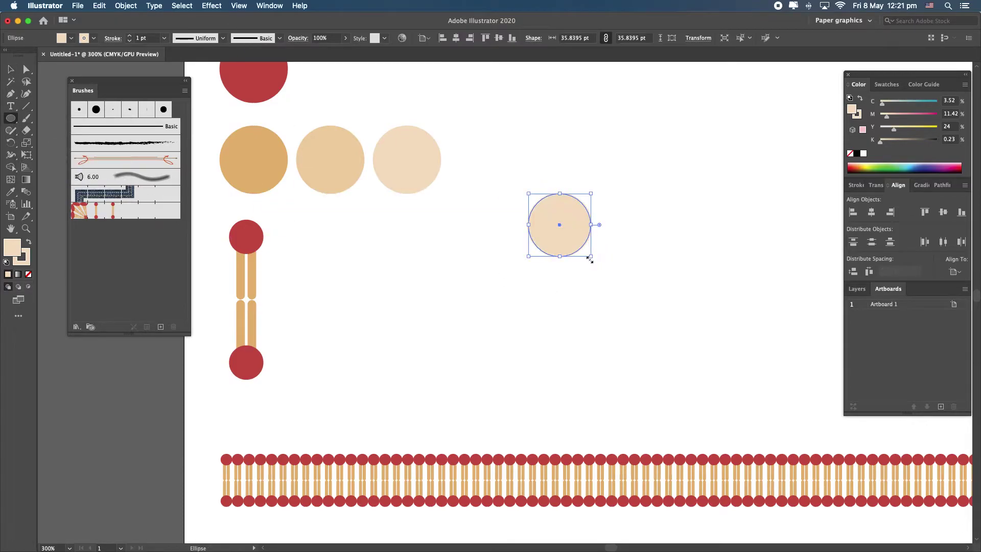
key("i")
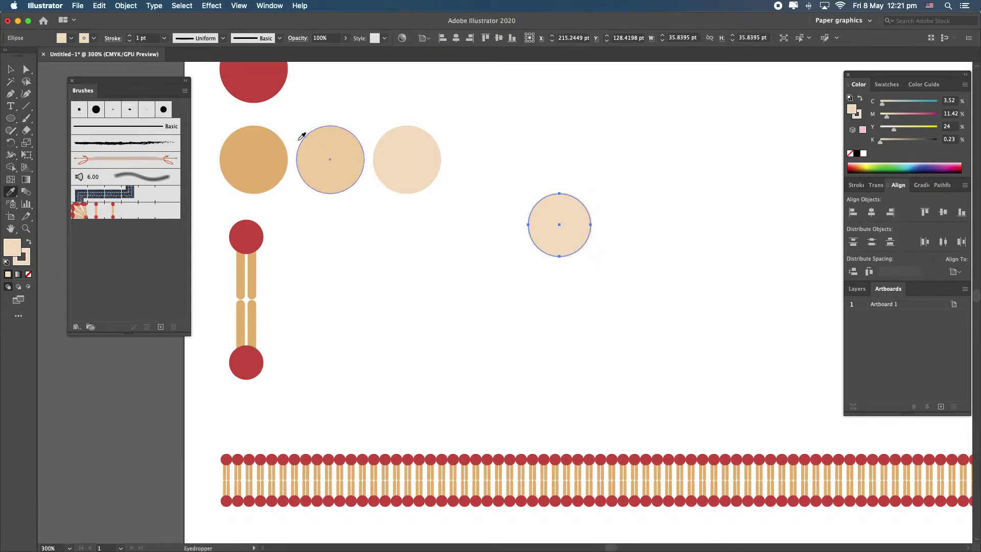
left_click(258, 95)
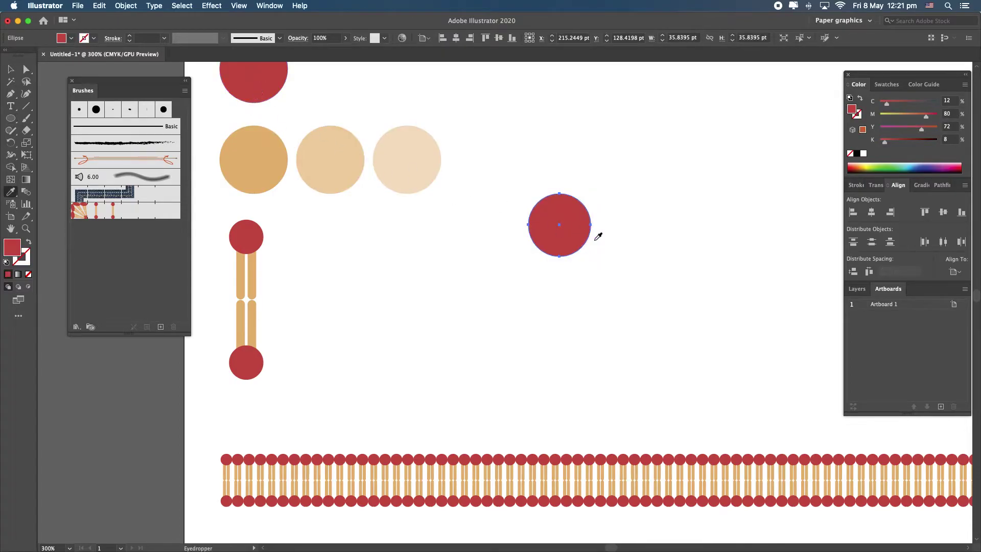
Step: Pull the circle's left, top, bottom and right anchor points to distort it into a lumpy blob
key("v")
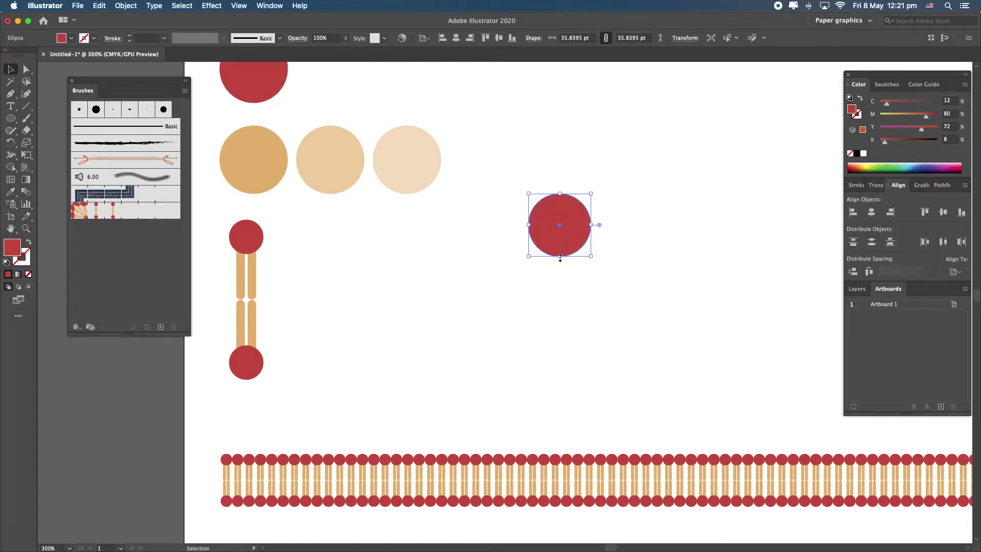
key("a")
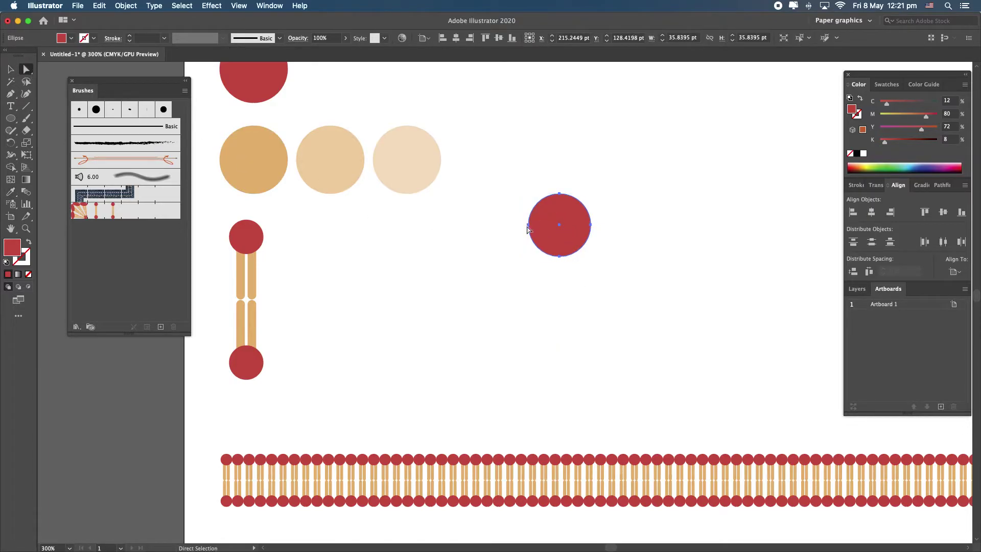
left_click_drag(527, 225, 525, 225)
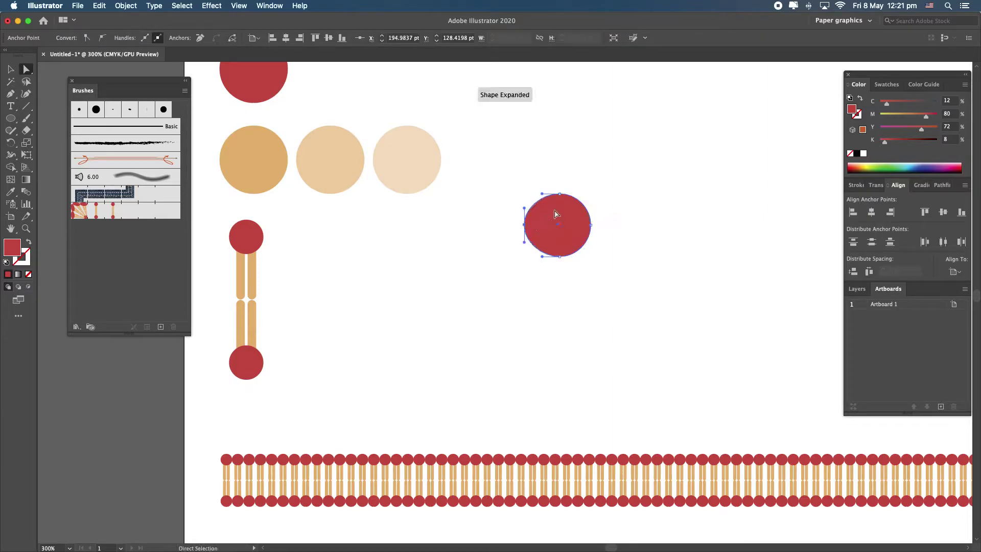
left_click_drag(560, 194, 564, 192)
left_click_drag(559, 259, 559, 257)
left_click_drag(592, 225, 588, 227)
left_click(609, 233)
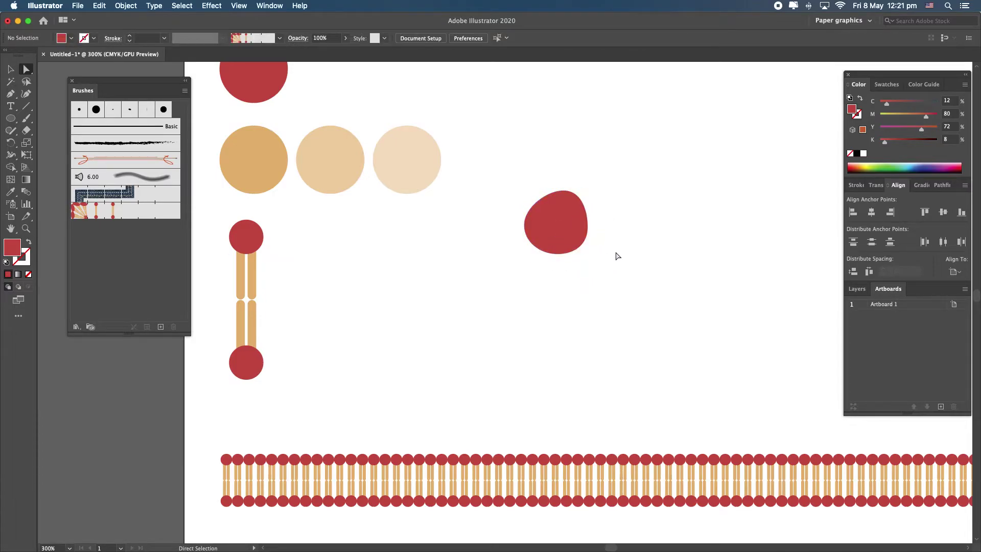
scroll(596, 260, "up", 2)
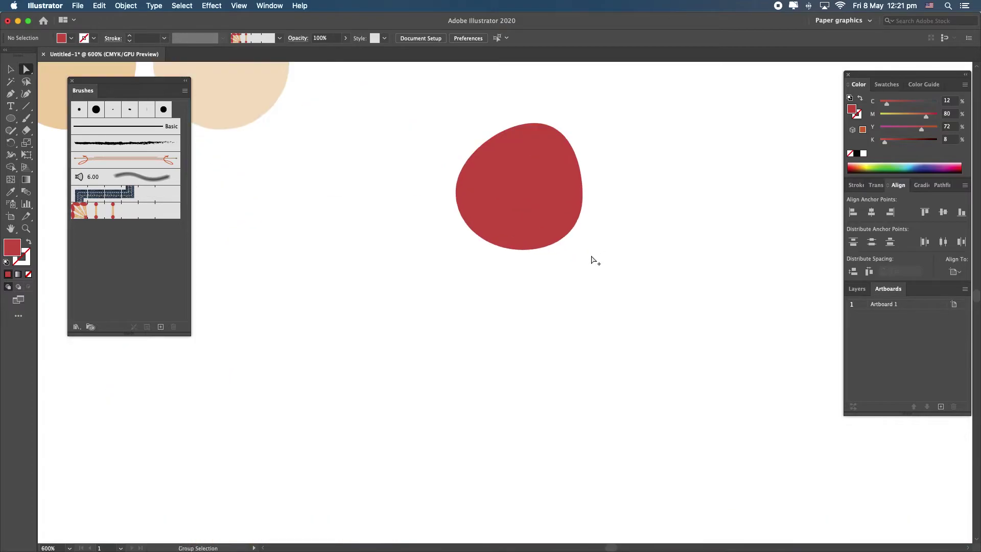
scroll(595, 260, "down", 1)
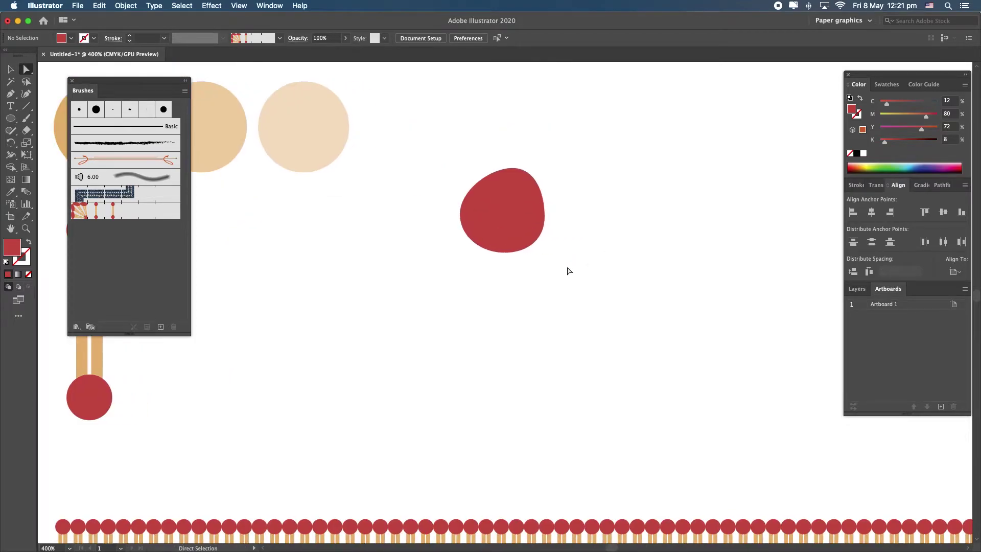
Step: Draw a small circle, give it the orange tail colour, and tuck it under the red blob
left_click_drag(10, 118, 86, 155)
left_click_drag(15, 121, 56, 141)
left_click_drag(518, 252, 539, 284)
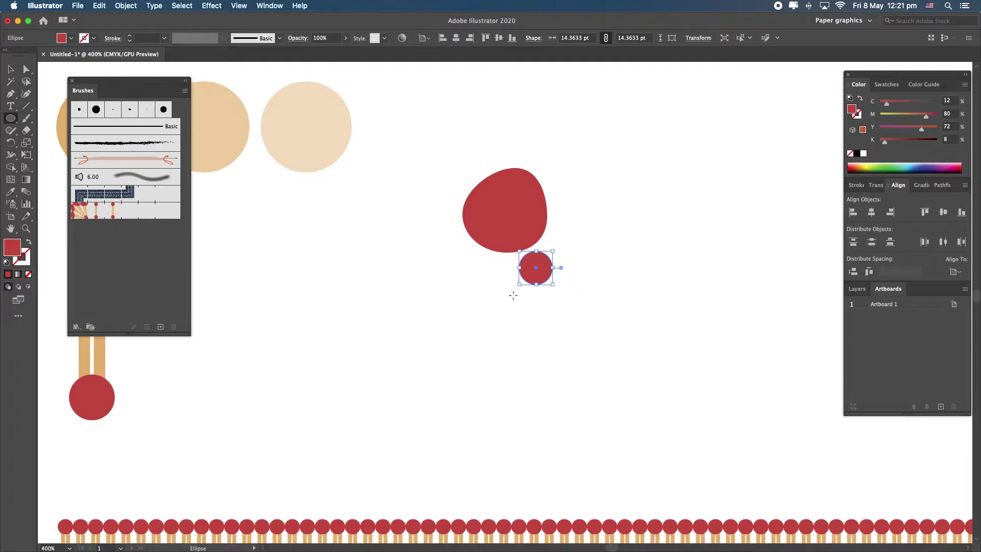
scroll(527, 298, "left", 5)
key("i")
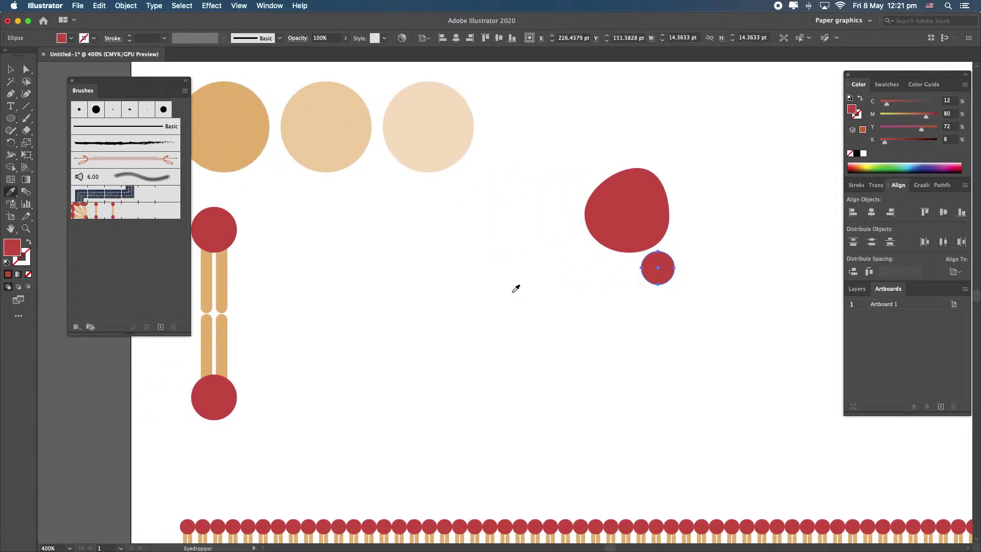
left_click(252, 142)
key("v")
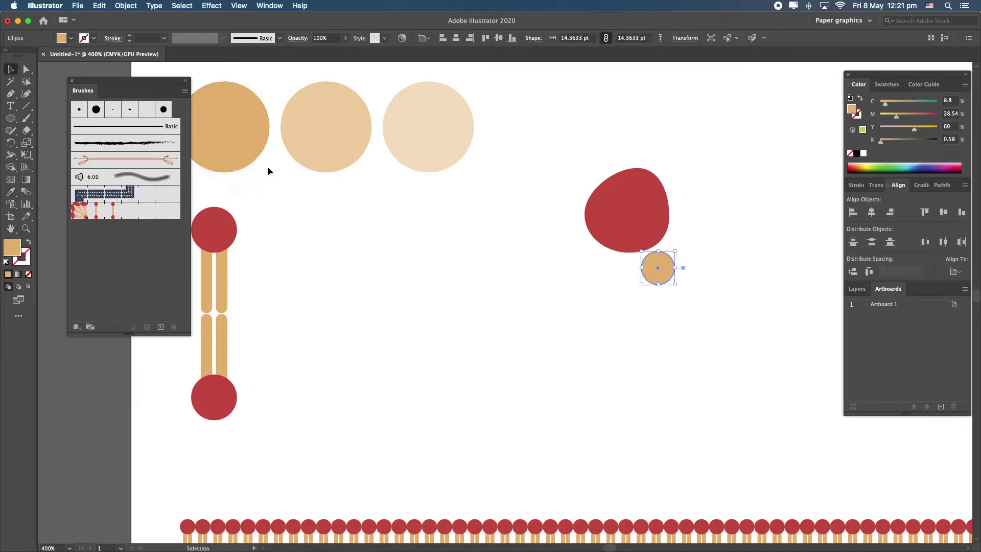
left_click_drag(664, 273, 656, 266)
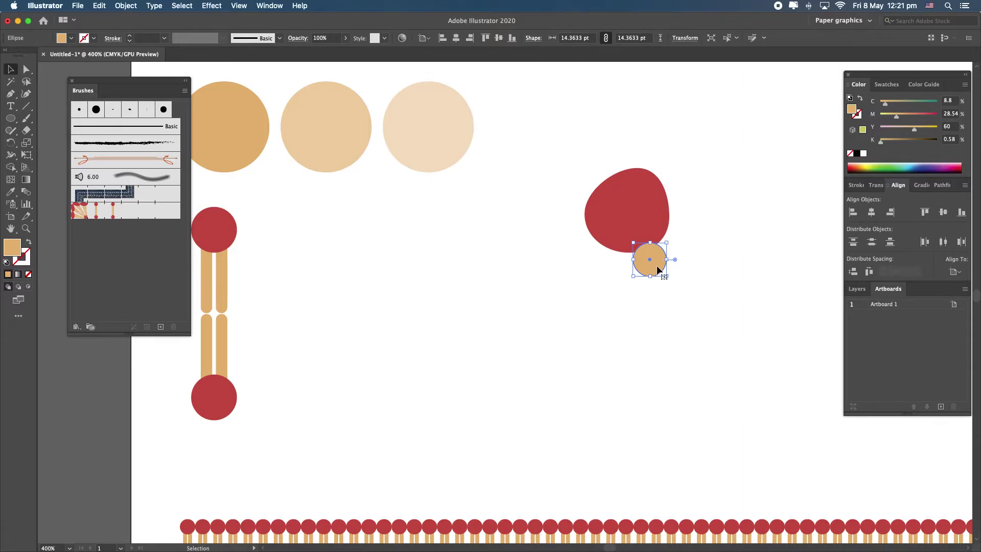
Step: Alt-drag copies of the orange circle into two columns below the blob and select them all
left_click_drag(658, 269, 611, 395)
left_click_drag(611, 394, 652, 398)
left_click(702, 426)
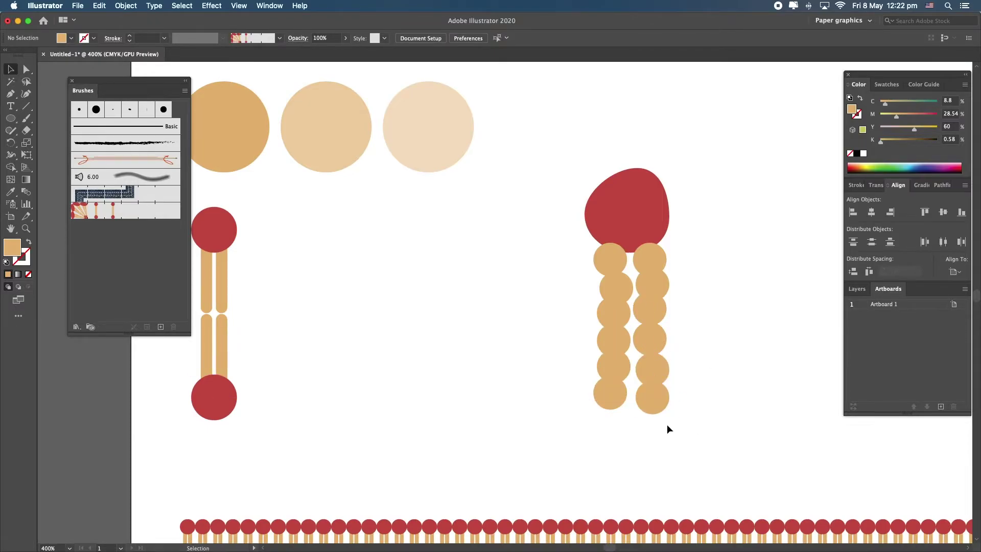
left_click_drag(667, 424, 590, 267)
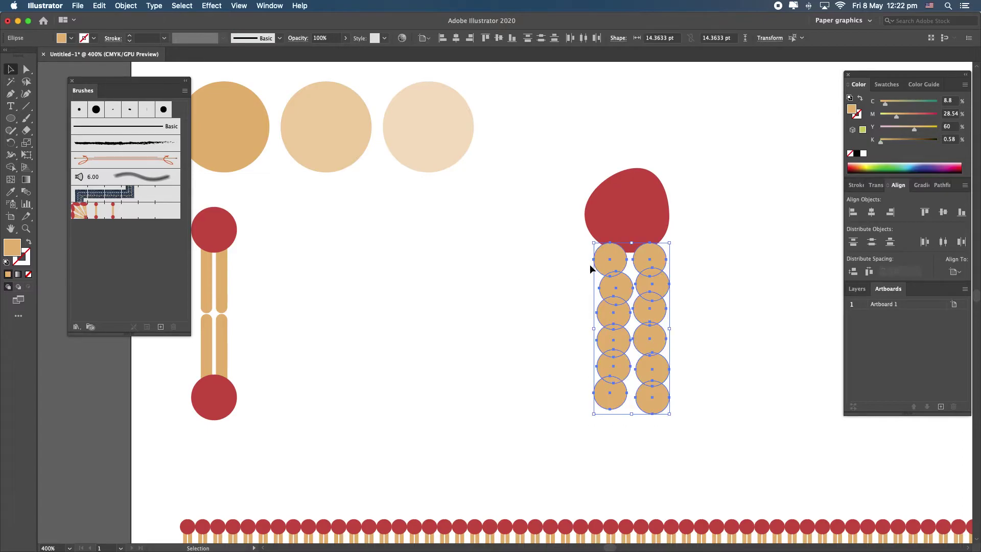
Step: Group the selected orange circles
right_click(652, 285)
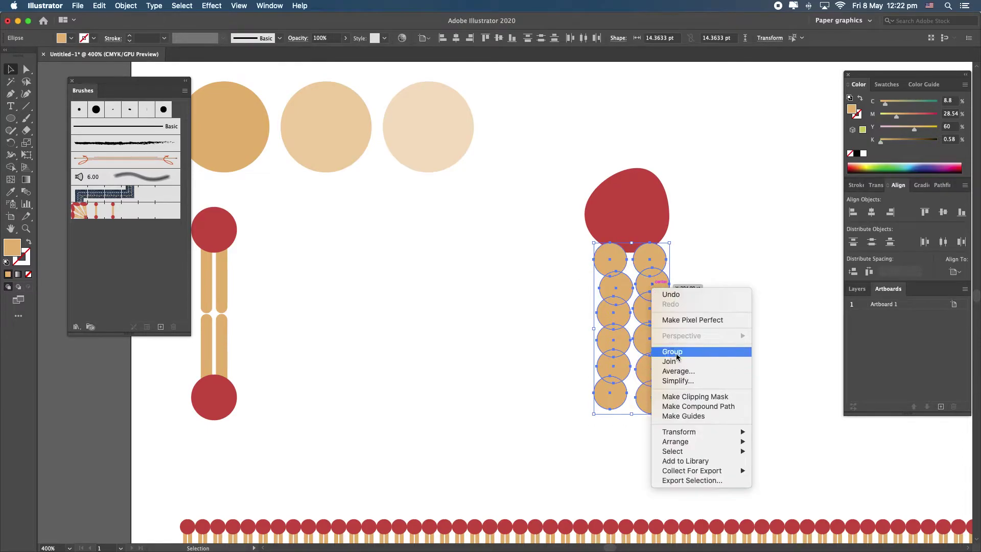
left_click(678, 353)
left_click(706, 335)
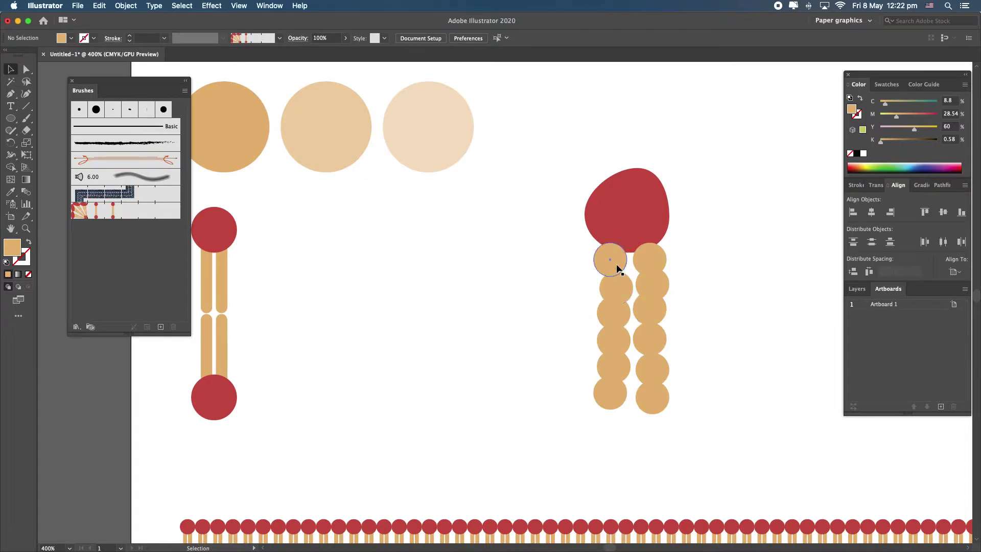
Step: Paste a copy of an orange circle, recolour it lighter peach, and place it on the left column
key("a")
left_click(618, 268)
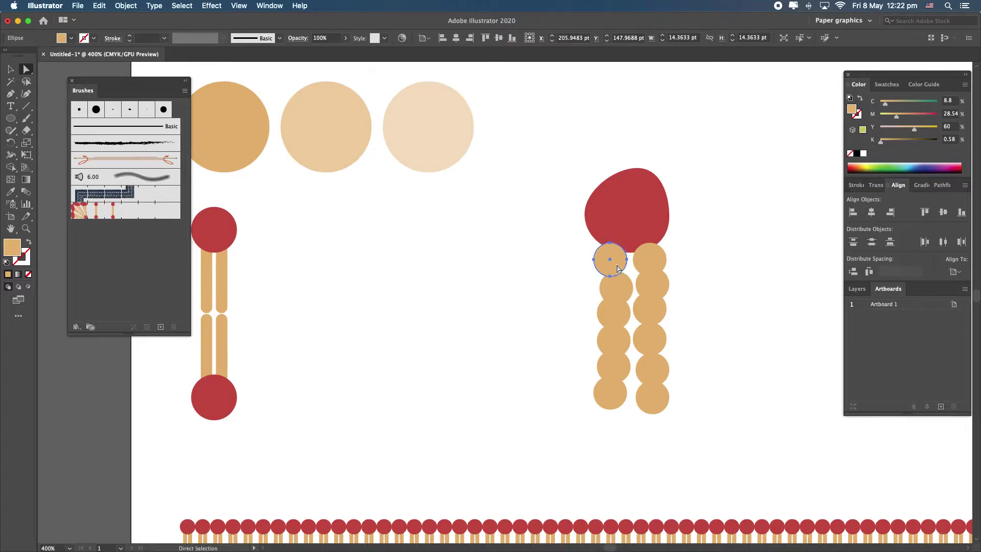
key("ctrl+v")
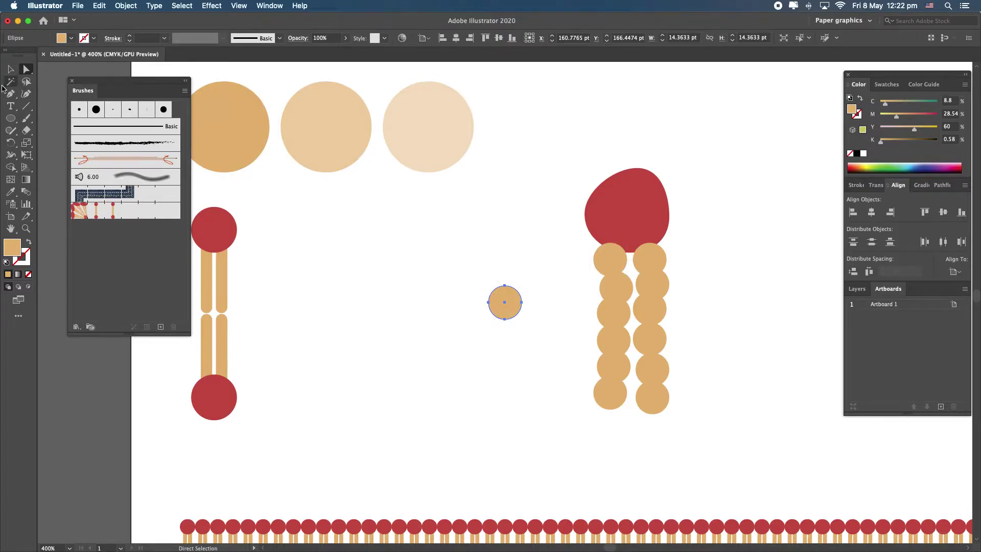
key("v")
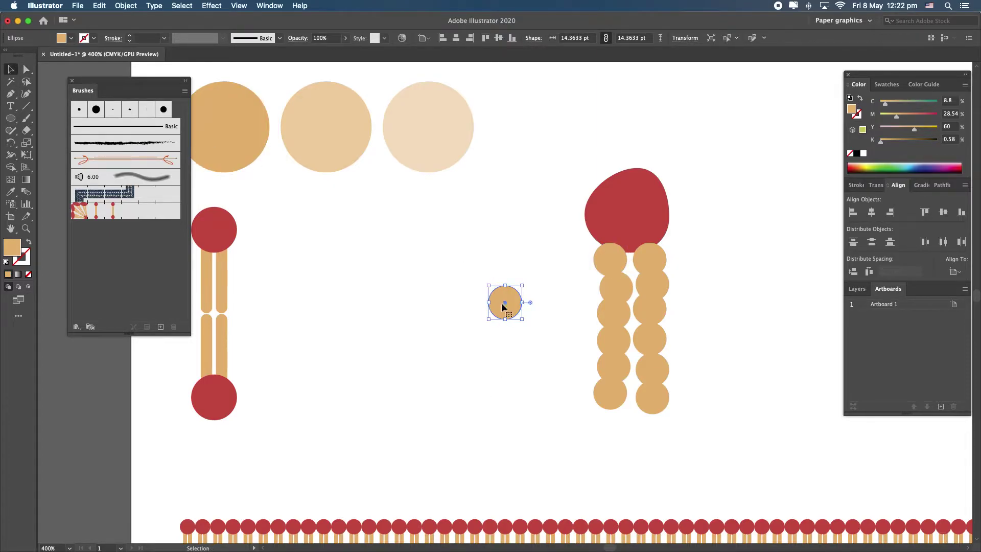
key("i")
left_click(329, 136)
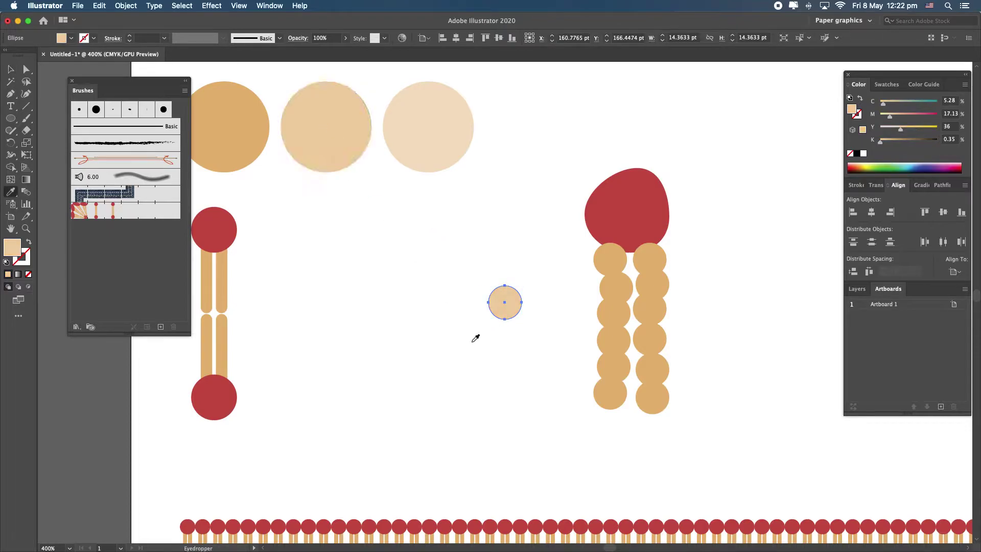
key("v")
left_click_drag(509, 310, 622, 368)
Step: Duplicate the peach circle onto the columns and group the four peach circles
left_click_drag(615, 354, 616, 355)
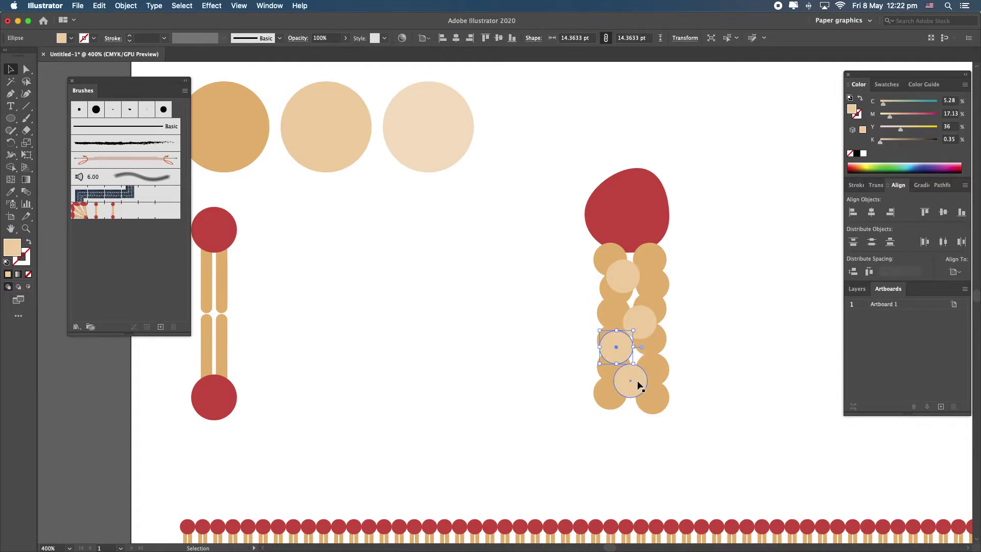
key("super+v")
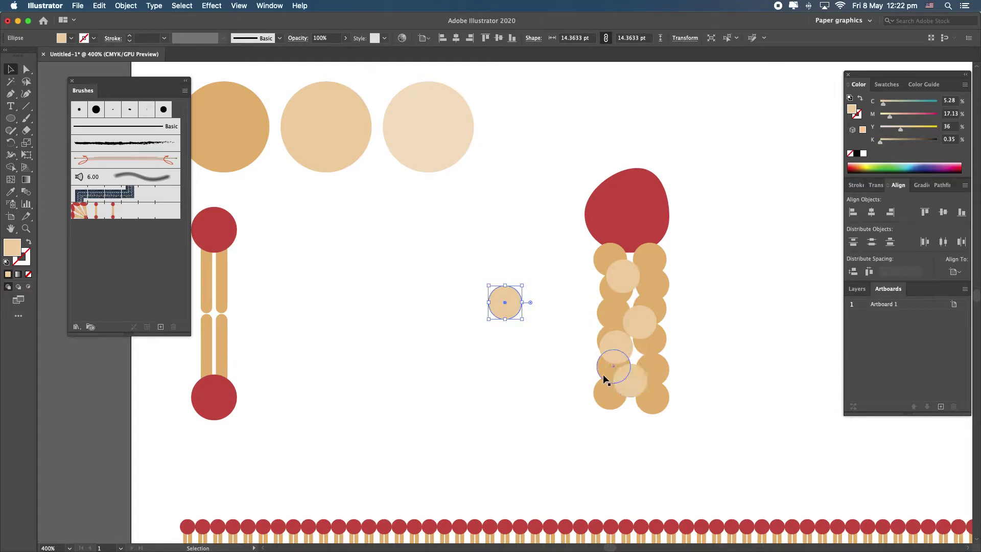
left_click(635, 378)
left_click(621, 345, "shift")
left_click(639, 321, "shift")
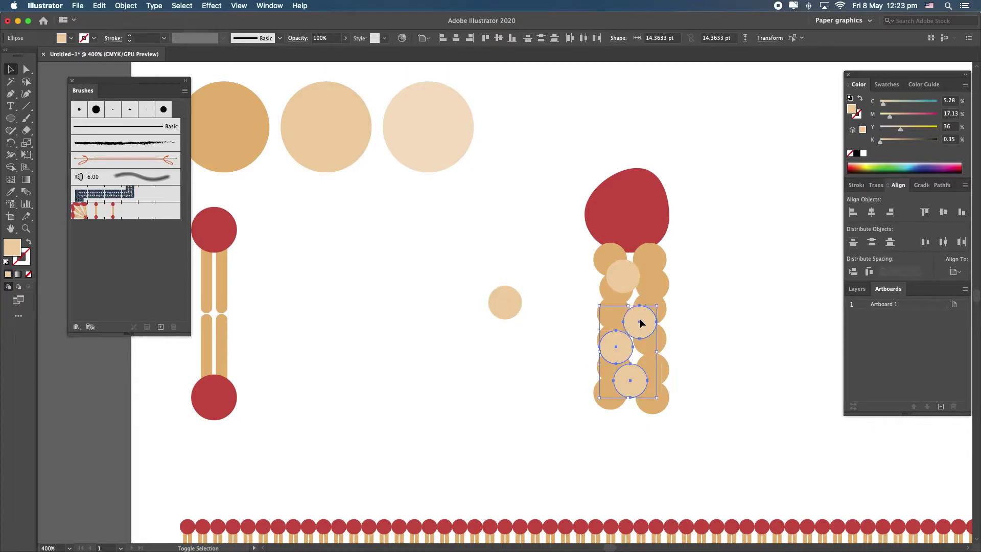
left_click(627, 275, "shift")
right_click(633, 287)
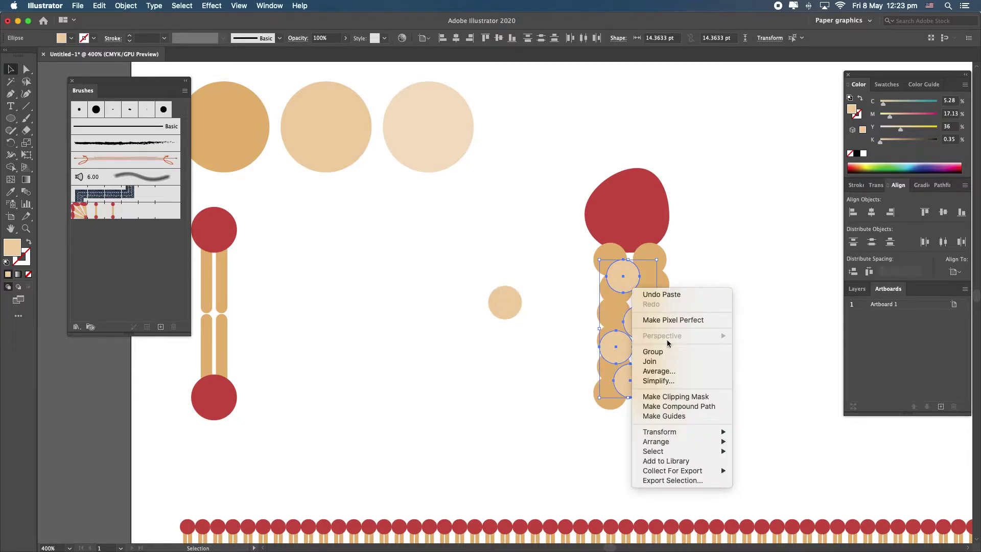
left_click(652, 353)
left_click(510, 305)
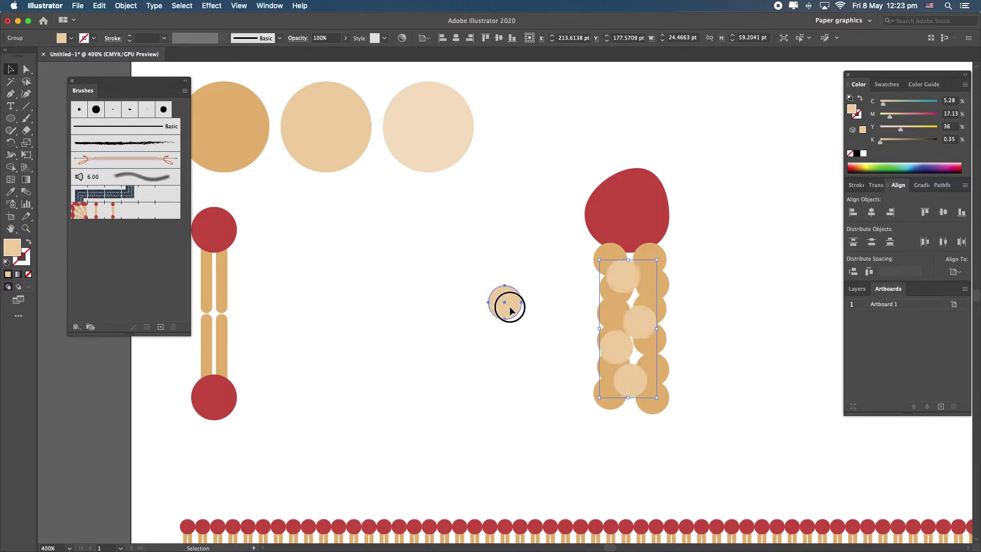
Step: Recolour the spare circle the palest beige and place it on the right column
key("i")
left_click(450, 142)
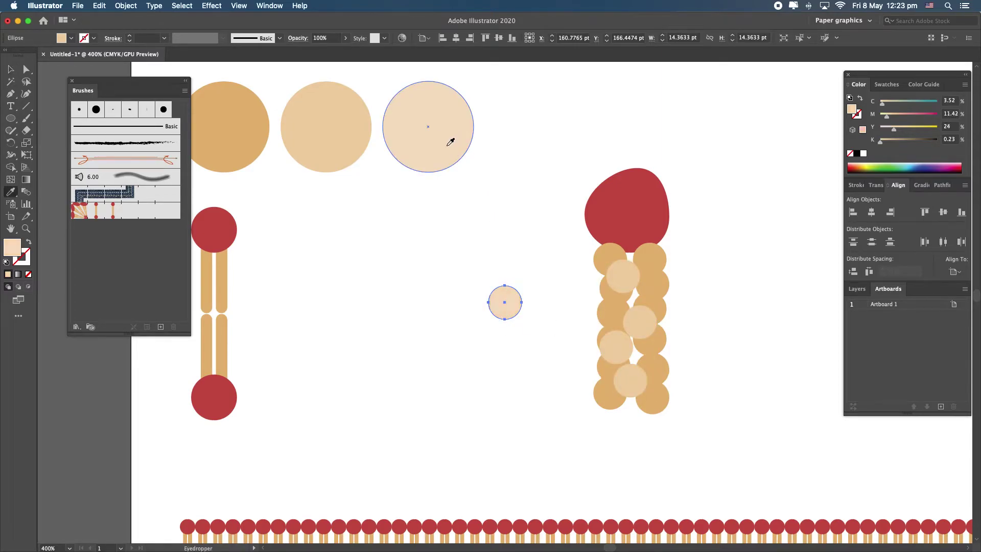
key("v")
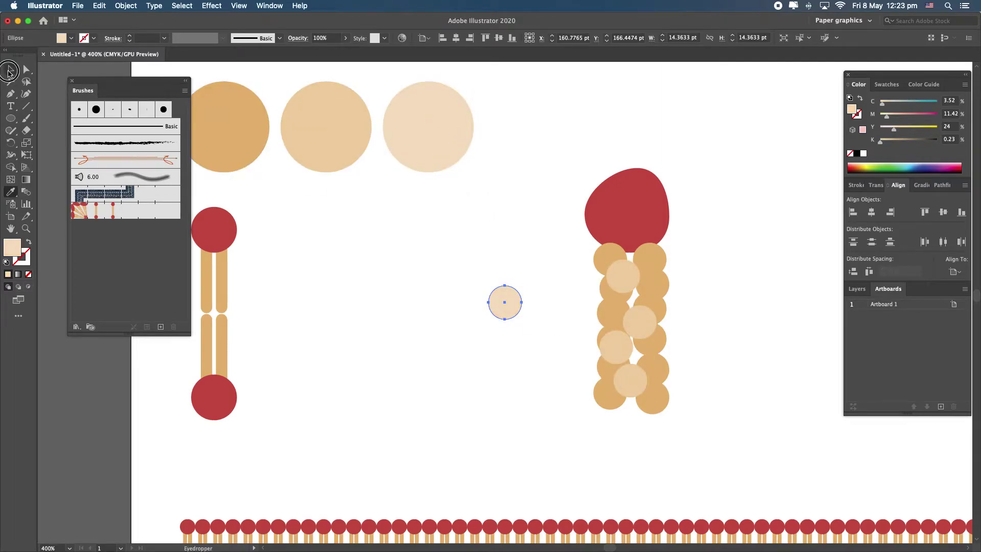
left_click_drag(508, 313, 644, 400)
left_click(701, 406)
Step: Copy pale circles up the column, then select and group the four pale circles
left_click_drag(637, 284, 628, 242)
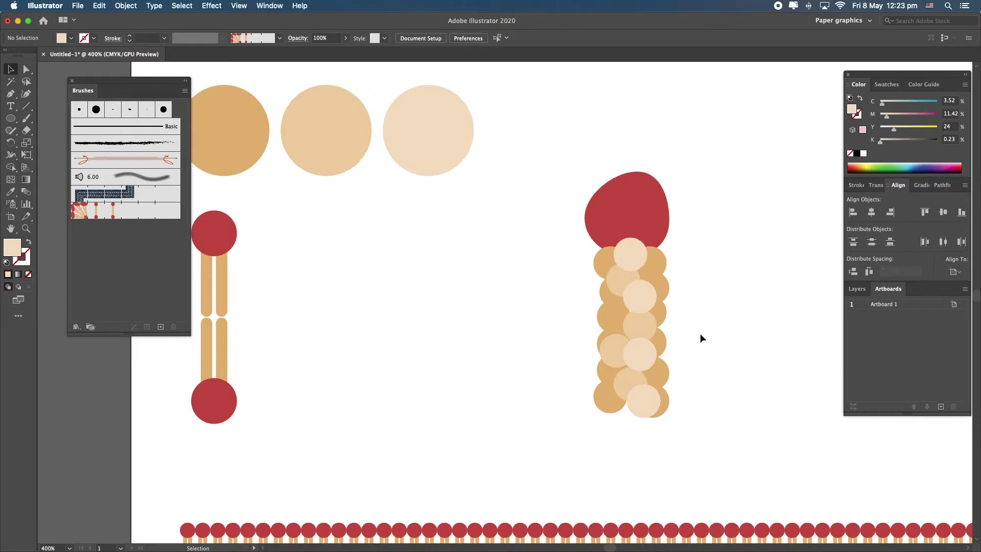
scroll(698, 329, "right", 5)
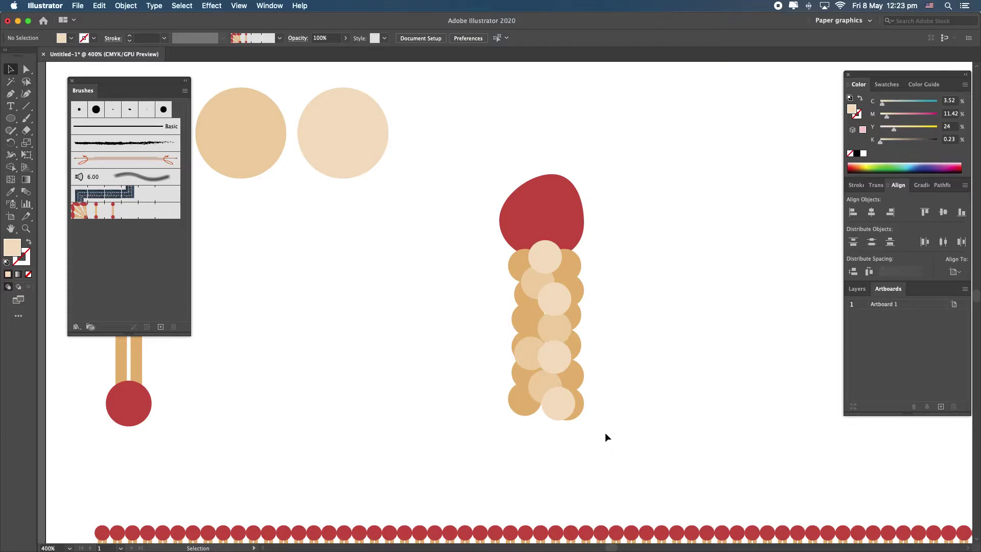
left_click(560, 405)
left_click(556, 357, "shift")
left_click(559, 311, "shift")
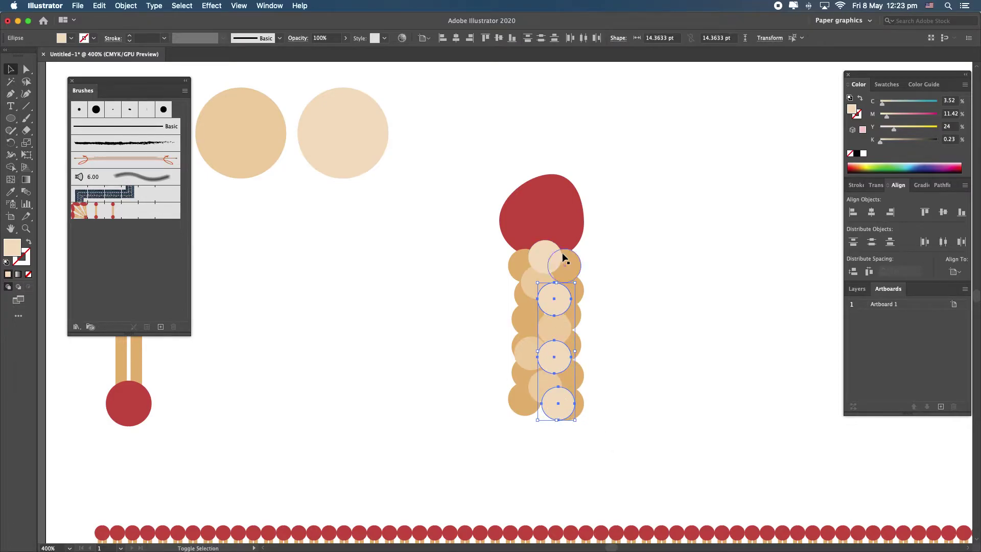
left_click(552, 255, "shift")
right_click(556, 252)
left_click(592, 316)
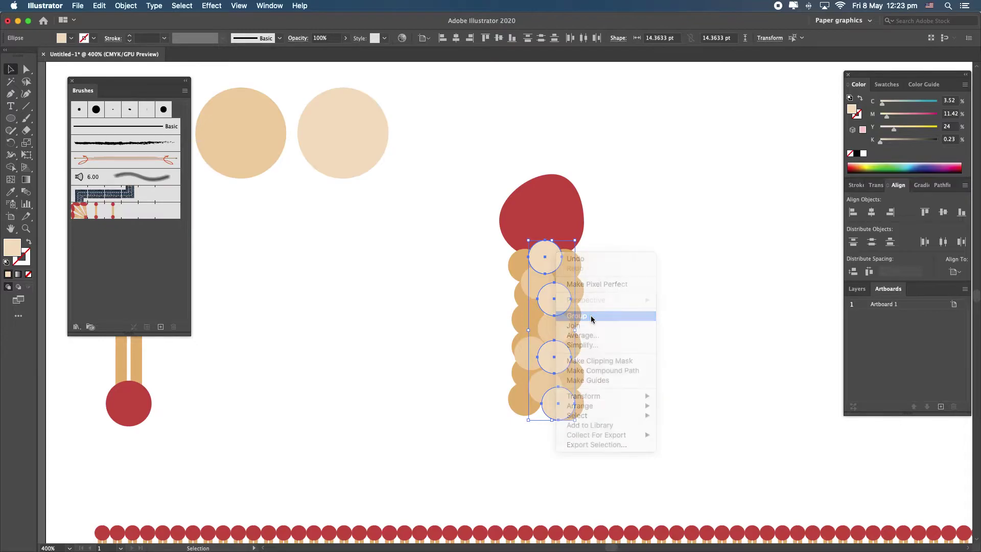
scroll(570, 201, "up", 3)
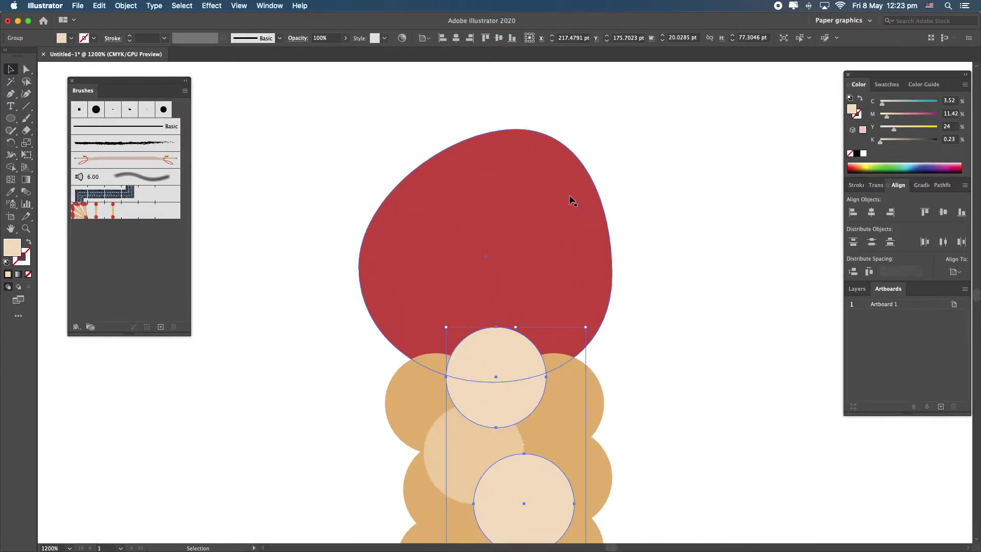
left_click(646, 170)
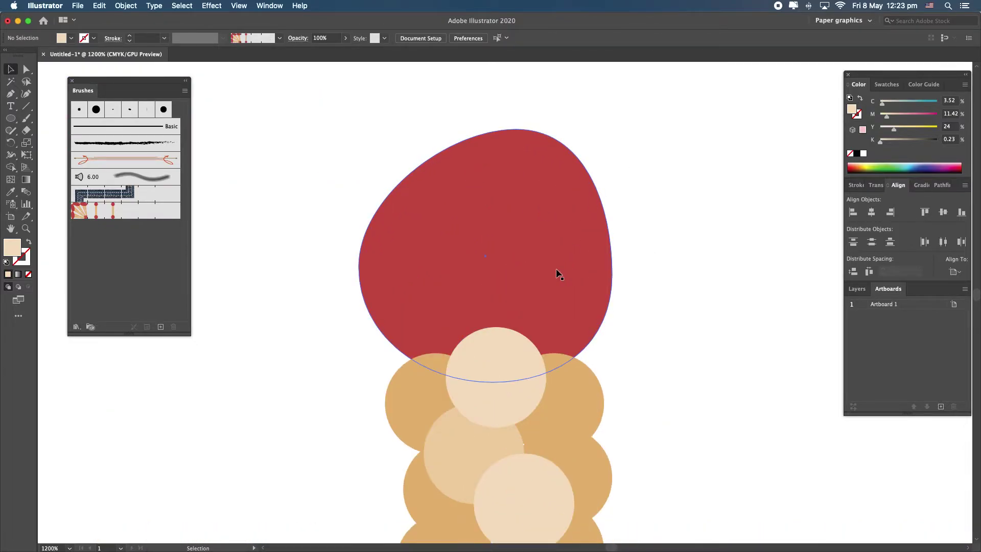
Step: Draw a freehand highlight outline inside the red head with the Pencil tool
key("n")
mouse_move(486, 157)
left_mouse_down()
mouse_move(534, 154)
mouse_move(571, 180)
mouse_move(588, 224)
mouse_move(581, 269)
mouse_move(523, 252)
mouse_move(482, 157)
left_mouse_up()
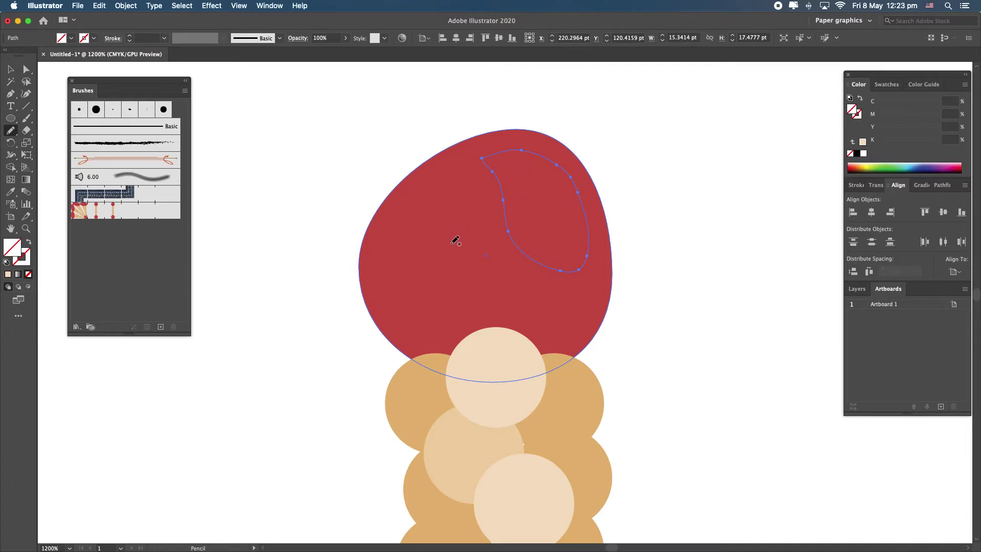
key("super")
key("v")
Step: Fill the highlight path with a lighter red tint from the Color Guide based on the red fill
left_click(601, 260)
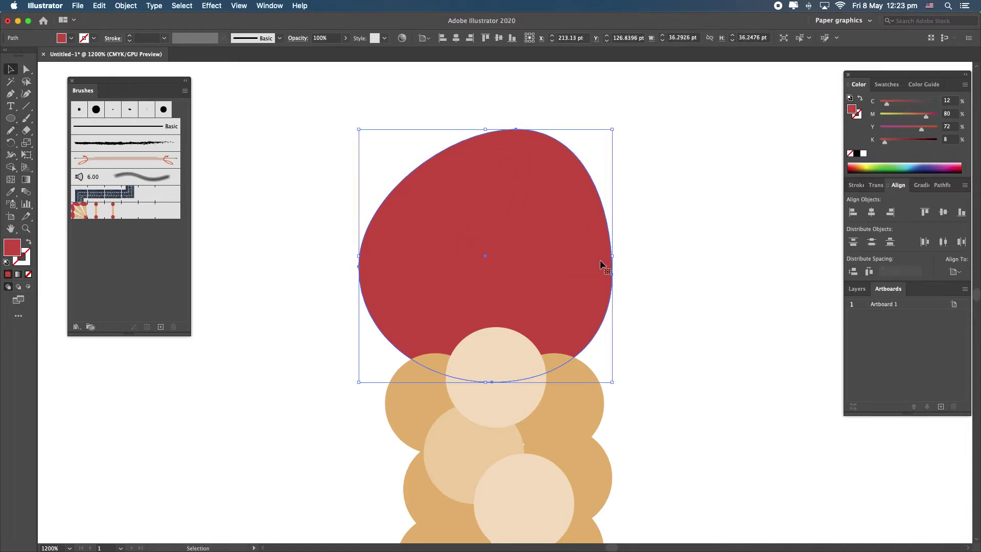
left_click(919, 85)
left_click(851, 102)
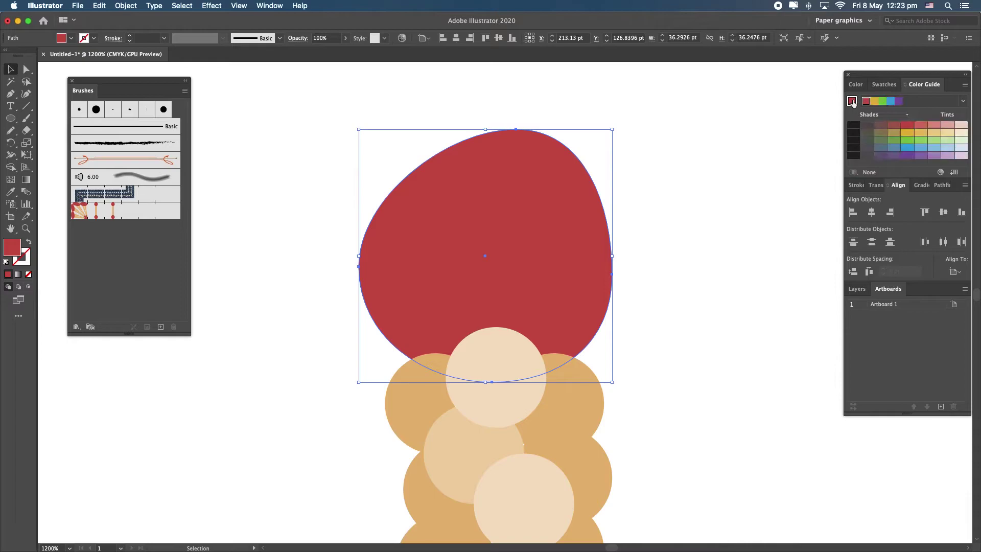
left_click_drag(657, 221, 513, 154)
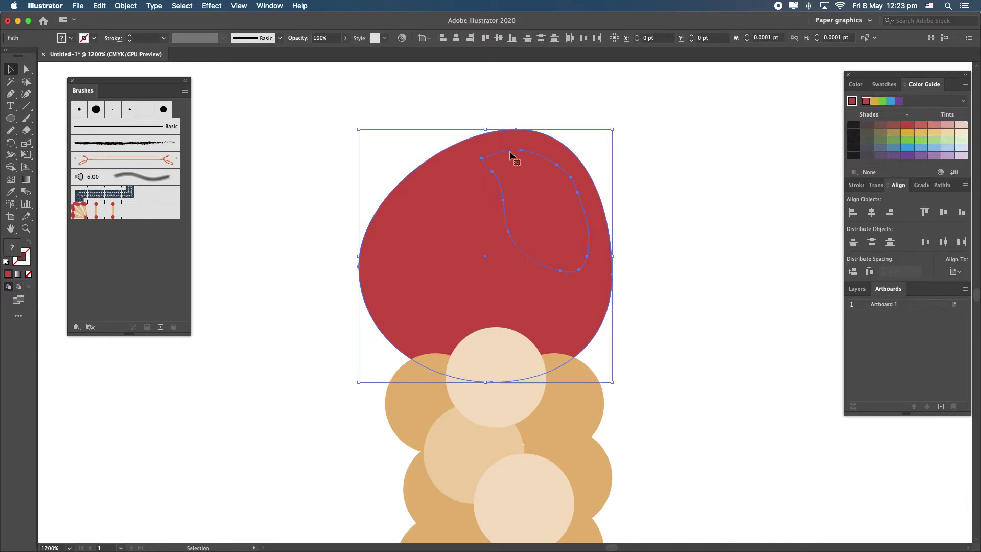
left_click(588, 193)
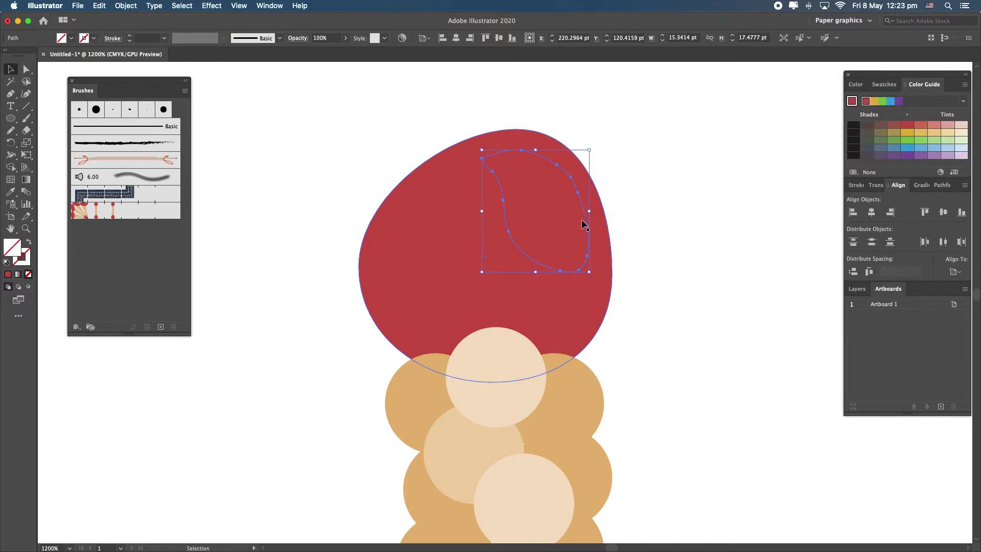
left_click(947, 126)
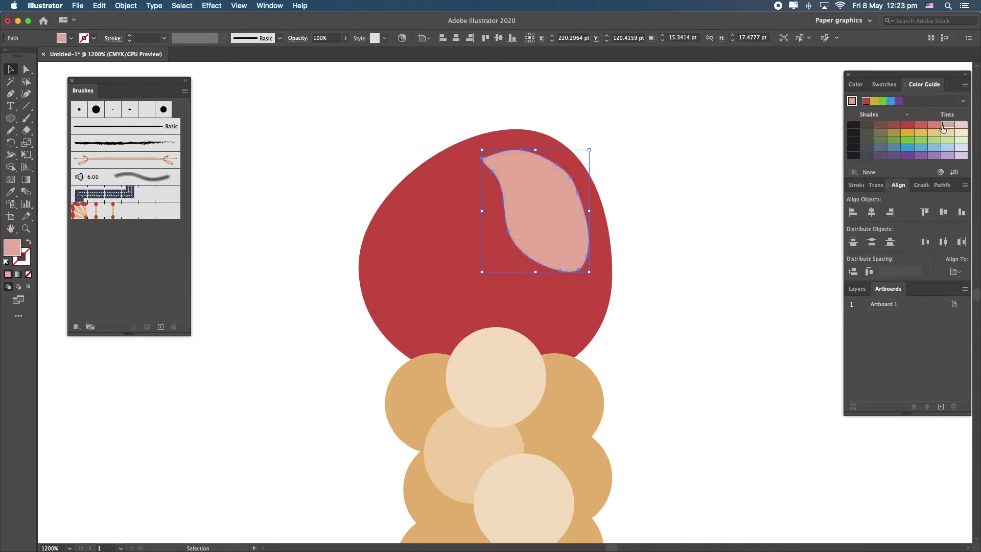
left_click(935, 126)
left_click(698, 193)
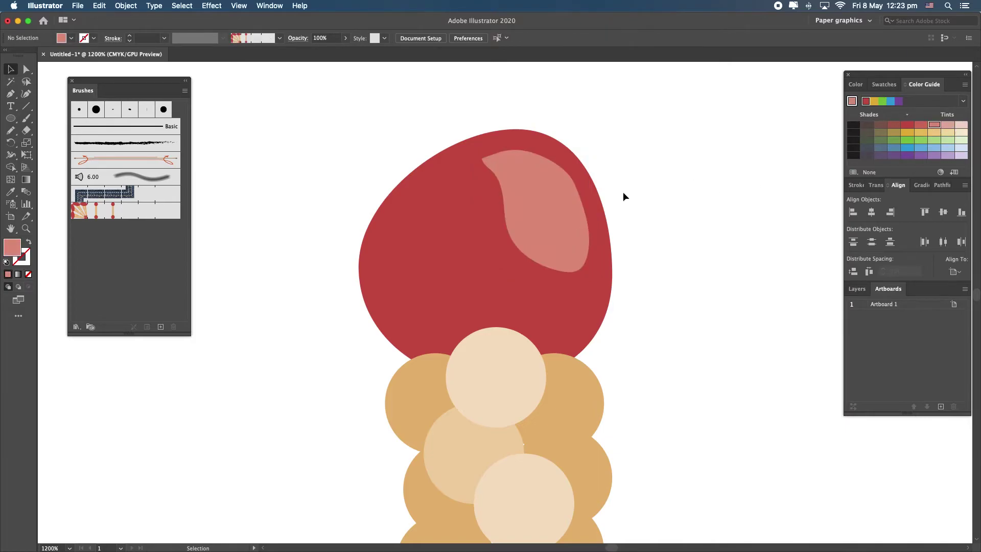
Step: Select the whole lipid figure and duplicate it 50 pt to the right
key("super+1")
scroll(623, 192, "up", 4)
scroll(623, 191, "down", 1)
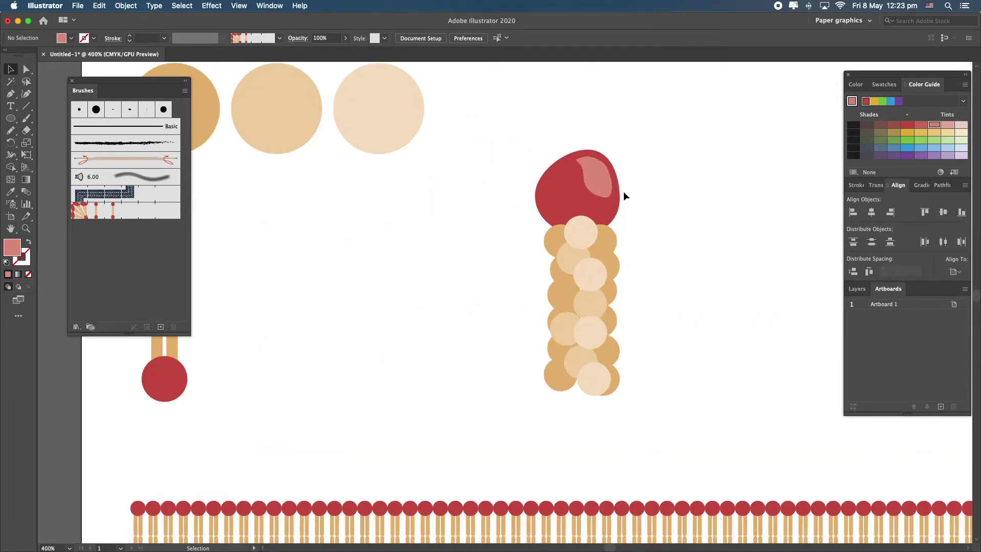
scroll(623, 191, "right", 2)
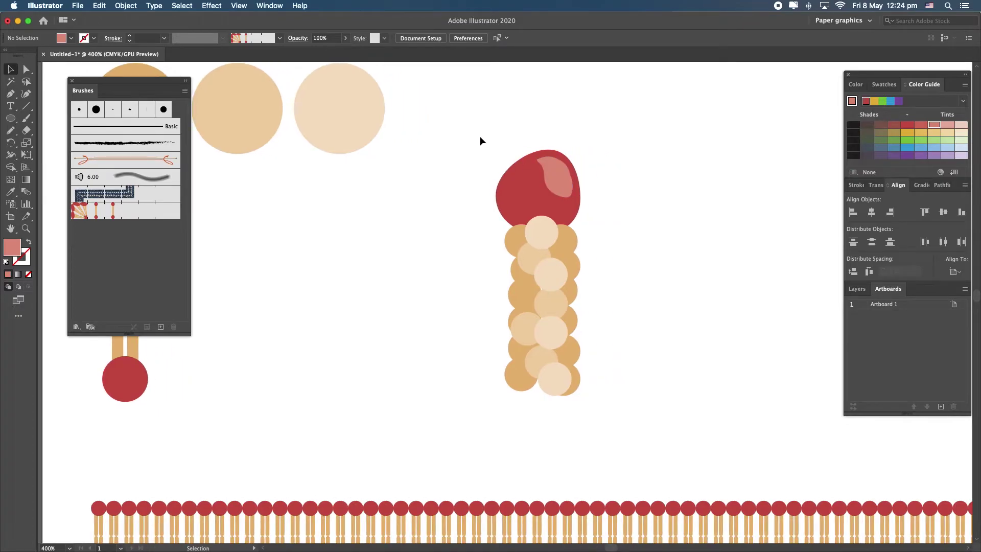
left_click_drag(479, 137, 617, 391)
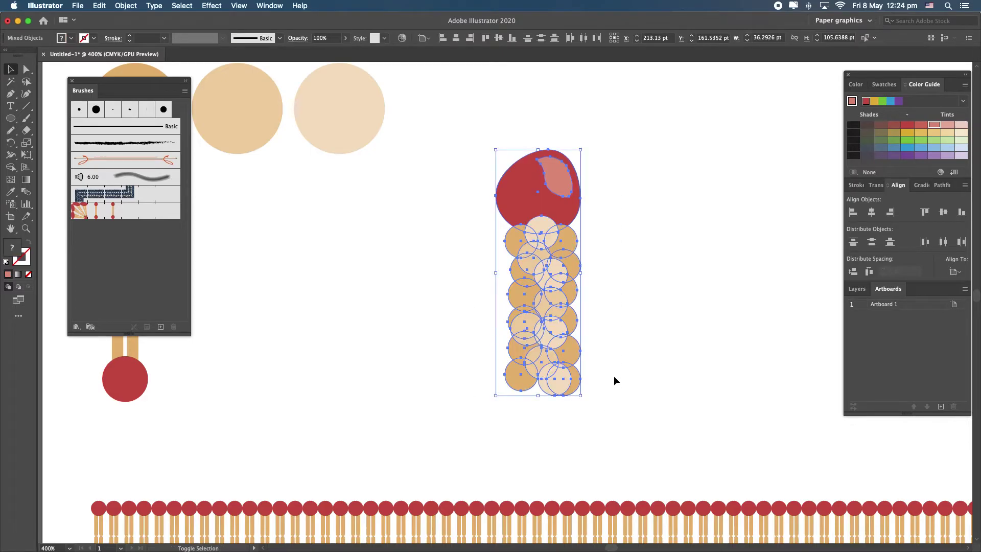
key("shift+alt+Right")
key("shift+alt+Right")
key("shift+alt+Right")
key("shift+alt+Right")
key("shift+alt+Right")
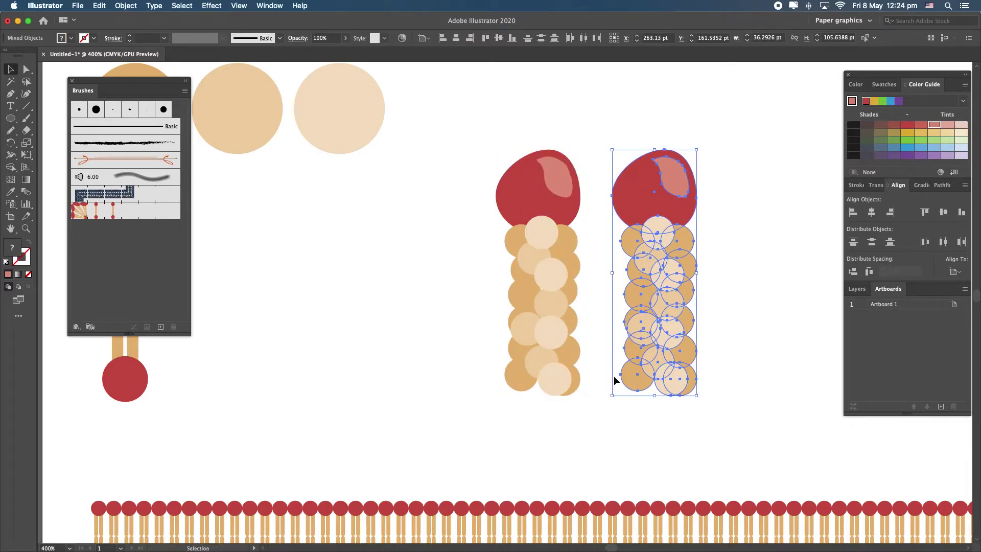
Step: Make a third copy of the figure another 50 pt further right
scroll(631, 370, "right", 5)
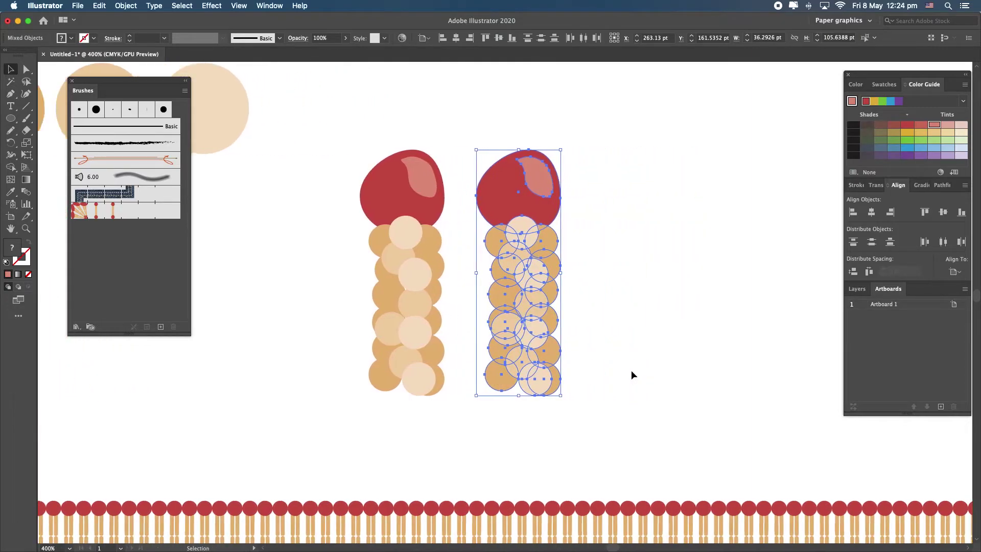
key("a")
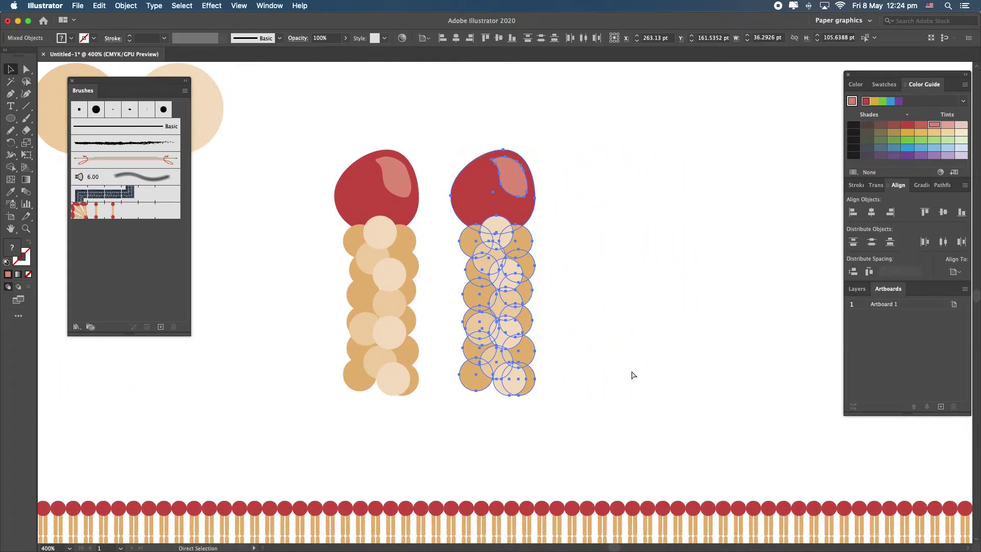
key("v")
key("super")
key("alt+Right")
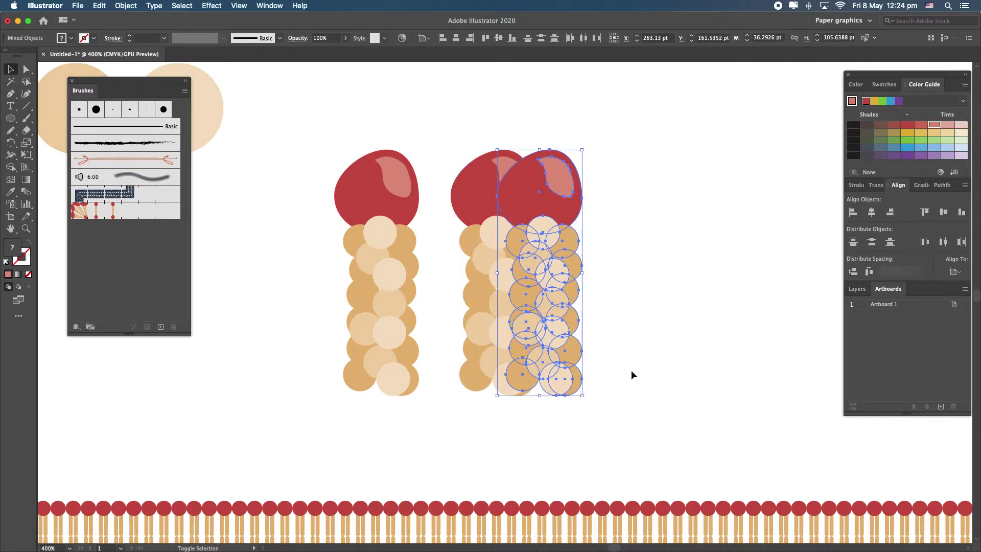
key("Right")
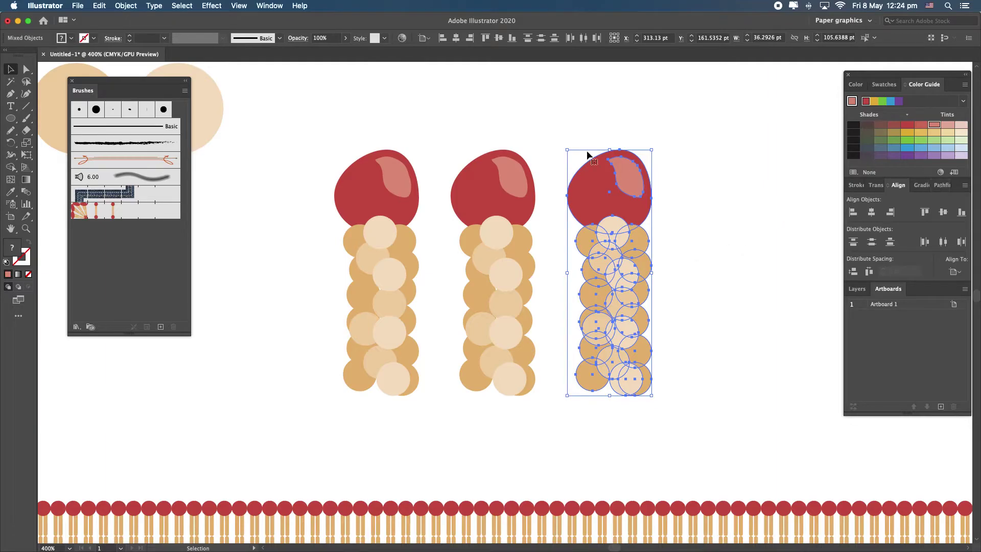
Step: Unite the rightmost lipid copy's head and tail into one pinkish-red shape using Pathfinder
left_click(269, 8)
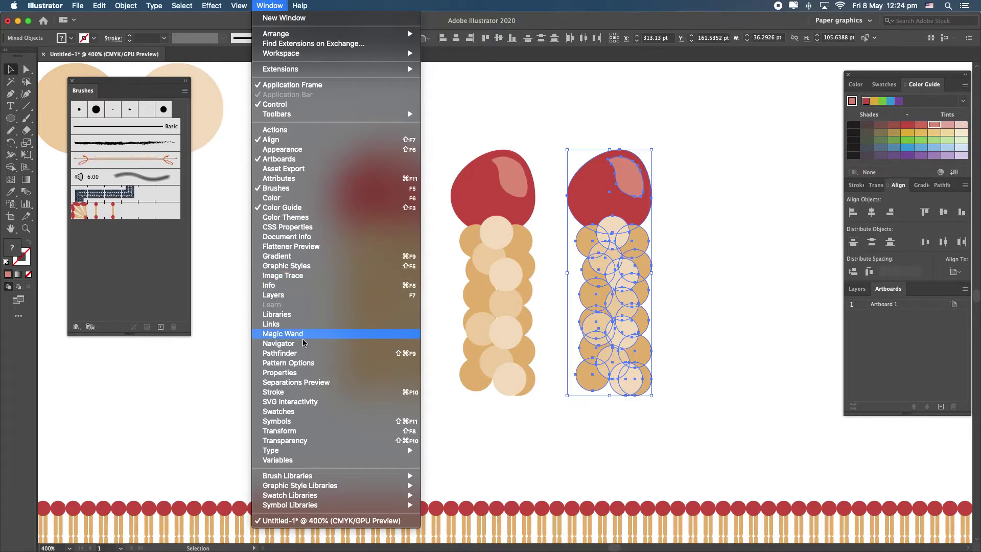
left_click(289, 354)
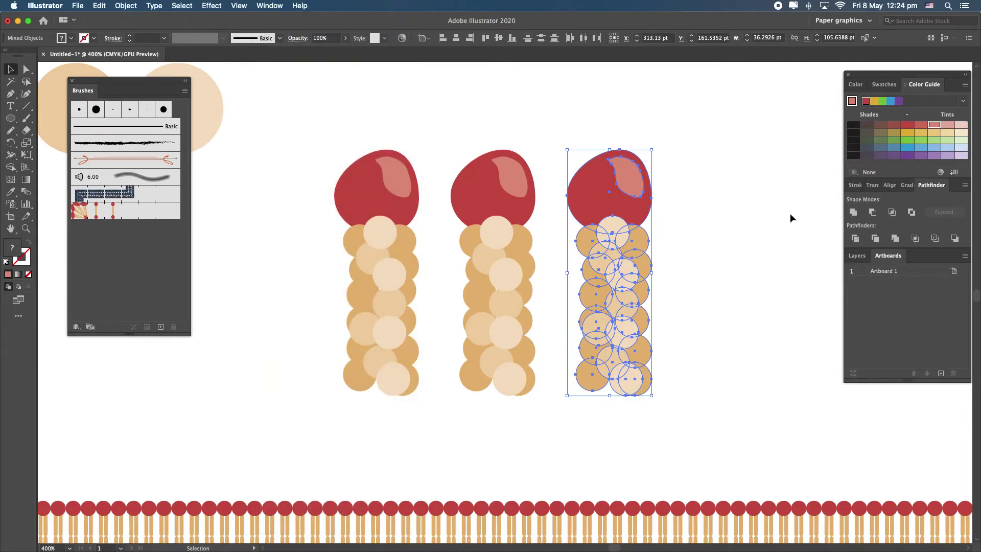
left_click(854, 212)
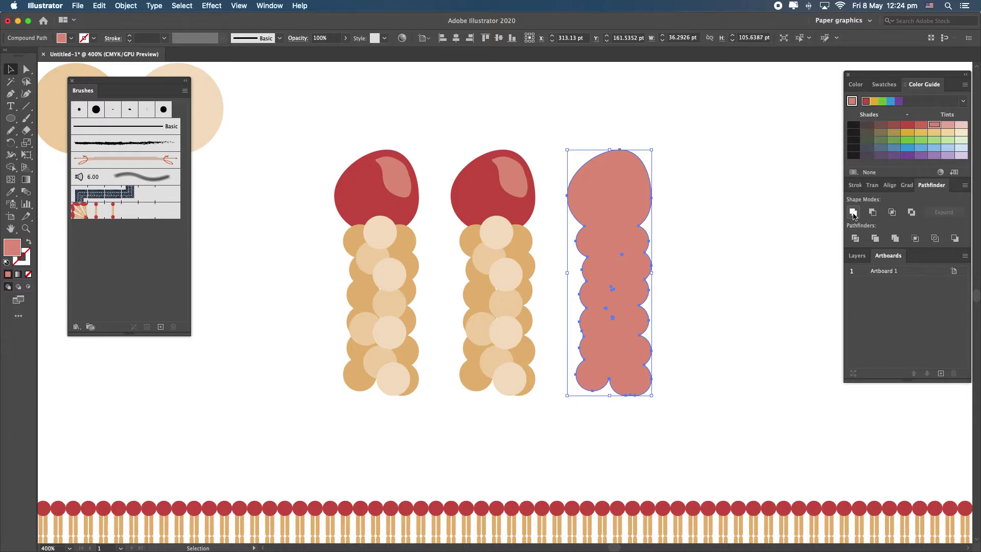
left_click(703, 278)
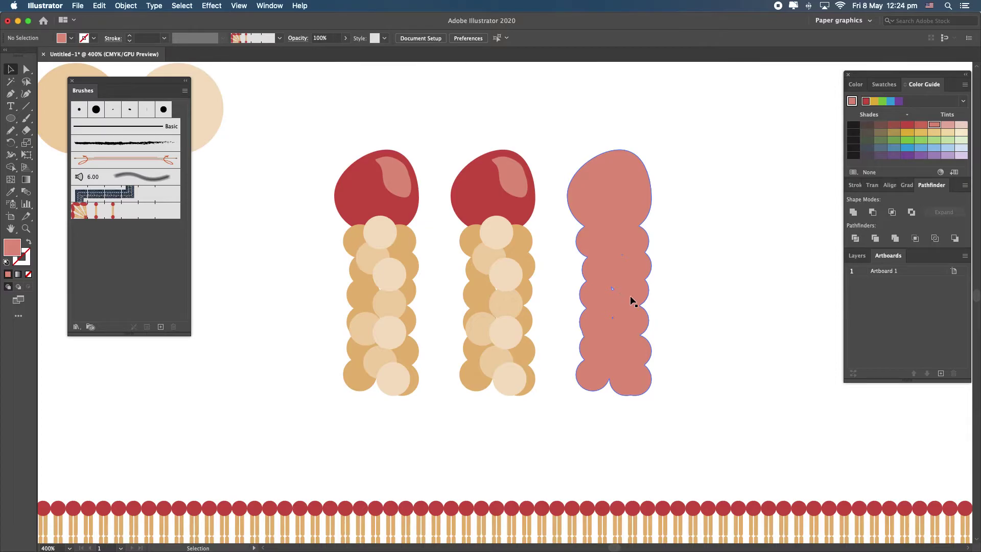
Step: Nudge the merged silhouette up and give it no fill with a black stroke
left_click(29, 275)
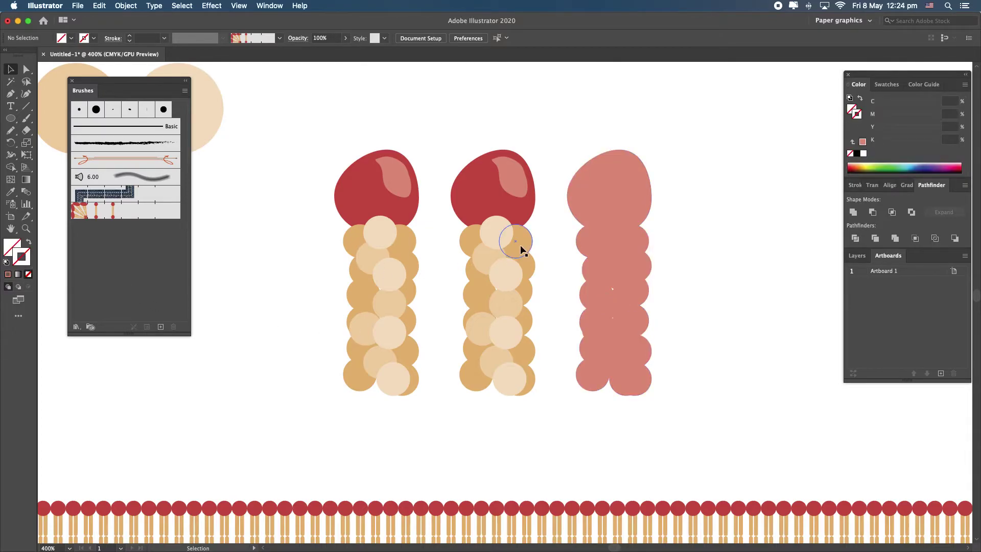
left_click(858, 155)
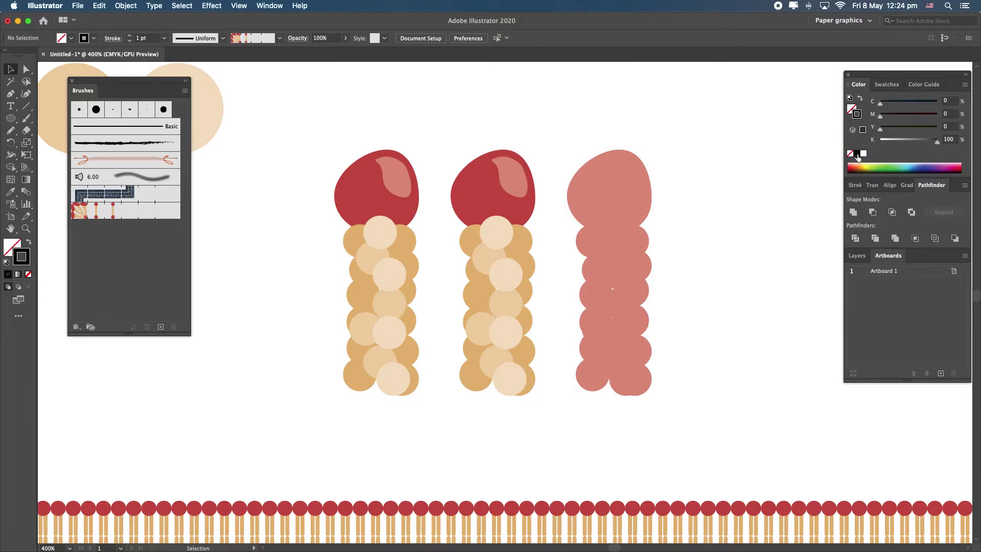
left_click(605, 226)
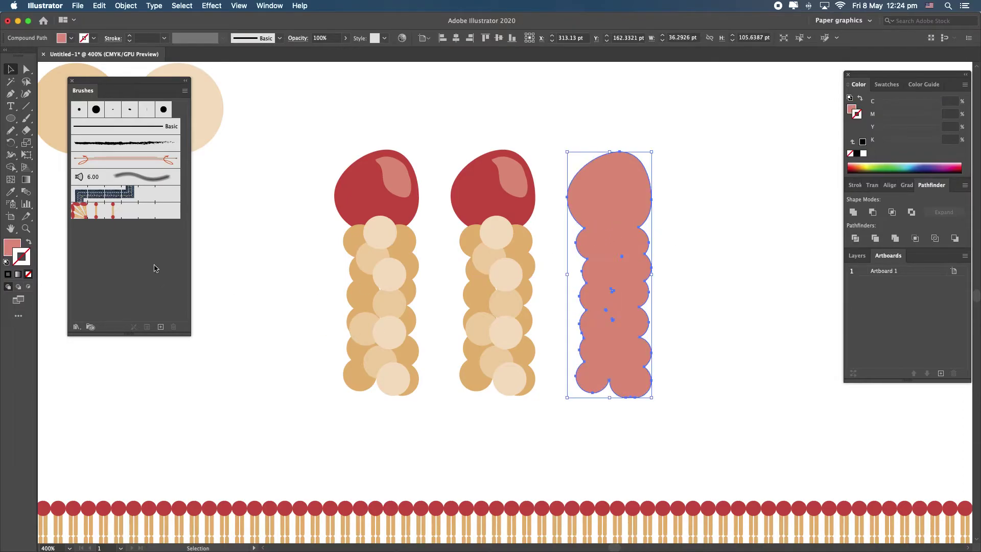
key("Up")
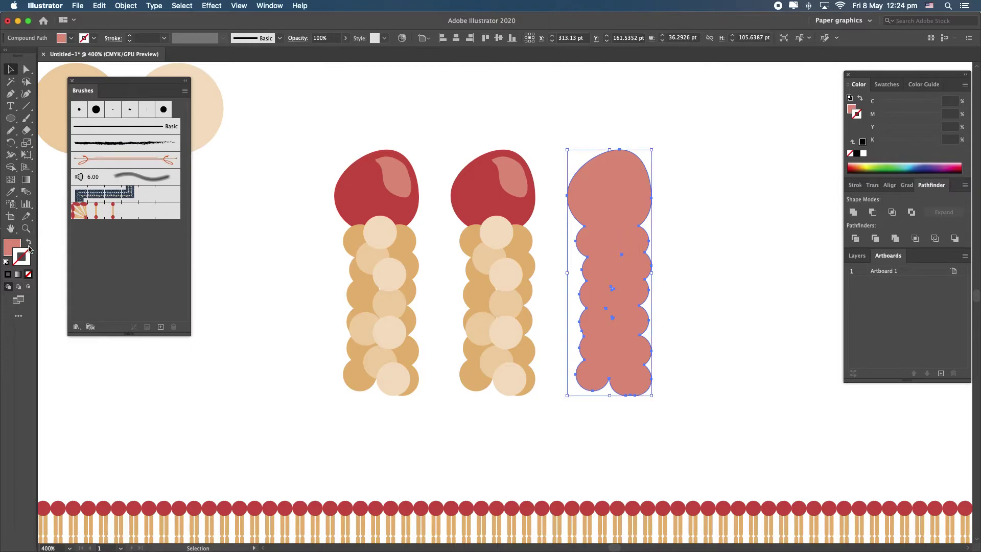
left_click(28, 274)
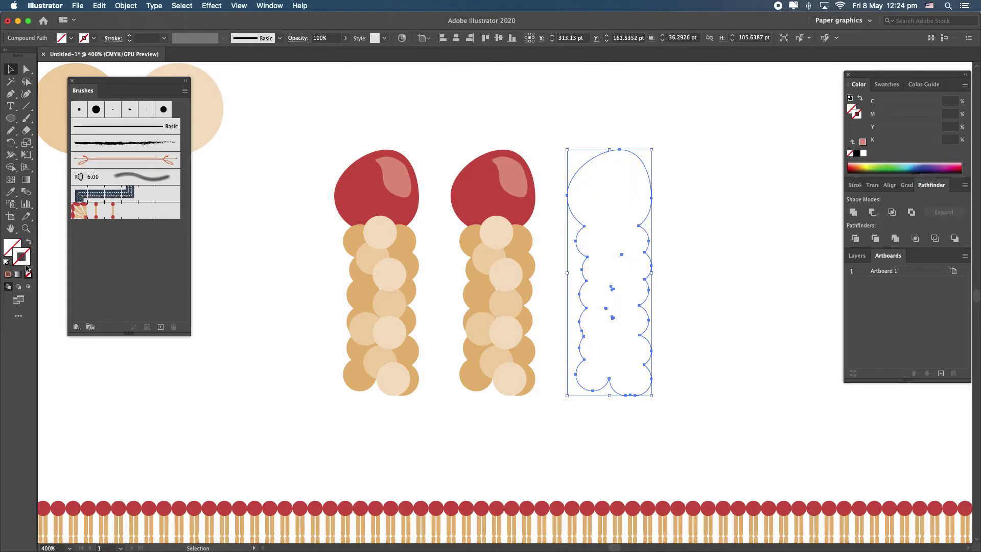
left_click(857, 155)
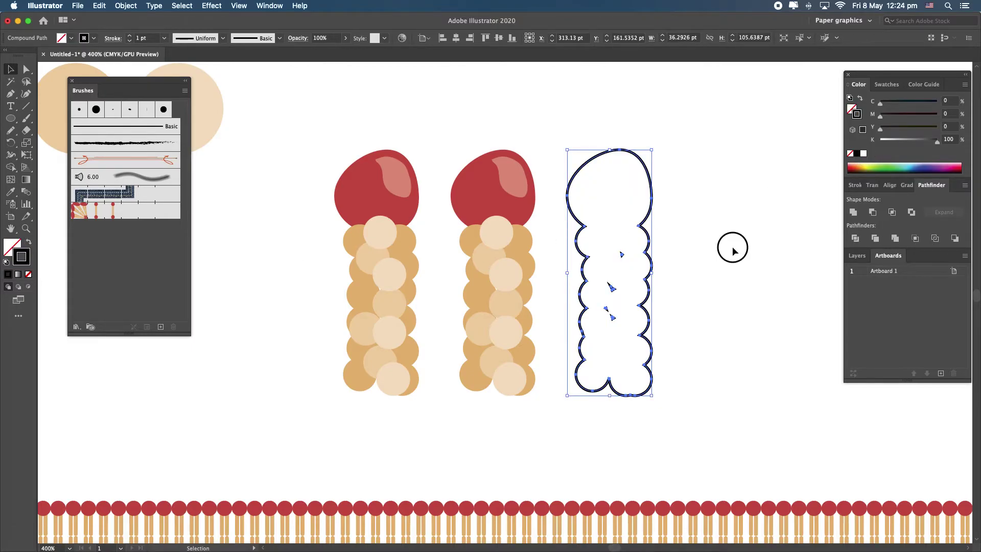
left_click(733, 250)
left_click(648, 317)
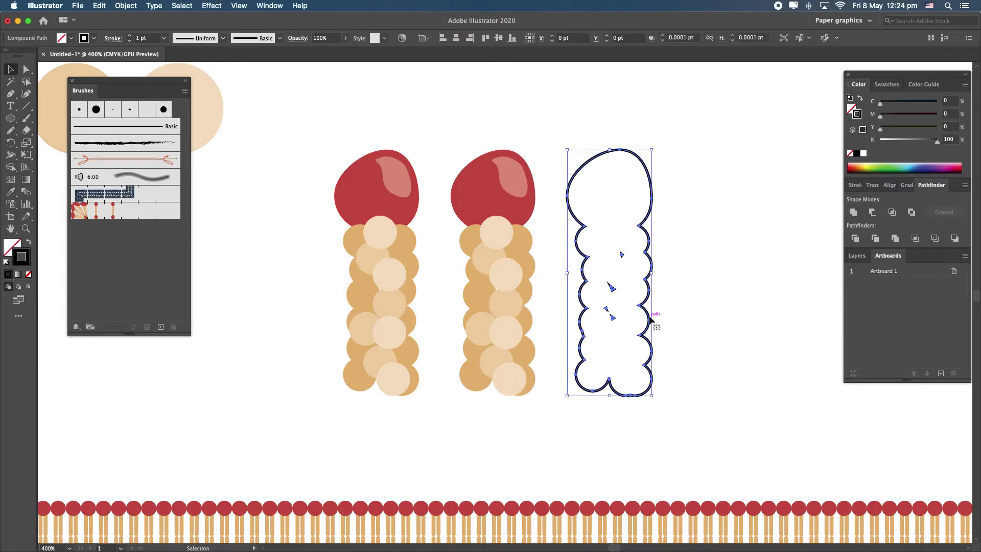
left_click(630, 301)
key("super+equal")
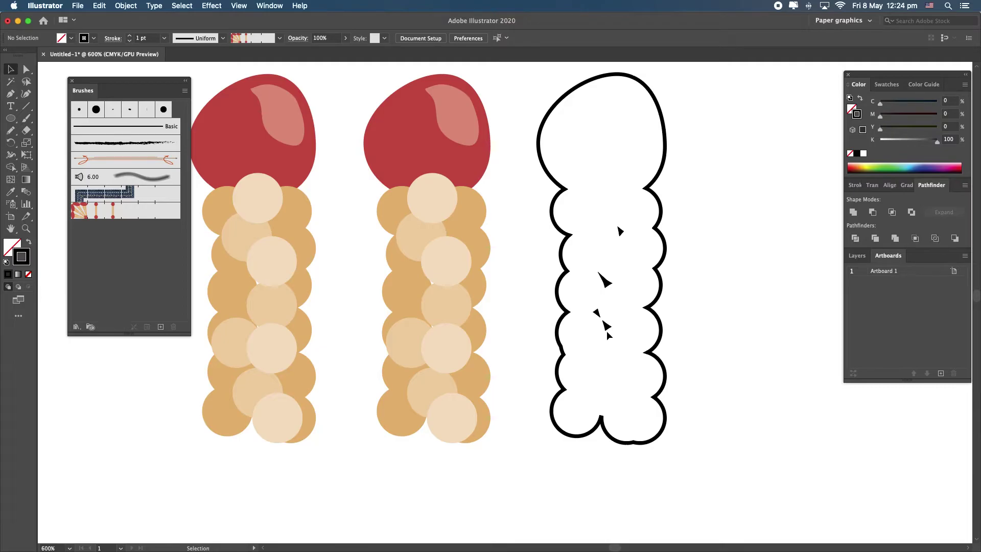
Step: Delete the stray interior fragments inside the outline and reselect the scalloped outline
left_click(26, 69)
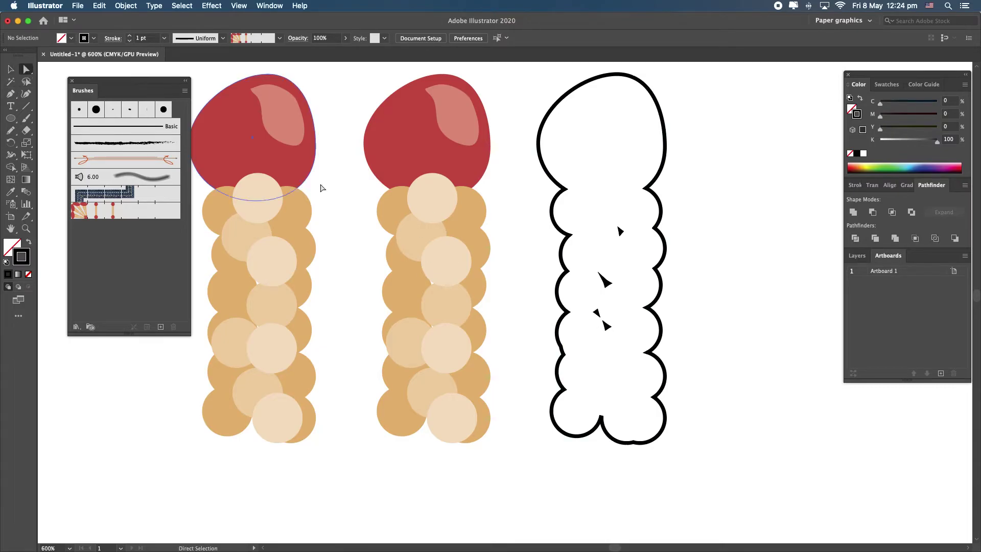
left_click_drag(592, 220, 632, 347)
key("Delete")
key("v")
left_click(661, 331)
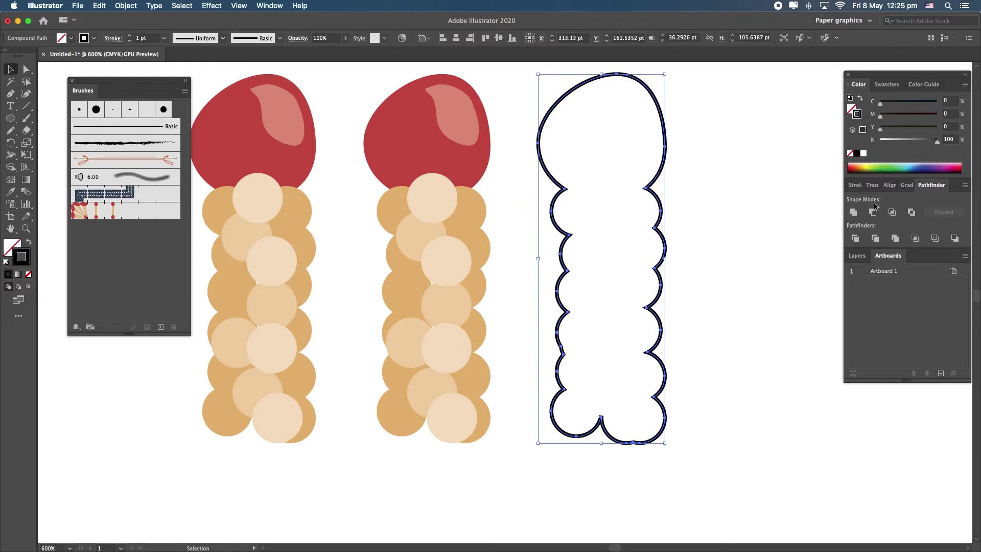
left_click(276, 8)
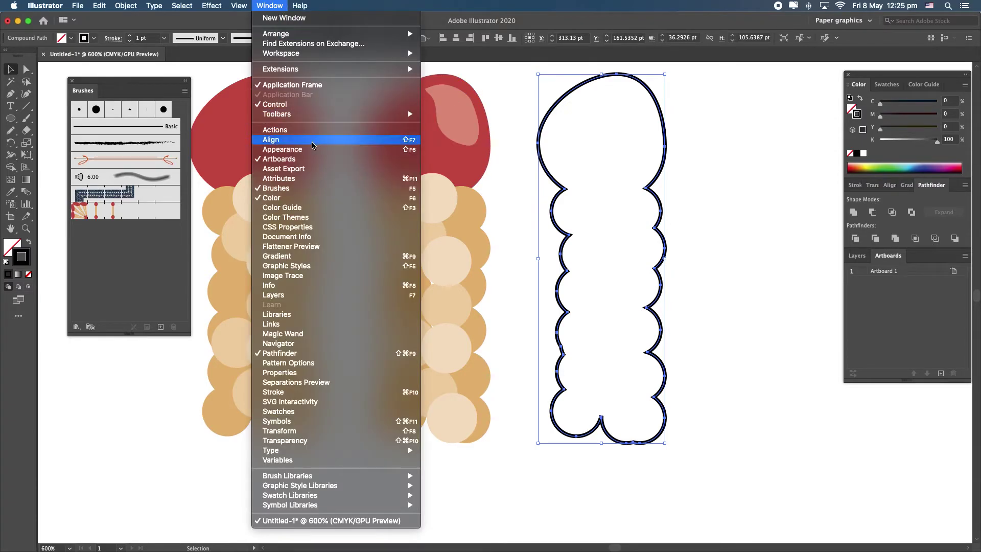
Step: Give the outline stroke Round Cap and Round Join
left_click(306, 392)
left_click(898, 215)
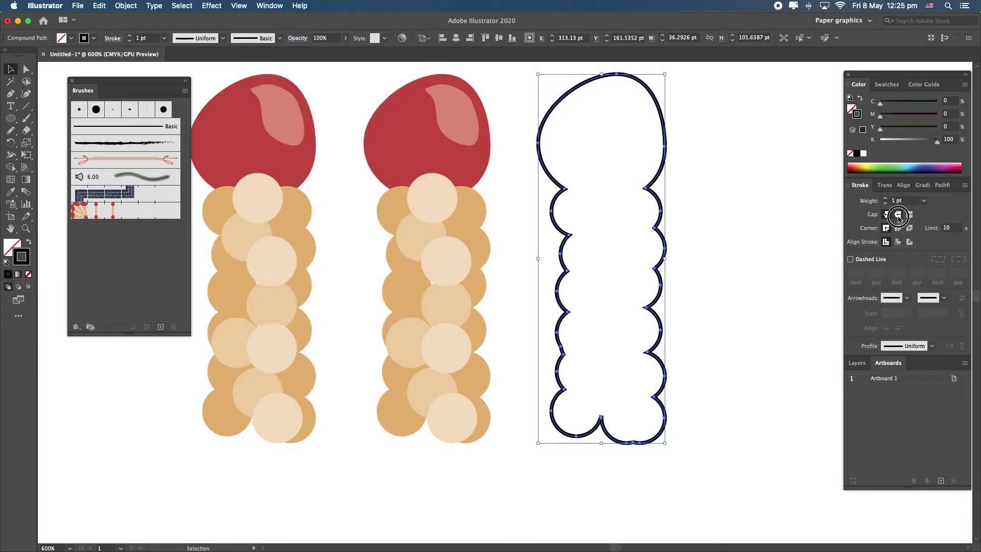
left_click(898, 228)
left_click(772, 263)
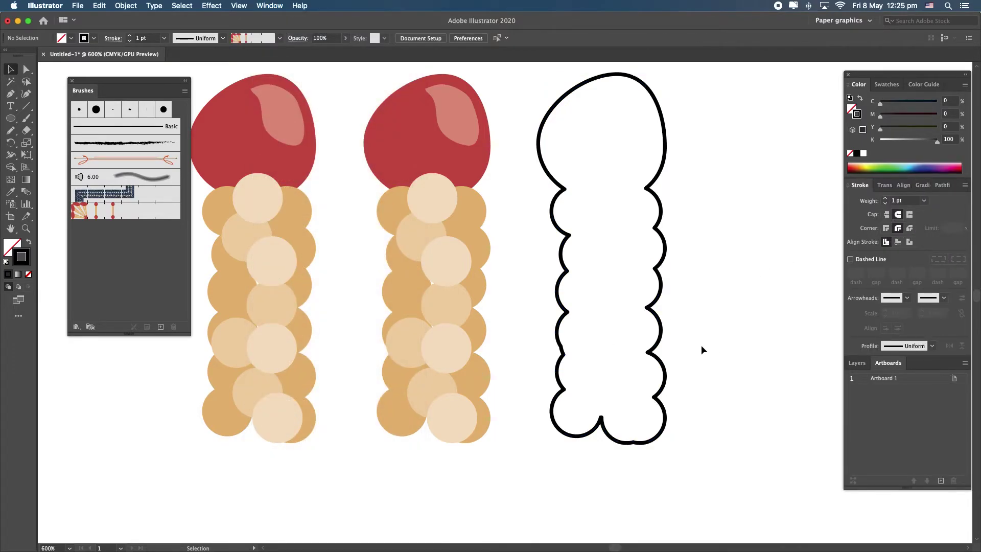
Step: Shift-nudge the outline left onto the second figure and thin its stroke to 0.25 pt
left_click(661, 400)
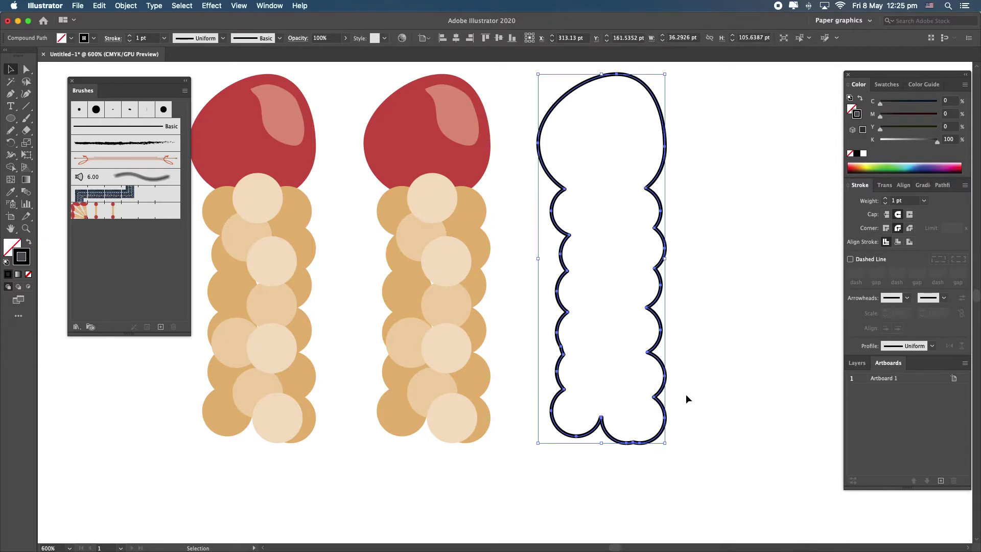
key("shift")
key("shift+Left")
key("shift+Left")
key("shift+Left")
key("shift+Left")
key("shift+Left")
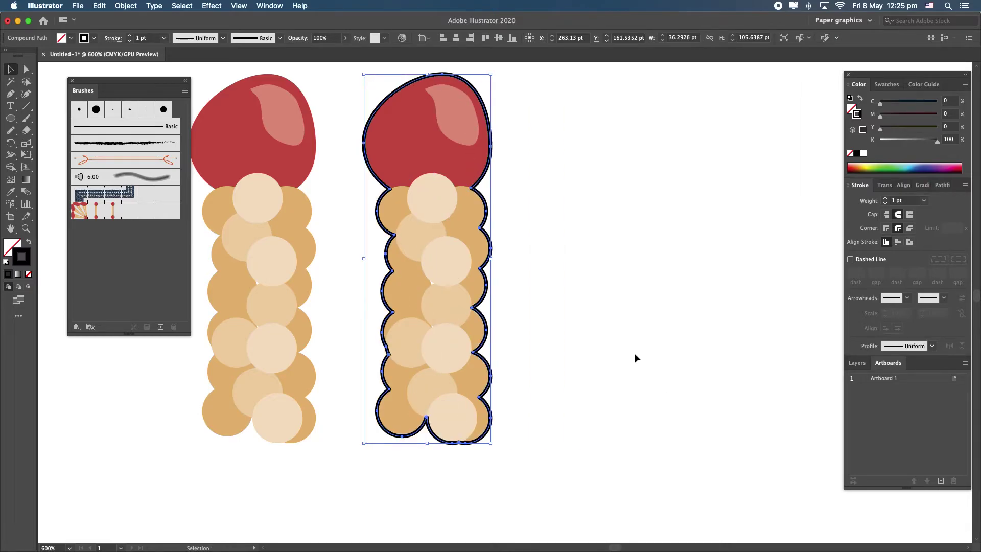
left_click(887, 206)
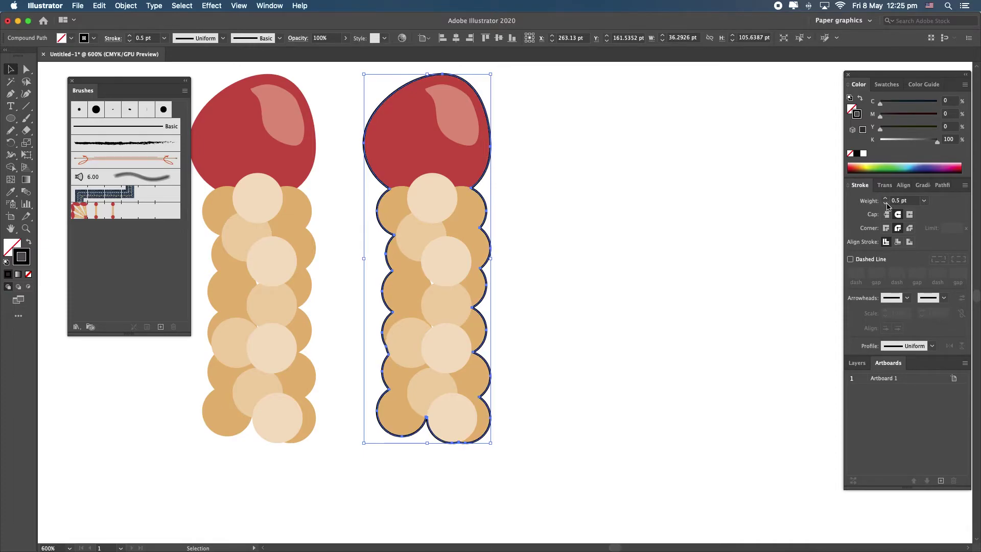
left_click(732, 223)
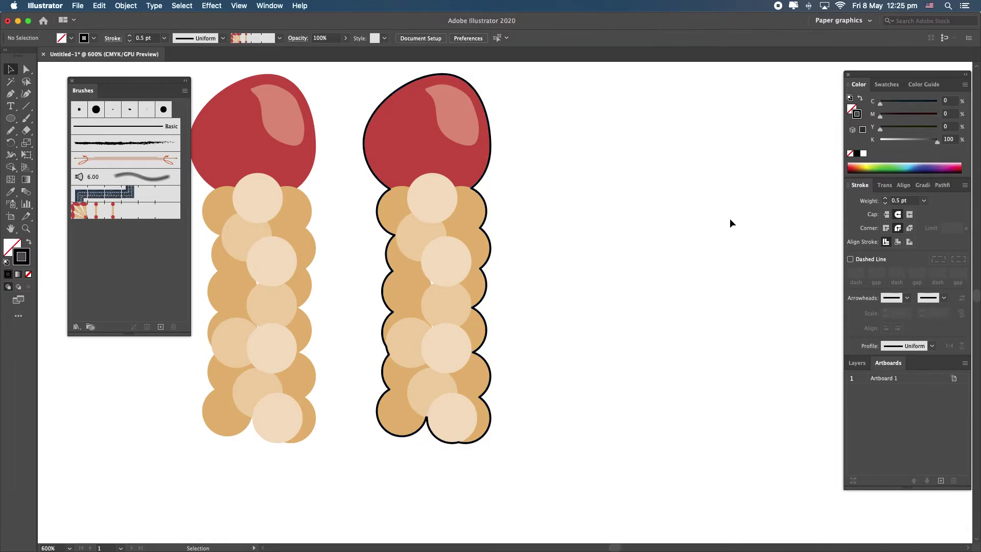
left_click(486, 278)
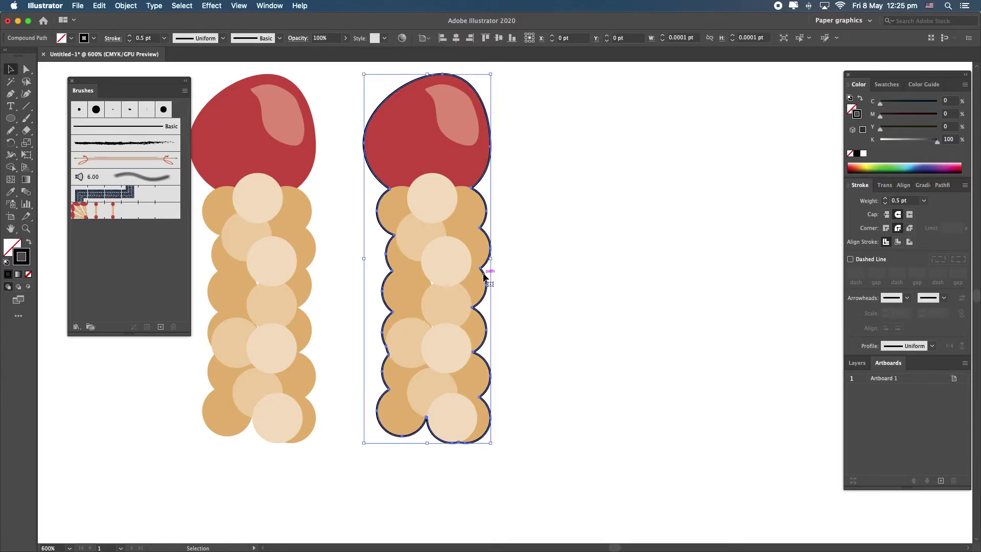
left_click(886, 204)
left_click(553, 286)
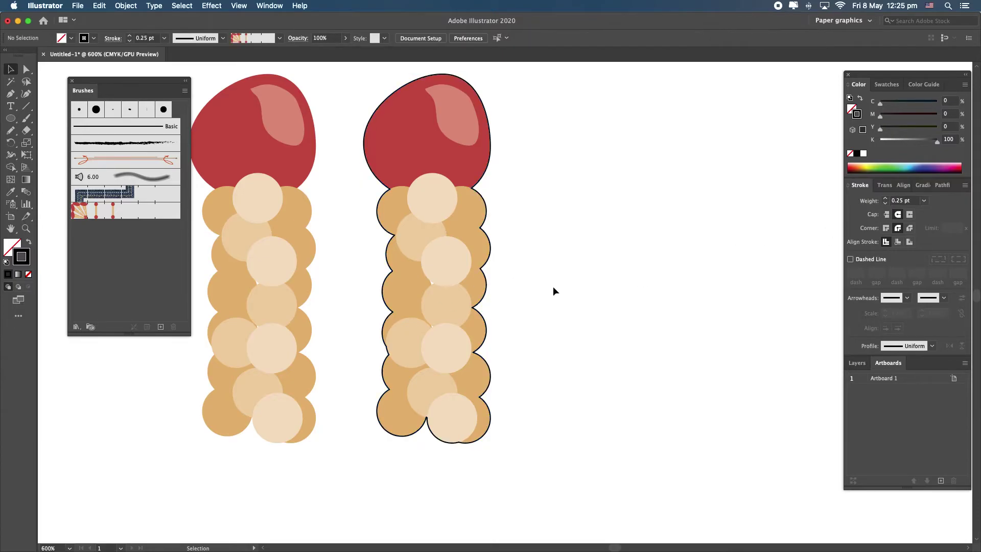
scroll(548, 286, "down", 5)
scroll(547, 286, "down", 1)
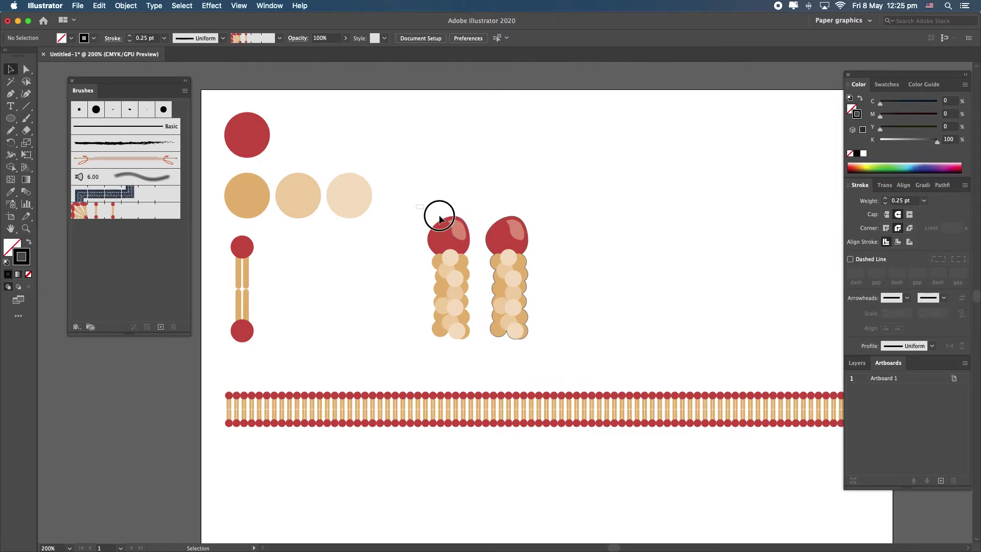
Step: Duplicate both lipid figures downward with an Alt-nudge
left_click_drag(416, 207, 539, 199)
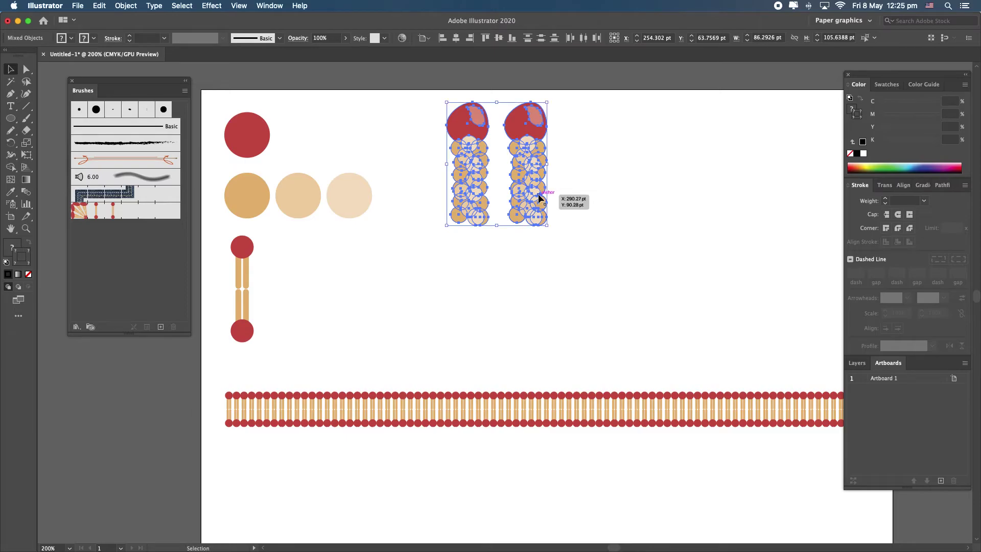
key("super")
key("shift+Down")
key("shift+Down")
key("shift+Down")
key("shift+Down")
key("shift+Down")
key("shift+Down")
key("shift+Down")
key("shift+Down")
key("shift+Down")
key("shift+Down")
key("shift+Down")
key("shift+Down")
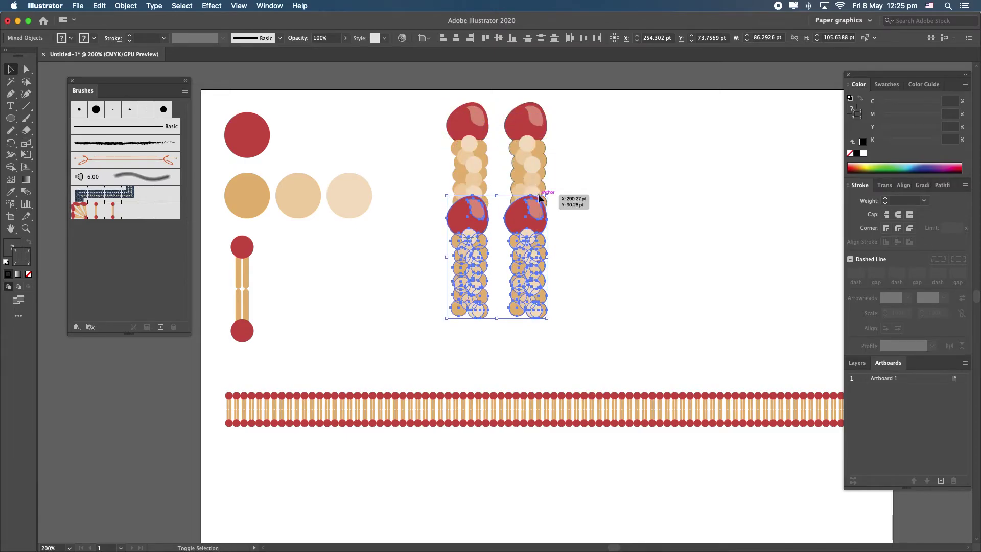
key("shift+Up")
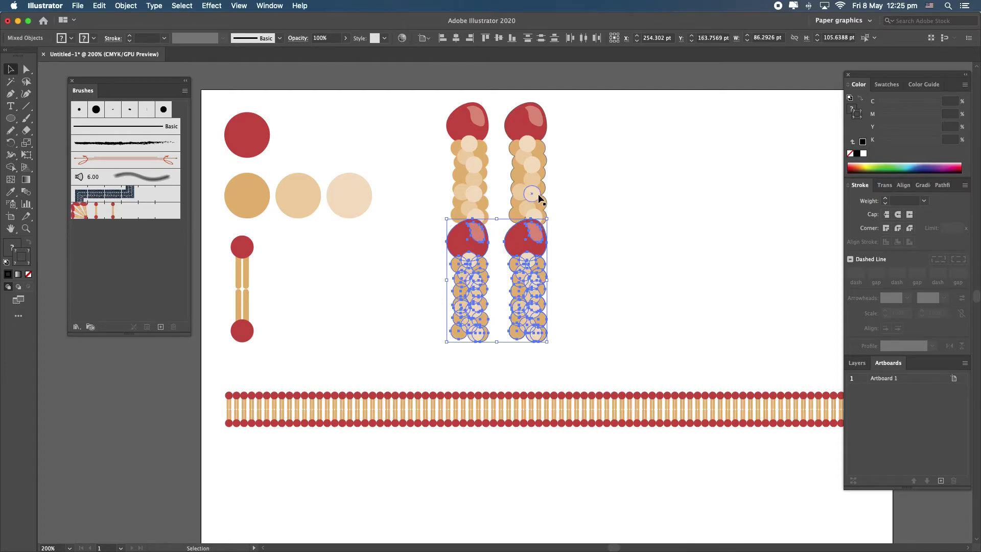
scroll(540, 199, "left", 1)
Step: Nudge the flipped lower-right copy into line beneath its figure
left_click(562, 269)
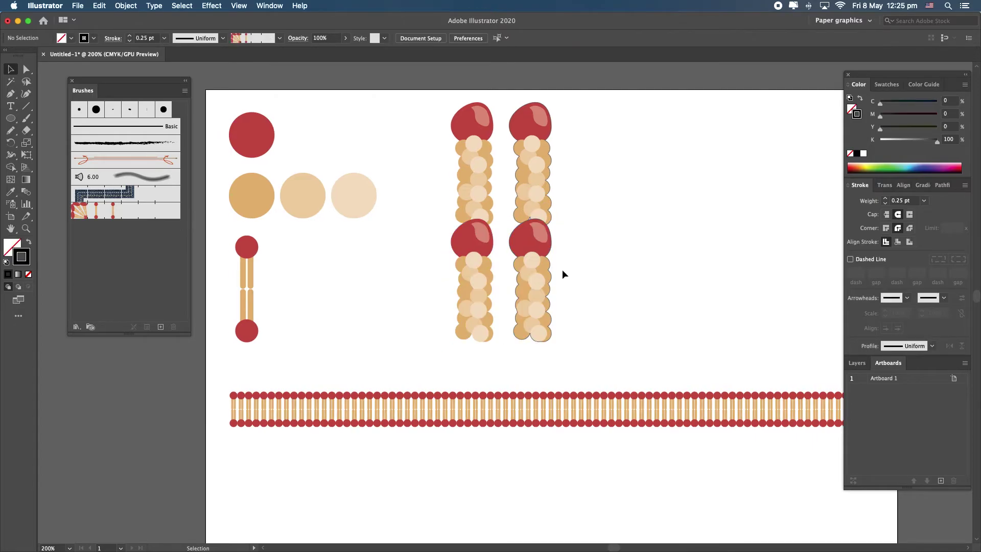
left_click(534, 285)
left_click_drag(561, 353, 521, 335)
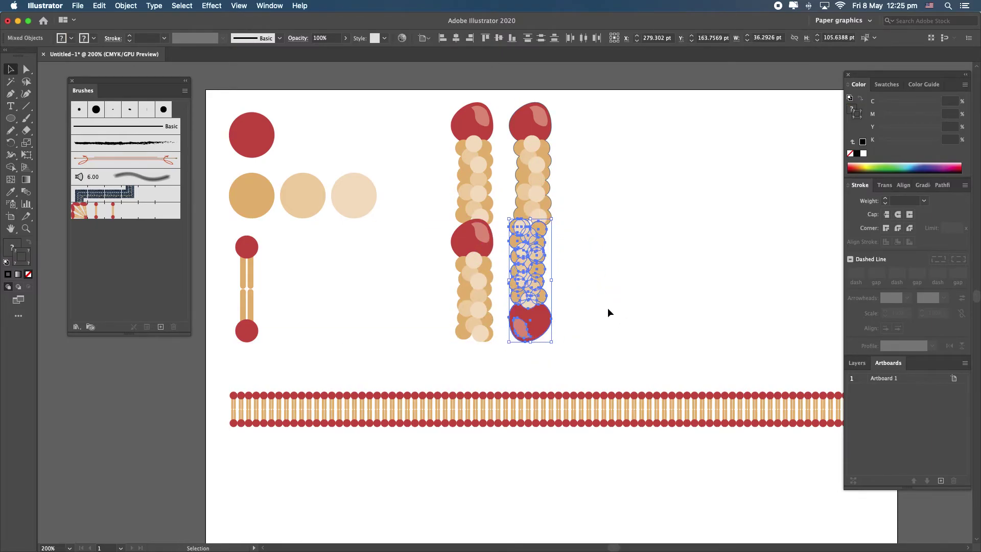
key("Right")
key("Right")
key("Right")
key("Right")
key("Right")
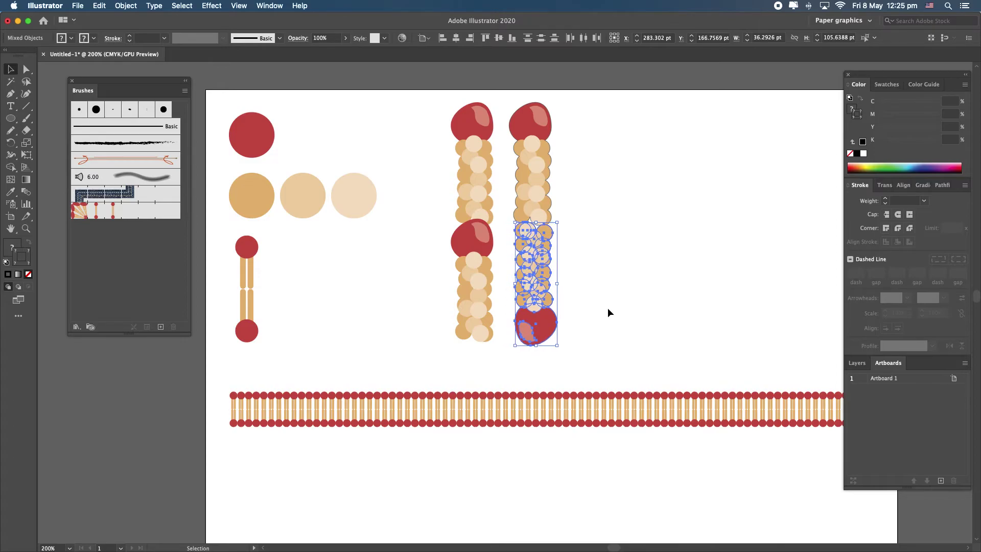
key("Up")
key("Up")
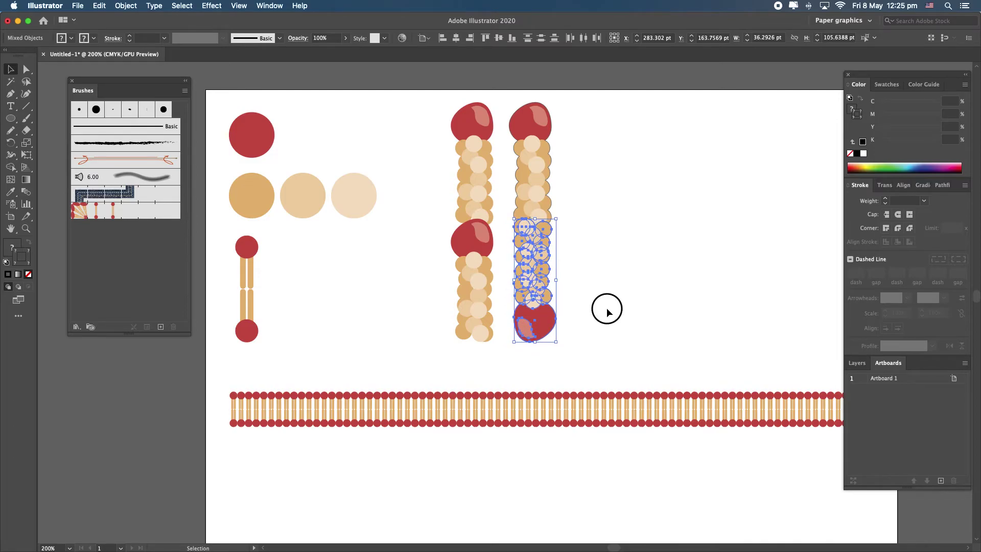
left_click(608, 309)
Step: Rotate the bottom head's highlight and move it to the head's upper right
scroll(519, 331, "up", 3)
left_click(525, 329)
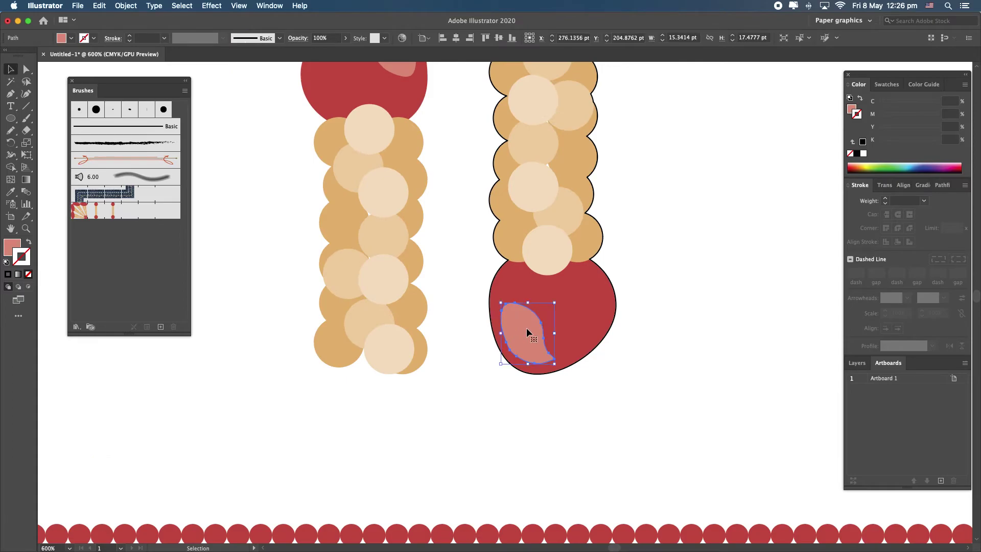
left_click_drag(555, 296, 550, 289)
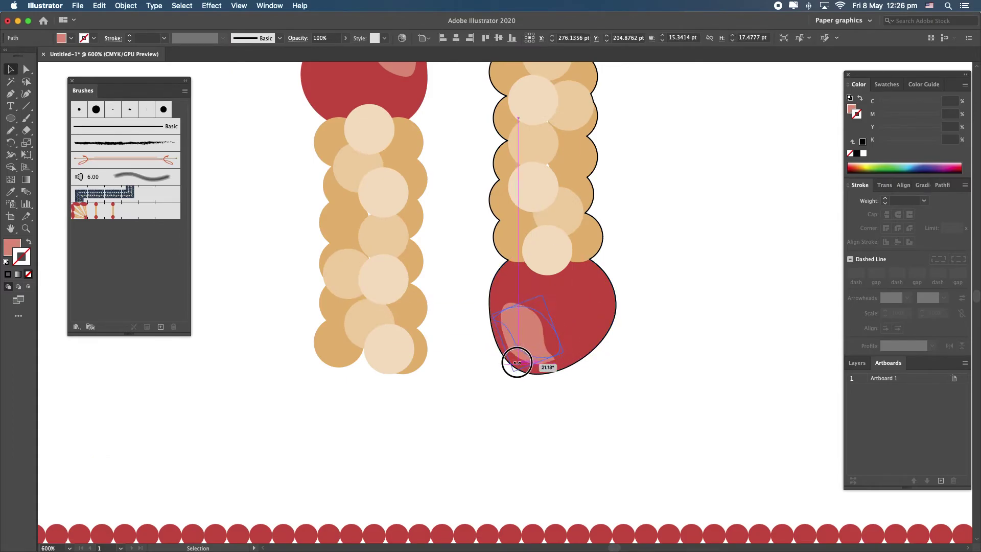
left_click_drag(523, 360, 580, 309)
left_click(664, 313)
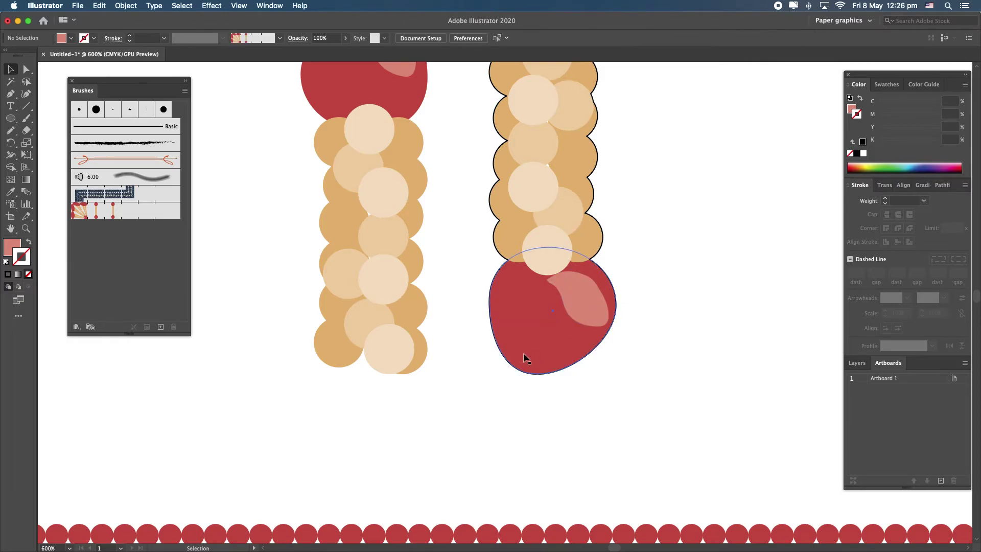
scroll(522, 358, "down", 2)
Step: Rotate the lower-left copy 180° and nudge it into place
left_click_drag(479, 391, 406, 210)
left_click_drag(474, 173, 443, 361)
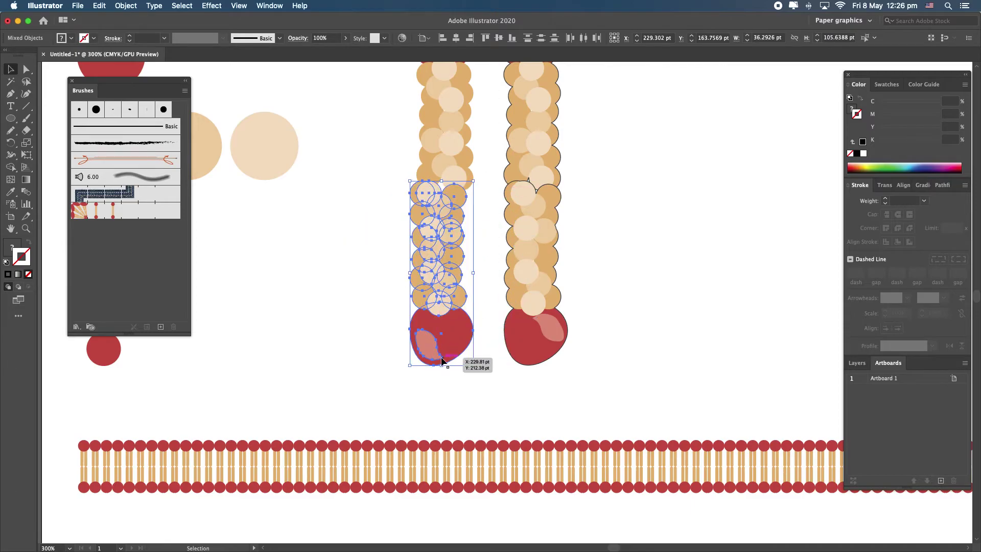
key("Right")
key("Right")
key("Right")
key("Right")
key("Down")
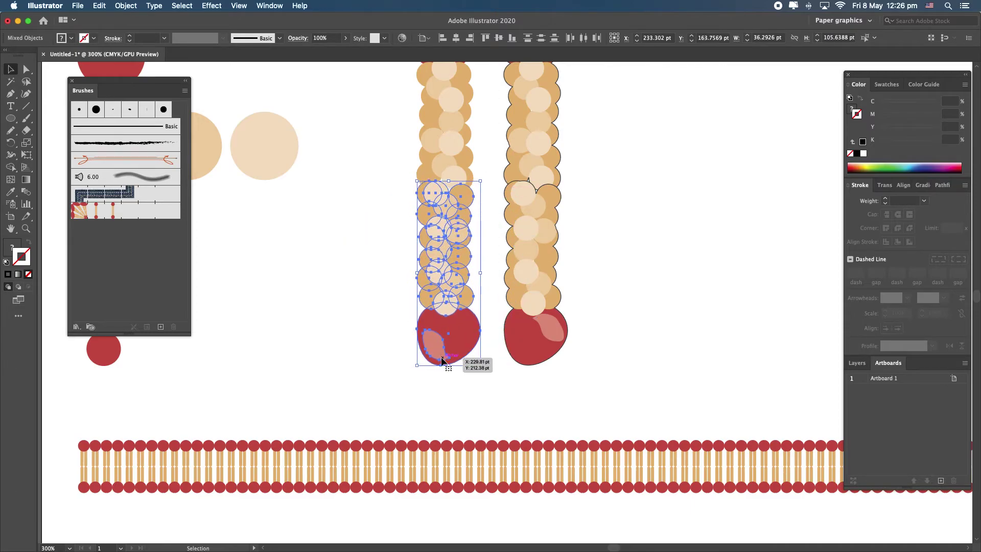
left_click(620, 361)
Step: Save the left double-headed column as Pattern Brush 2 with sliced corner tiles
key("super+minus")
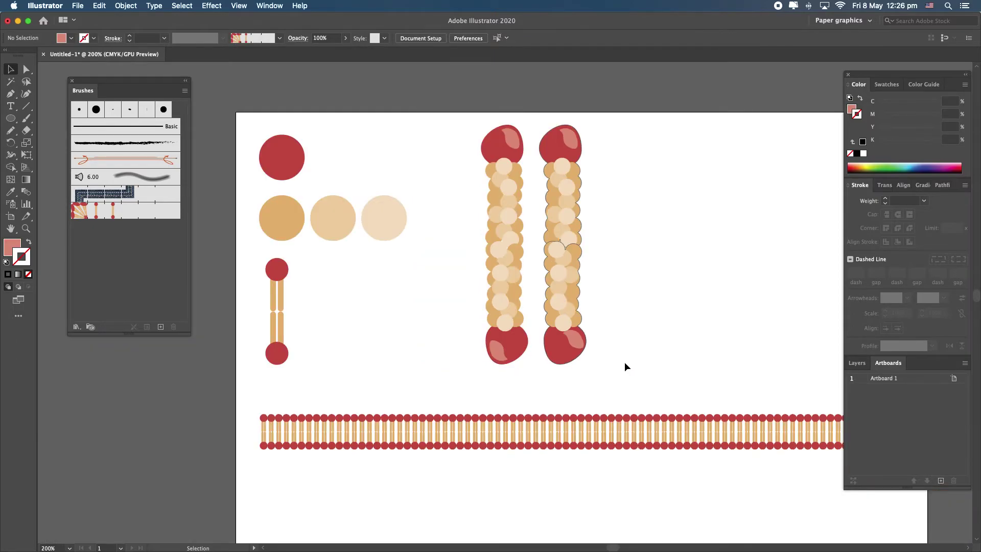
left_click_drag(516, 134, 531, 372)
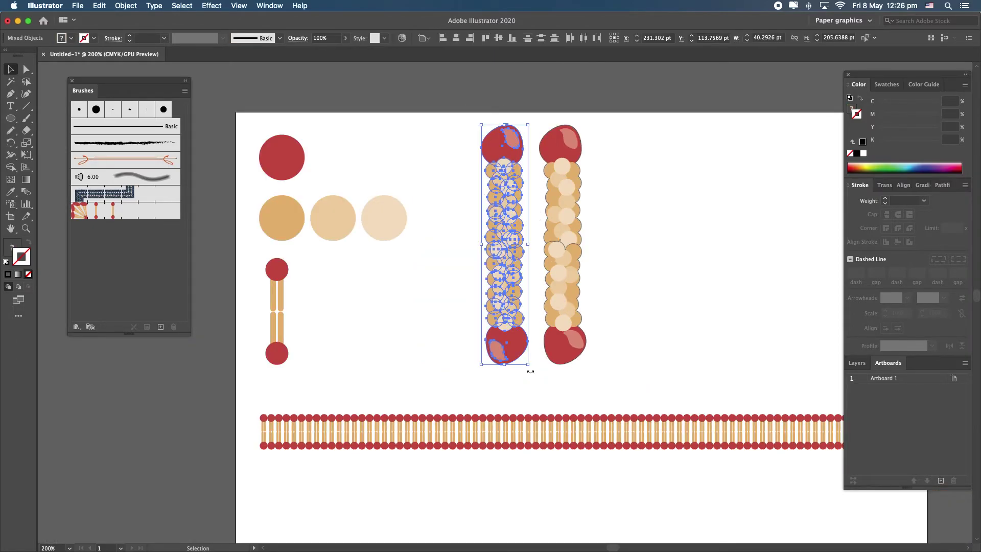
left_click(161, 329)
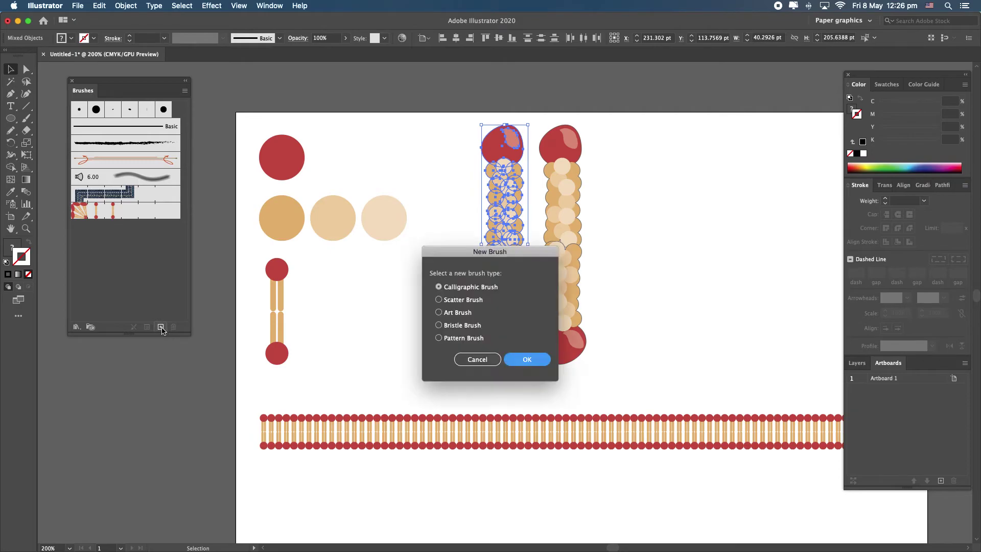
left_click(463, 338)
left_click(531, 359)
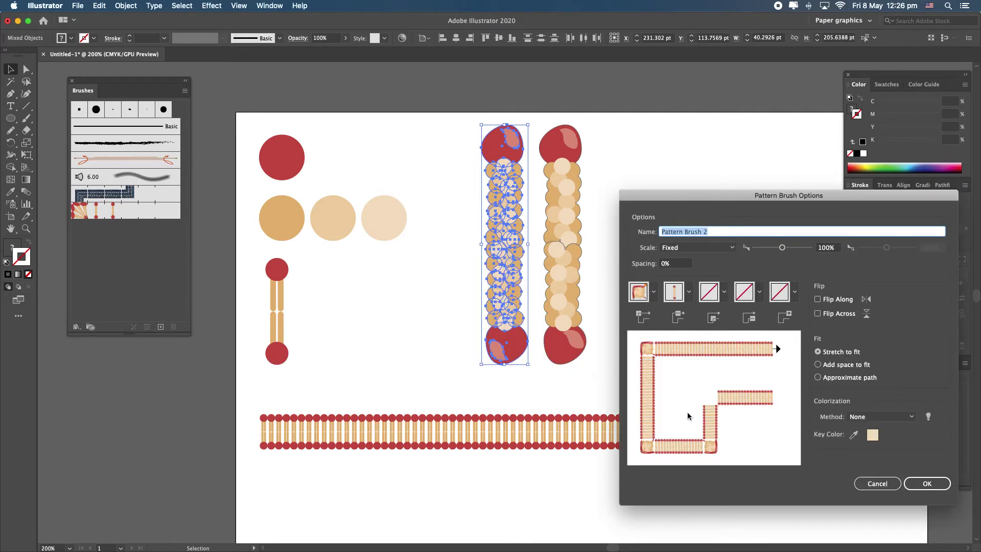
left_click(654, 293)
left_click(602, 395)
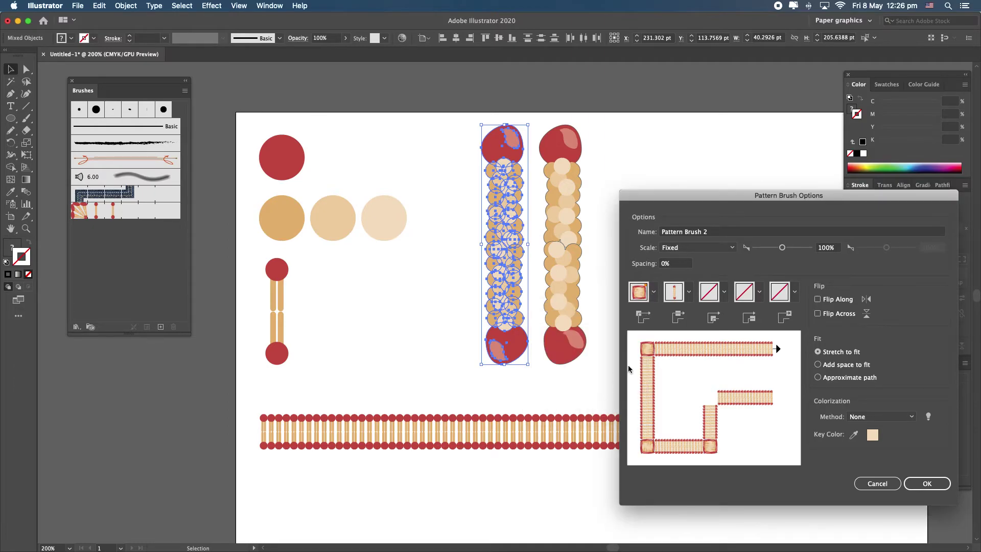
left_click(654, 298)
left_click(604, 360)
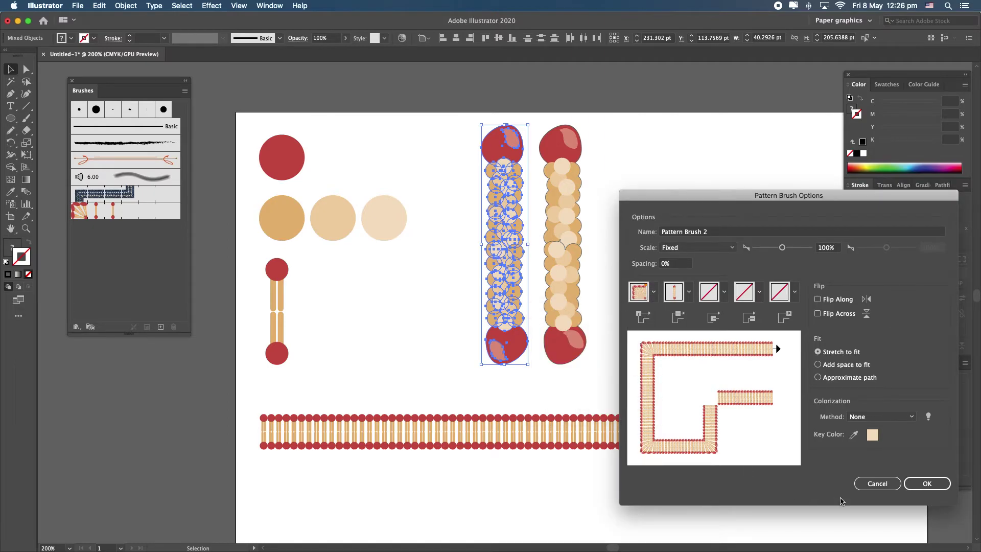
left_click(927, 483)
Step: Save the right column as Pattern Brush 3 with Auto-Between outer corners
mouse_move(613, 373)
left_mouse_down()
mouse_move(569, 357)
mouse_move(537, 121)
left_mouse_up()
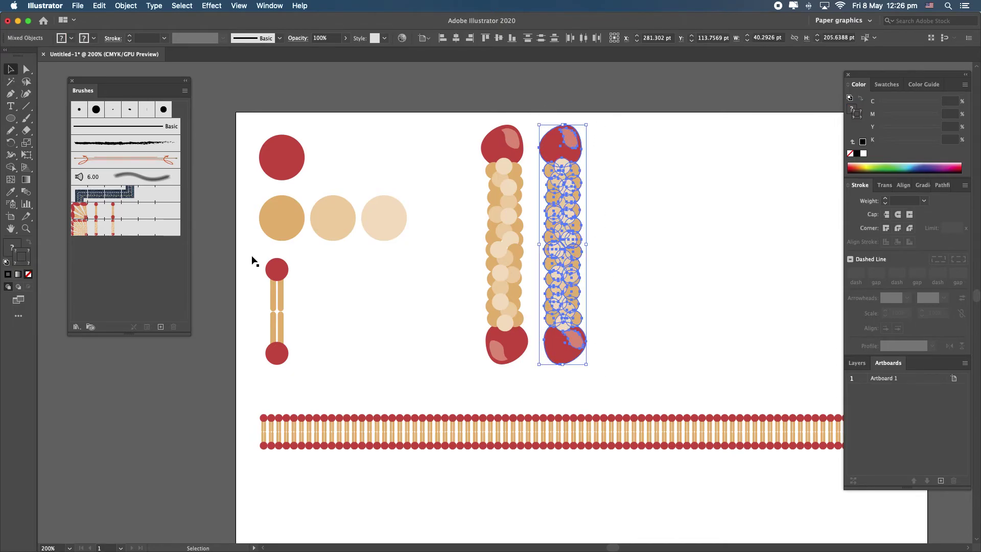
left_click(161, 327)
left_click(441, 339)
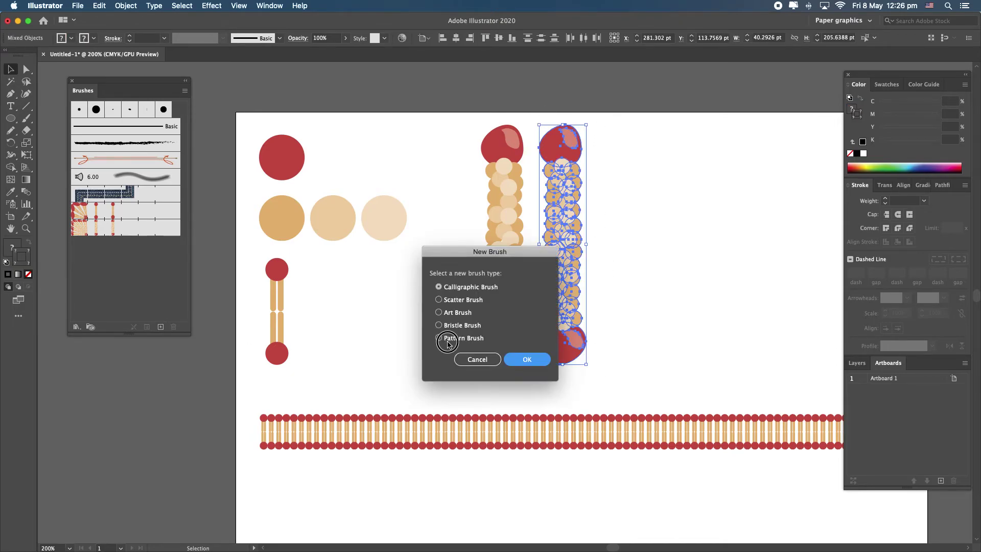
left_click(522, 359)
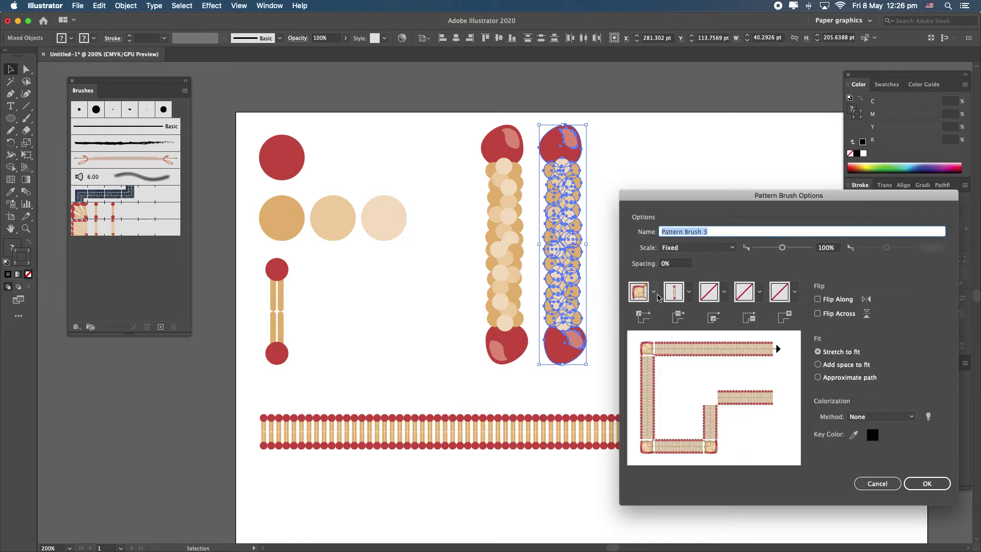
left_click(655, 294)
left_click(579, 356)
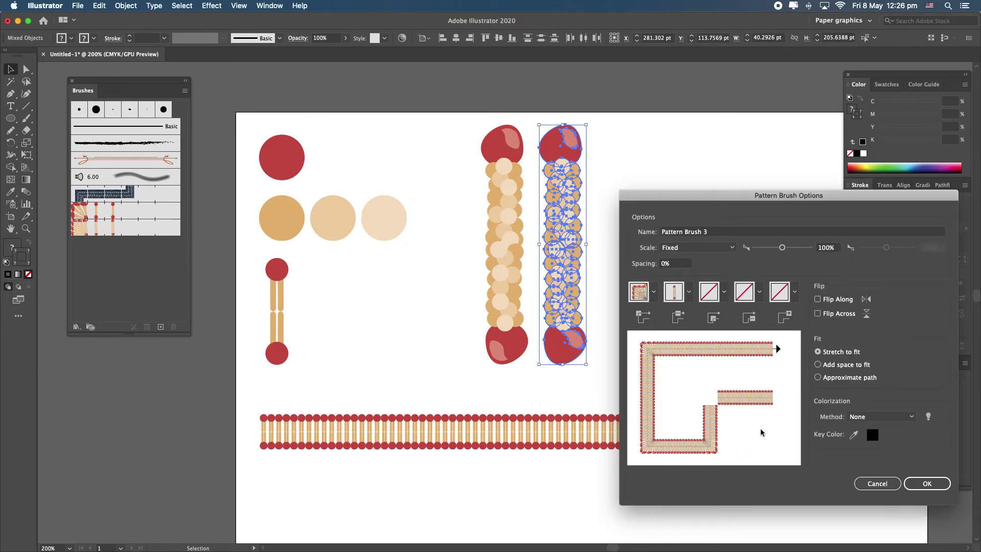
left_click(924, 482)
scroll(713, 355, "down", 3)
Step: Draw a long horizontal line below the bilayer with a 1 pt black stroke
left_click(679, 371)
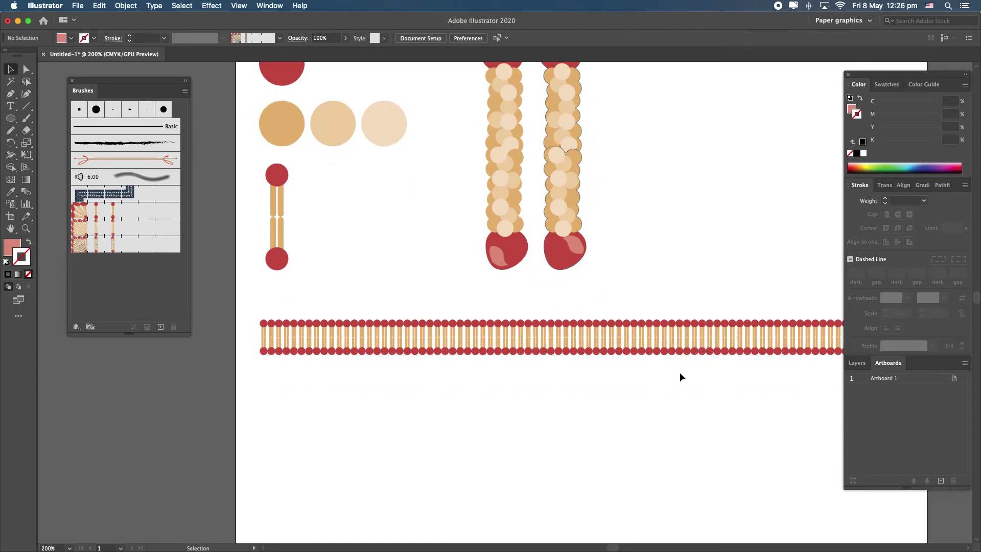
scroll(686, 372, "right", 3)
key("super+minus")
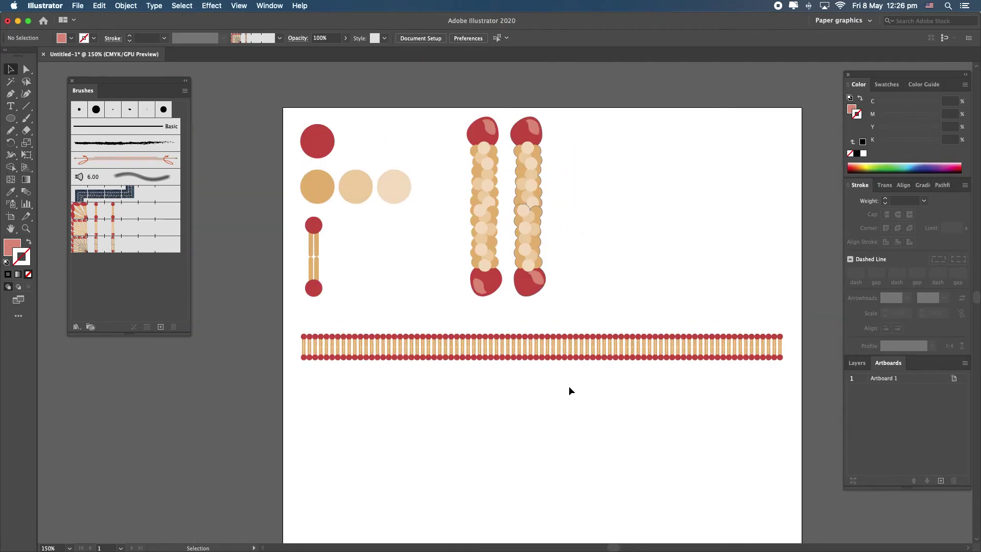
left_click(26, 106)
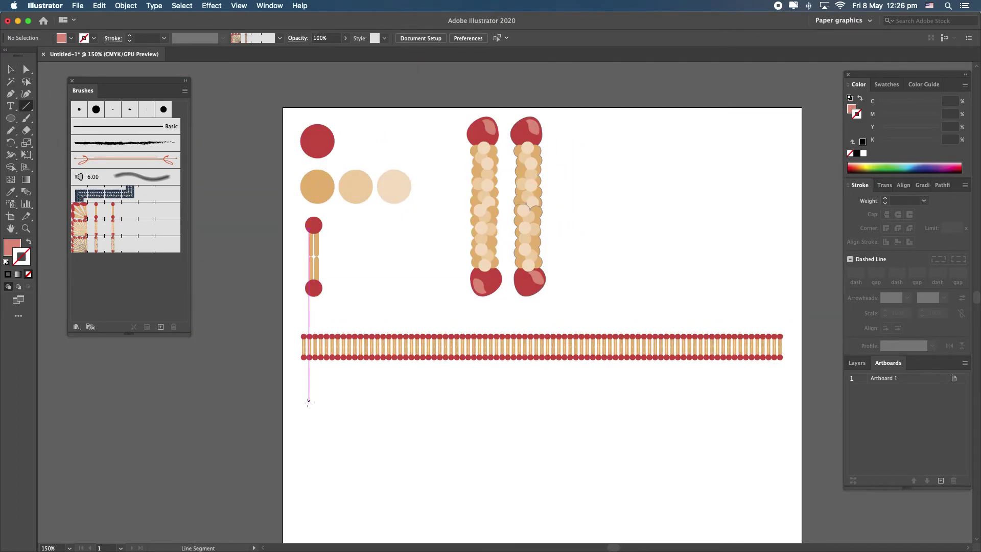
left_click_drag(309, 406, 783, 421)
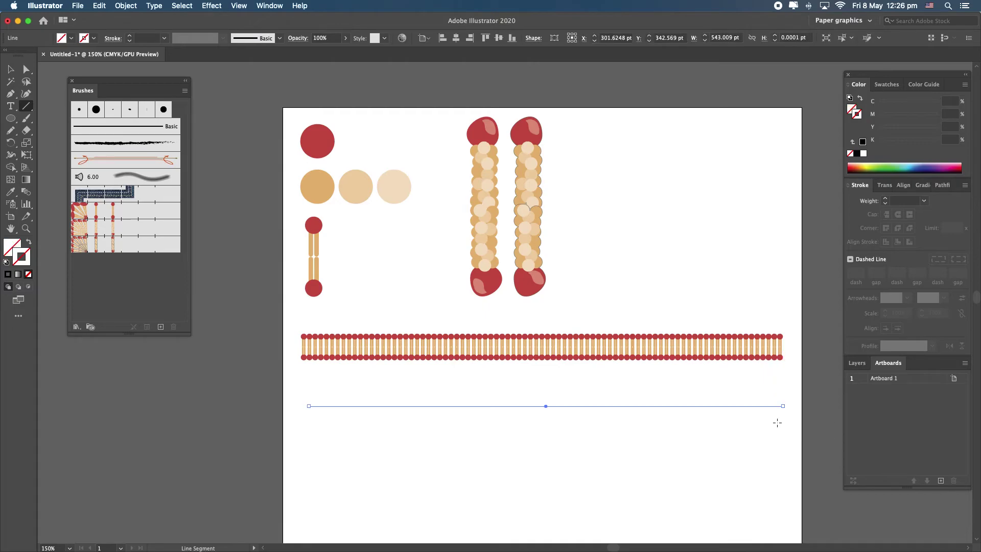
left_click(857, 153)
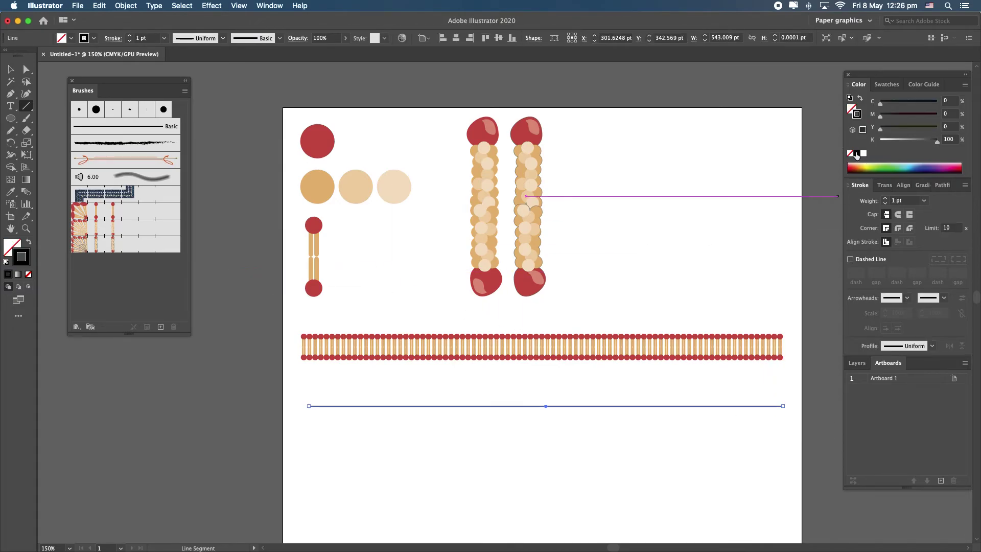
Step: Paste a copy of the line in front and shift it lower
key("v")
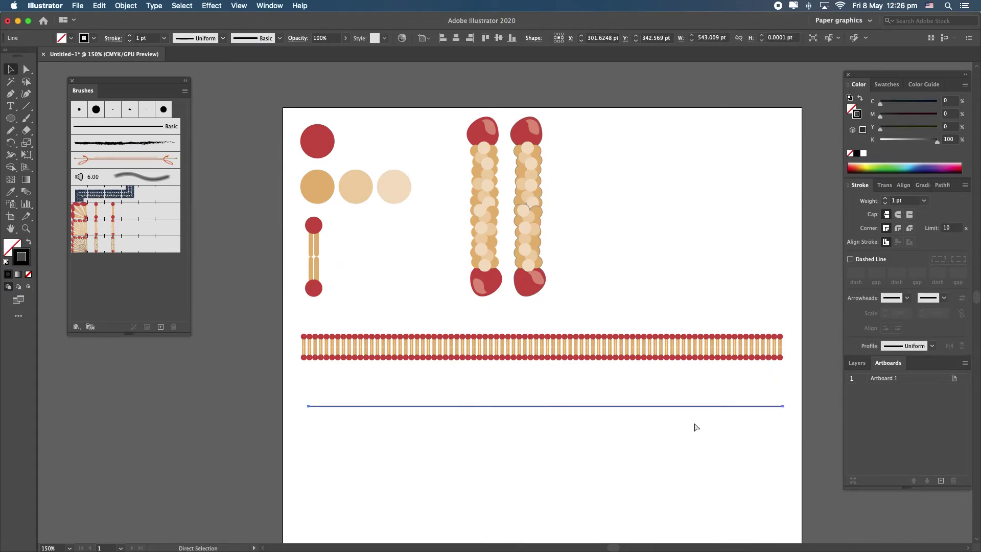
key("super+c")
key("super+f")
key("shift+Down")
key("shift+Down")
key("shift+Down")
key("shift+Down")
key("shift+Down")
key("shift+Down")
key("shift+Down")
key("shift+Down")
key("shift+Down")
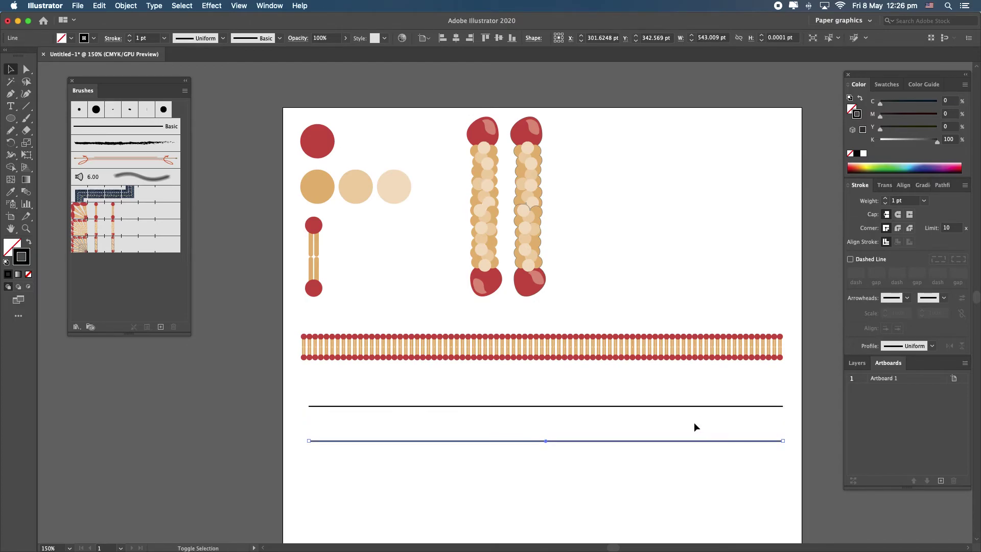
Step: Apply Pattern Brush 2 at reduced scale to the upper line and Pattern Brush 3 to the lower
left_click(696, 406)
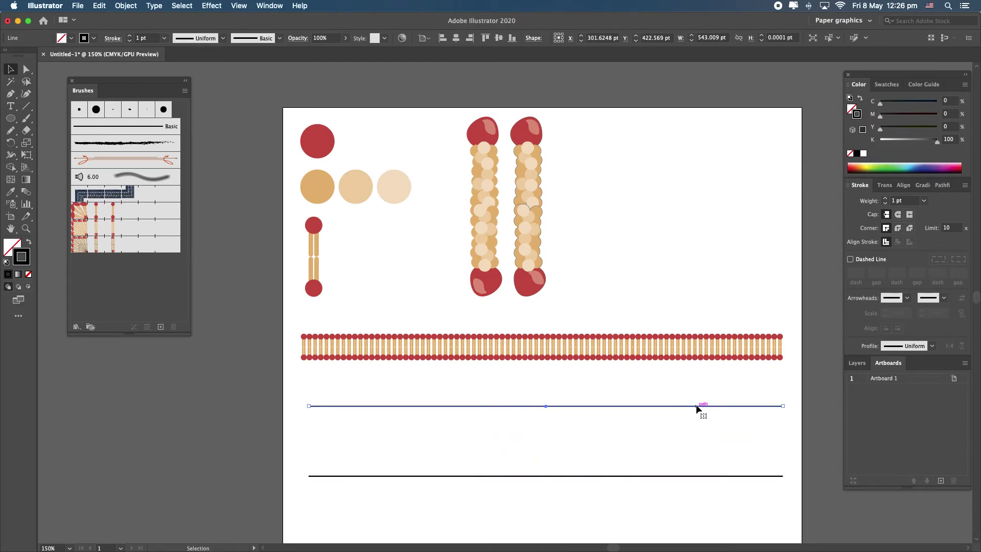
left_click(121, 228)
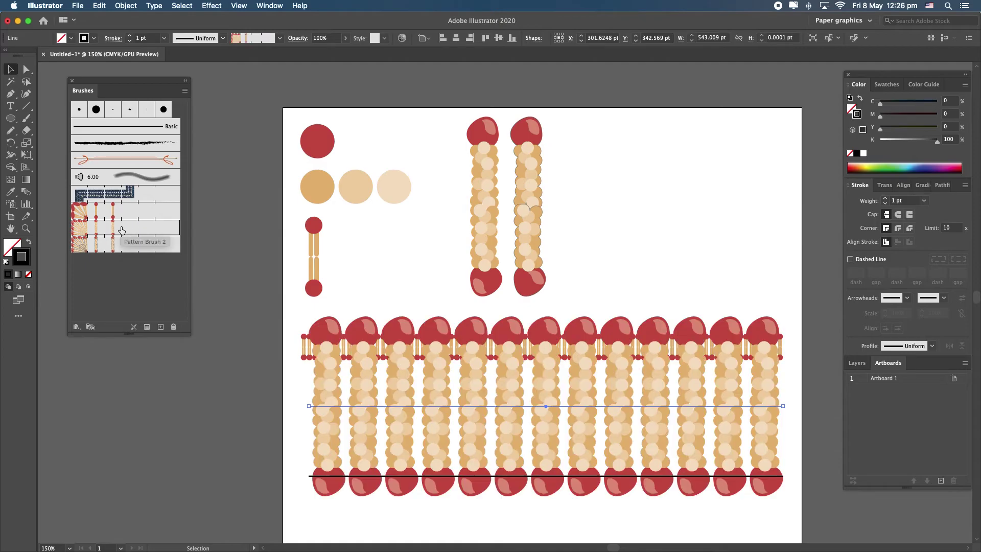
scroll(507, 287, "down", 4)
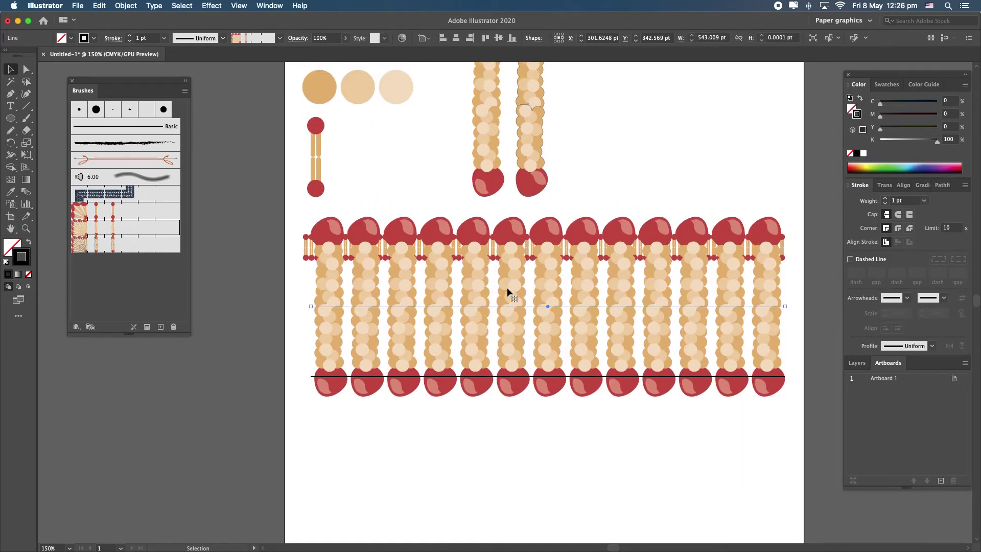
scroll(511, 174, "down", 1)
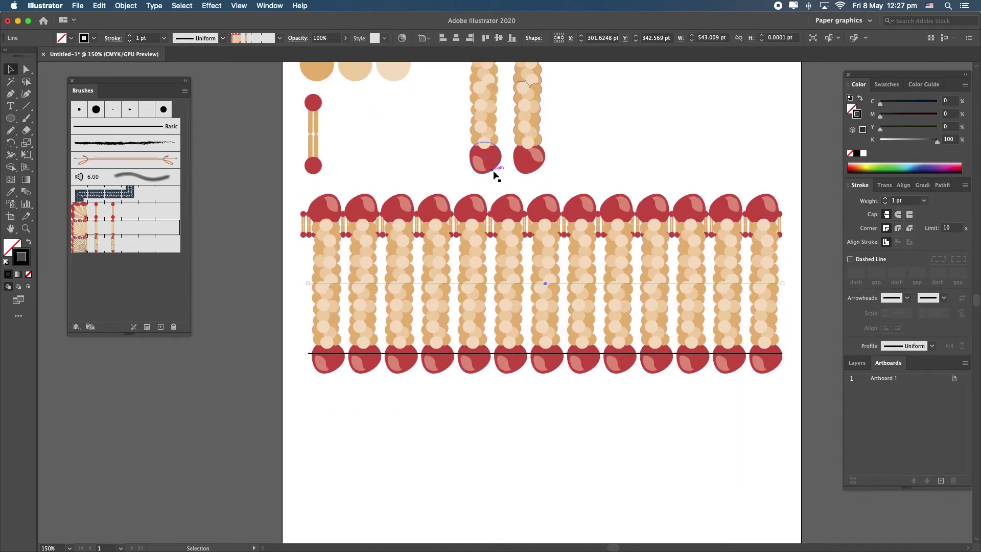
double_click(119, 232)
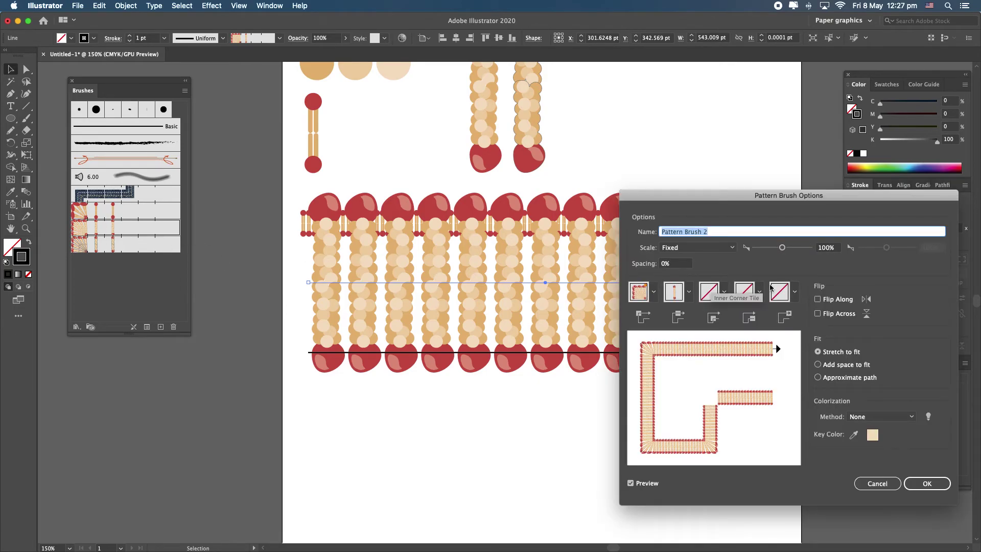
left_click_drag(783, 248, 761, 251)
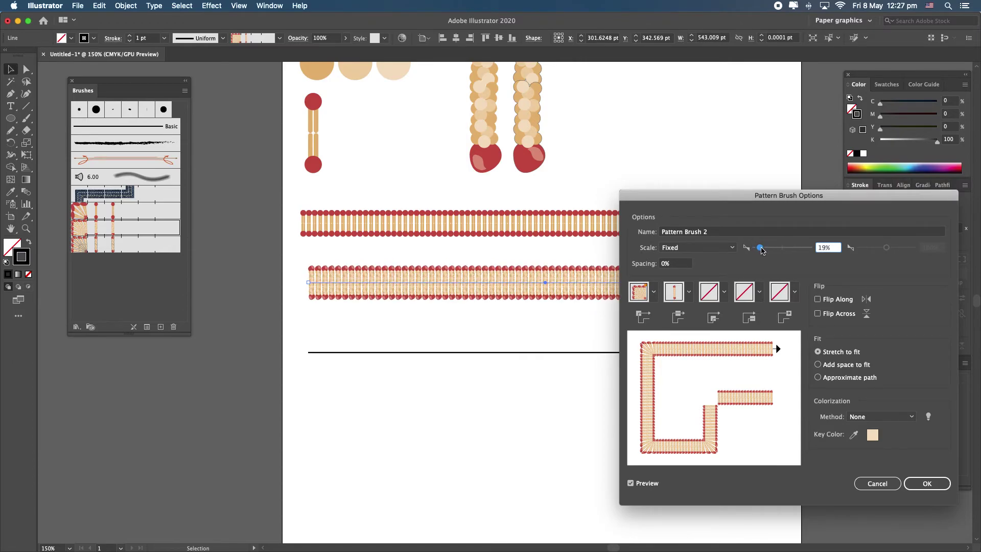
left_click(922, 484)
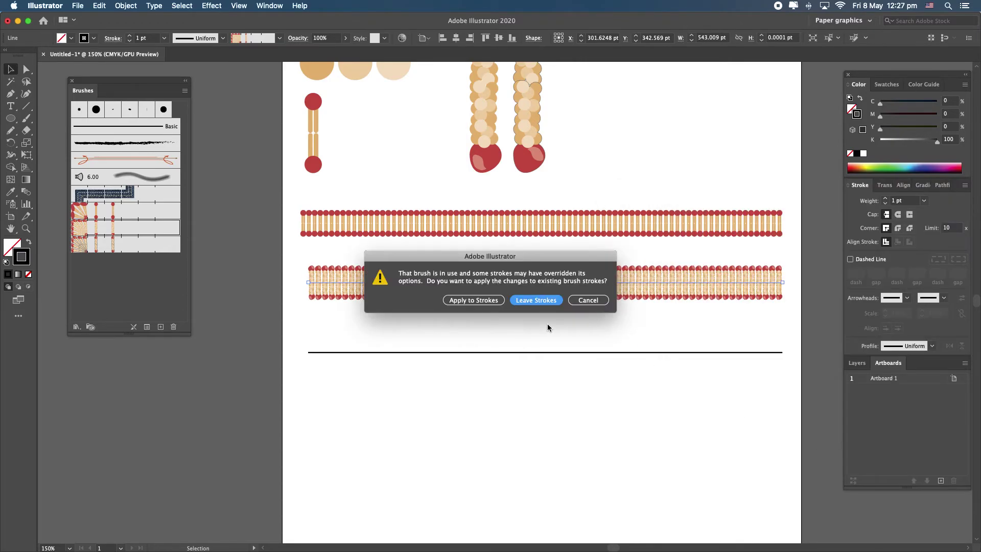
left_click(480, 304)
left_click(525, 353)
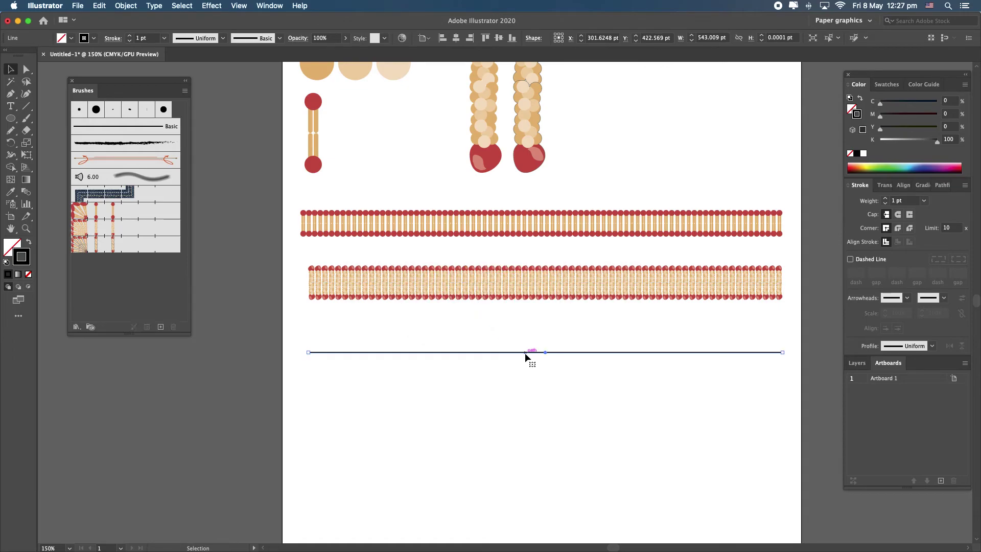
left_click(117, 248)
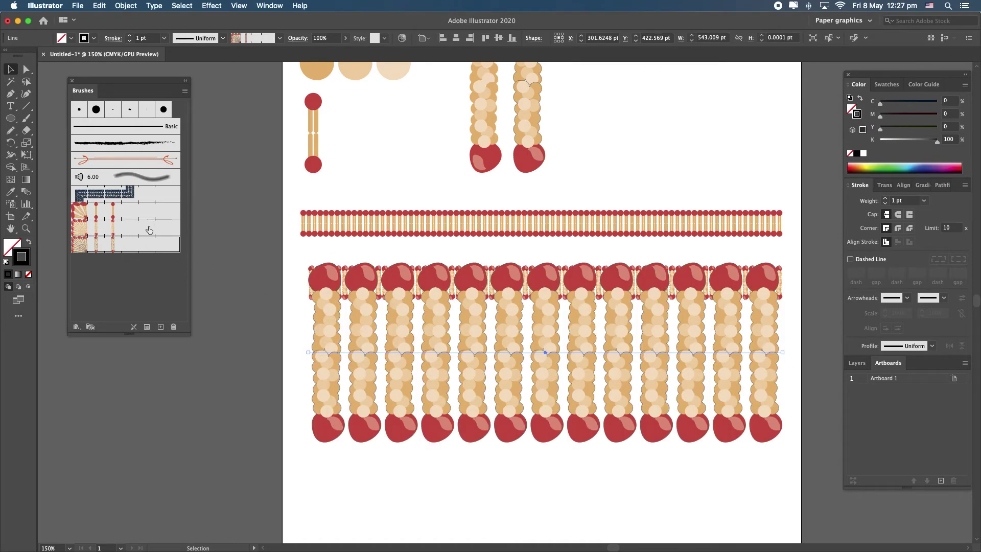
Step: Scale Pattern Brush 3 down to 33% and apply the change to existing strokes
double_click(138, 243)
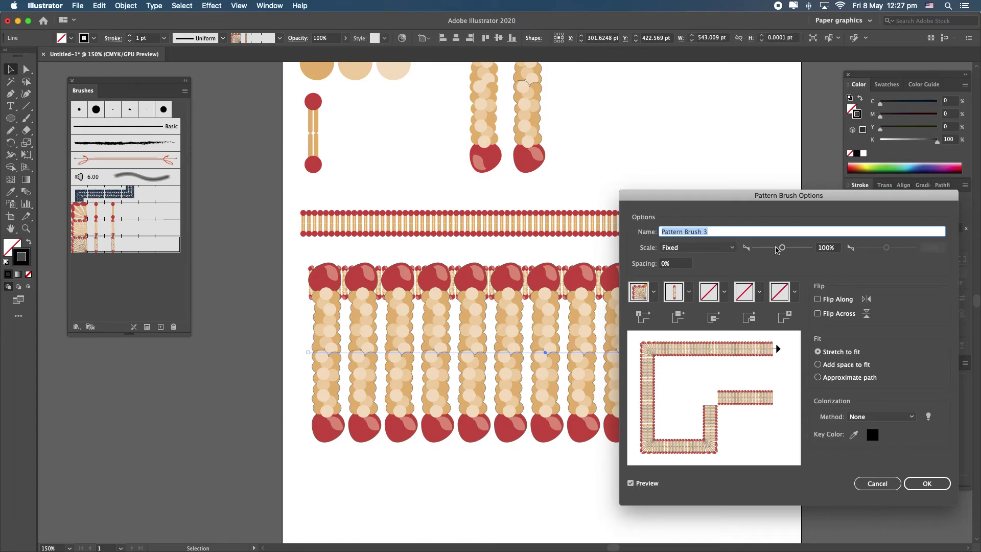
left_click_drag(777, 250, 761, 251)
left_click(914, 480)
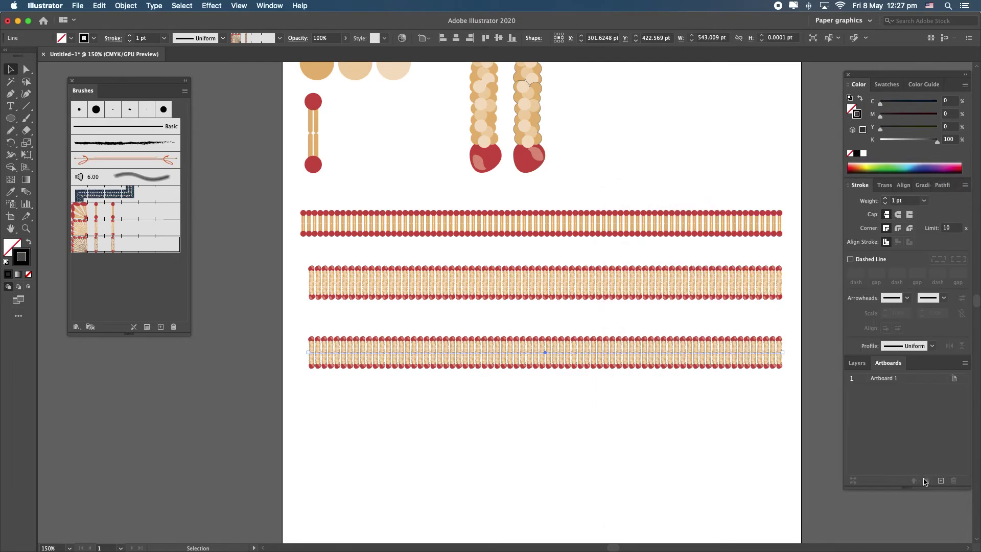
left_click(477, 301)
scroll(585, 362, "up", 3)
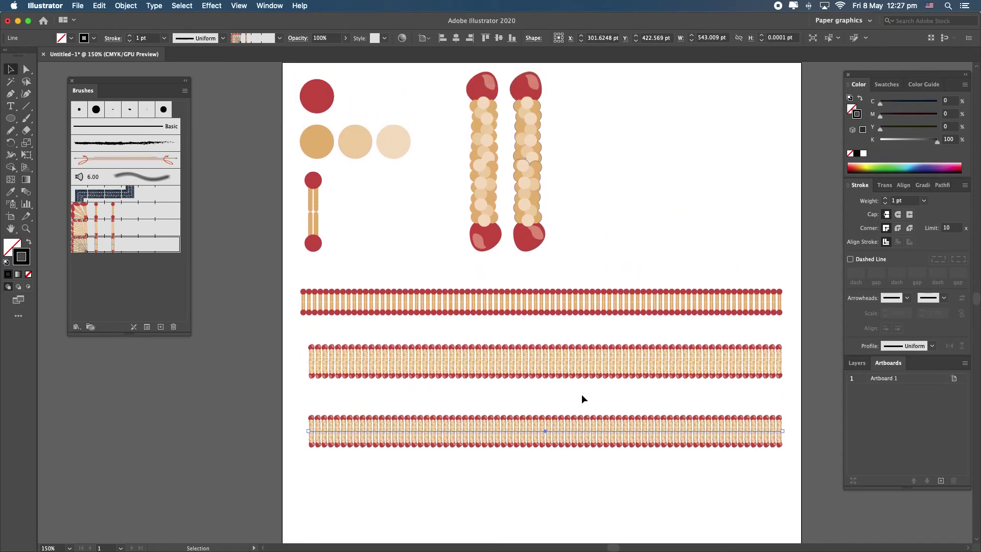
Step: Expand the middle bilayer's brushed stroke into editable shapes
left_click(542, 303)
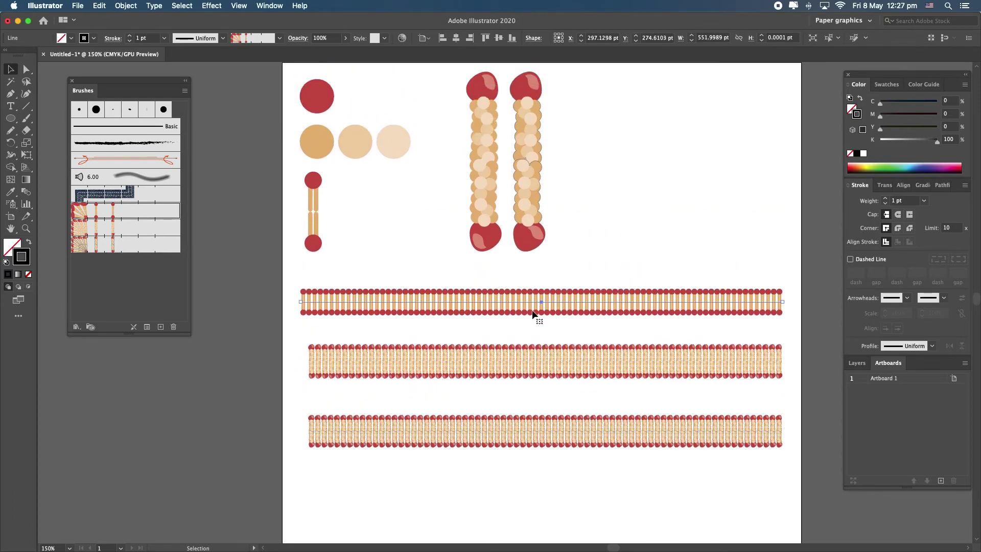
left_click(524, 329)
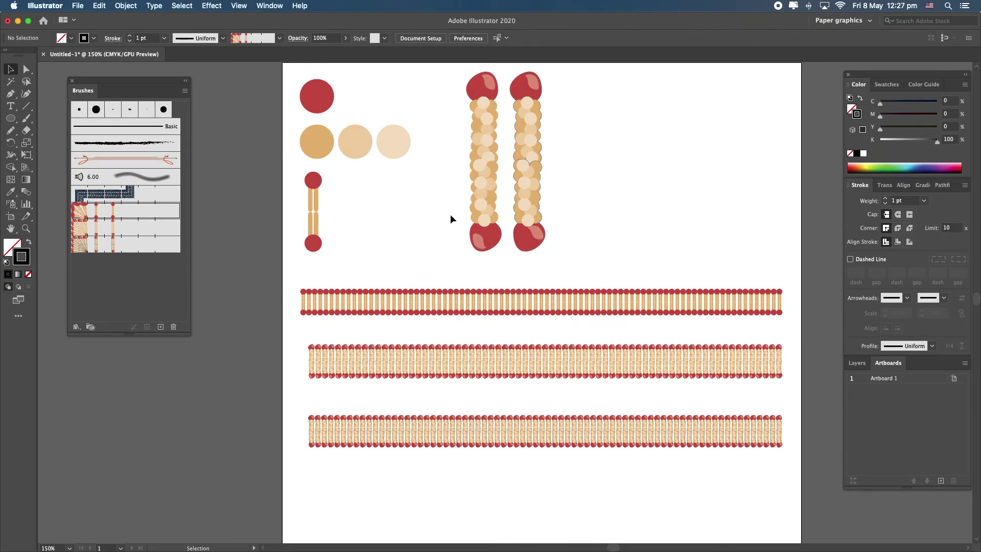
scroll(517, 388, "down", 3)
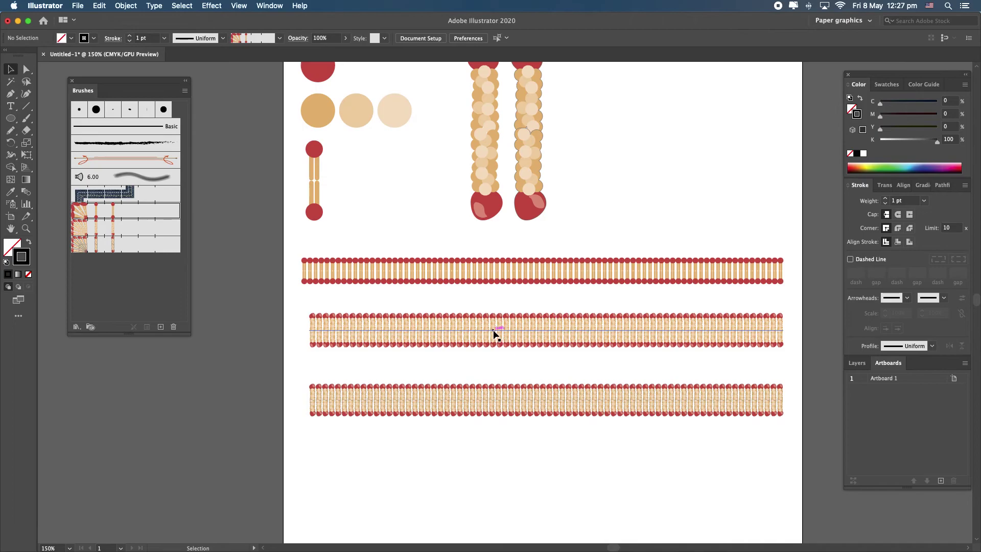
left_click(495, 332)
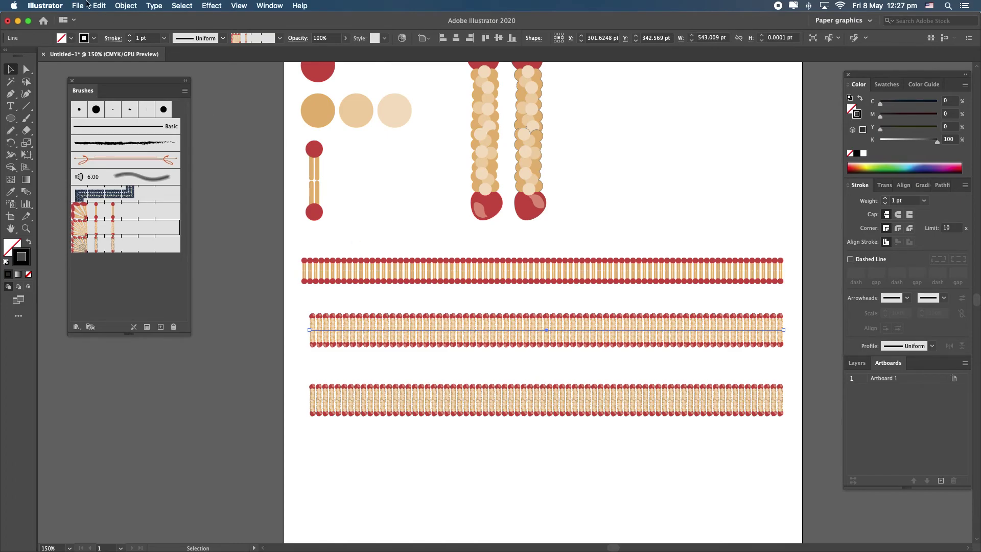
left_click(106, 8)
mouse_move(133, 9)
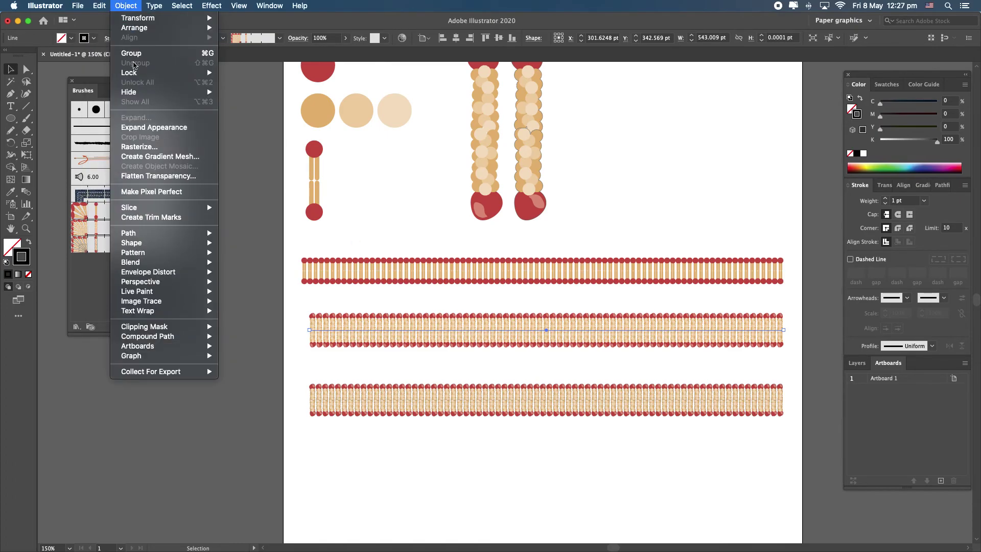
left_click(155, 128)
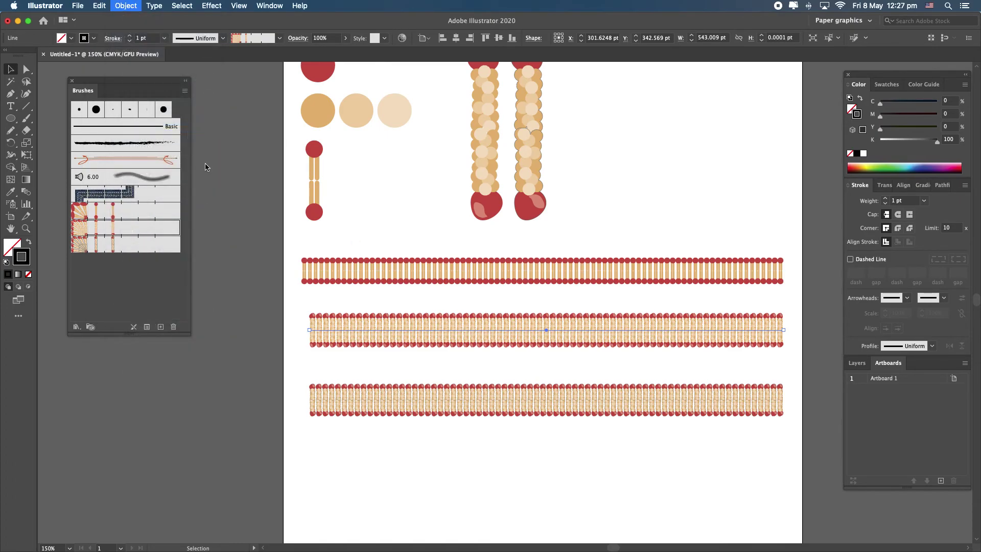
left_click(425, 370)
scroll(412, 346, "up", 4)
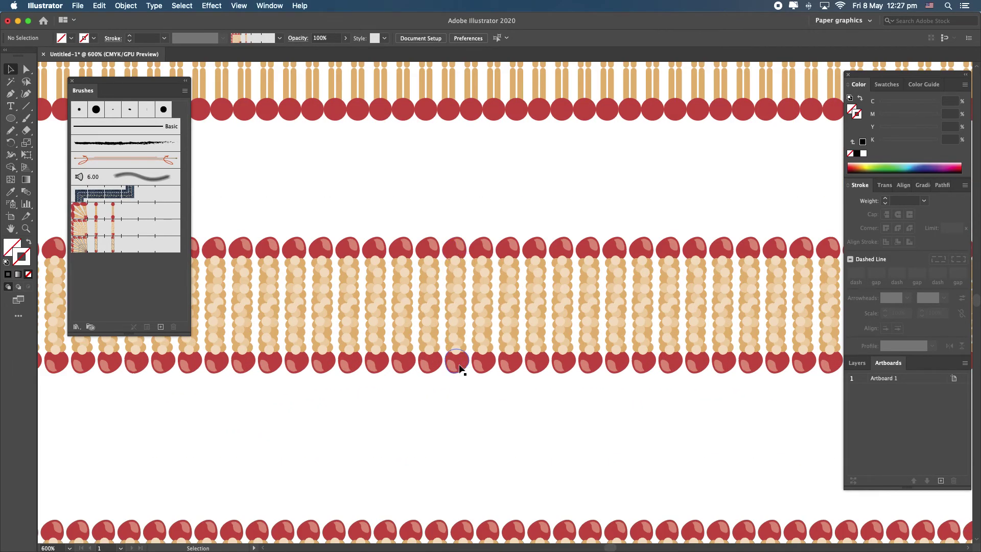
scroll(458, 366, "down", 4)
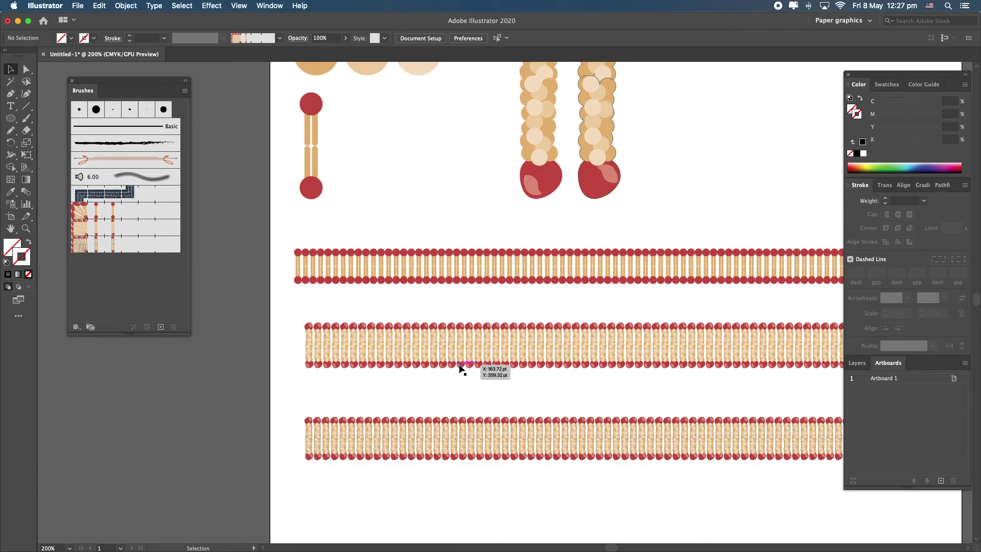
Step: Expand the bottom bilayer's Pattern Brush 3 line into shapes too
left_click(455, 439)
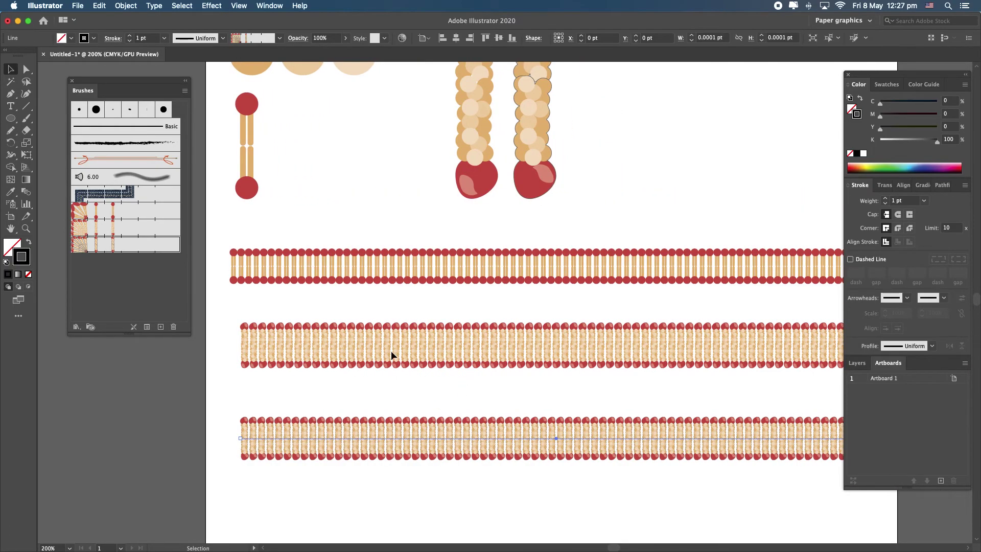
left_click(124, 6)
left_click(148, 128)
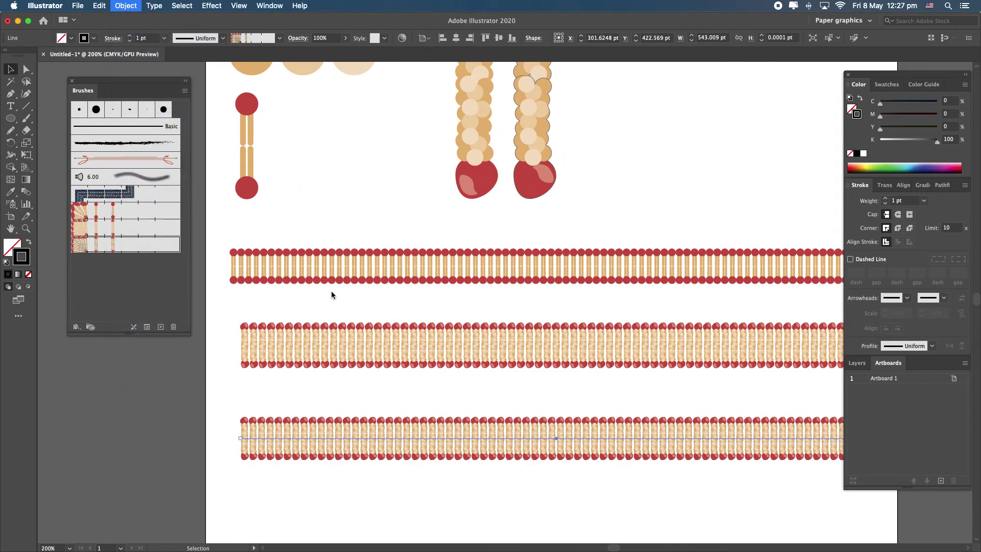
scroll(357, 396, "down", 1)
scroll(345, 428, "up", 4)
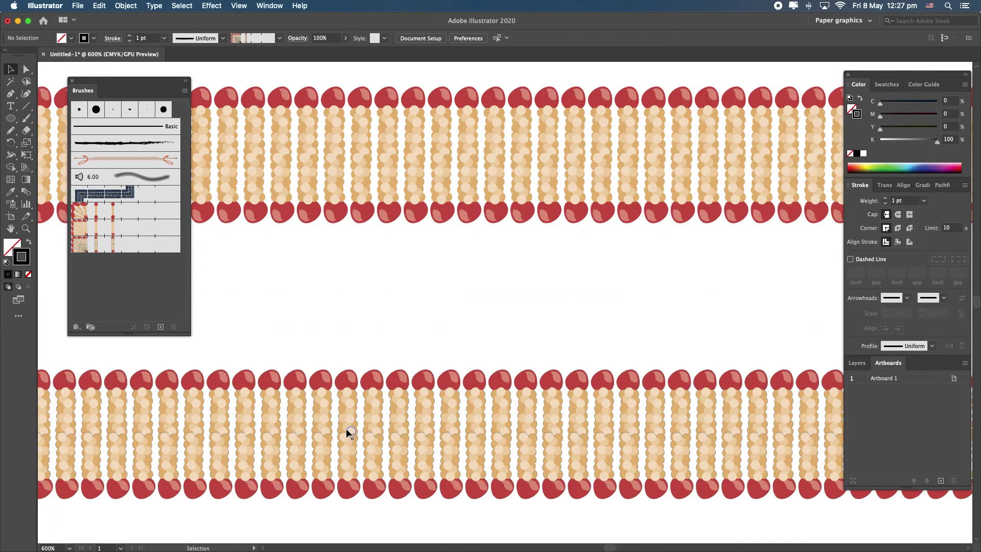
scroll(406, 332, "down", 3)
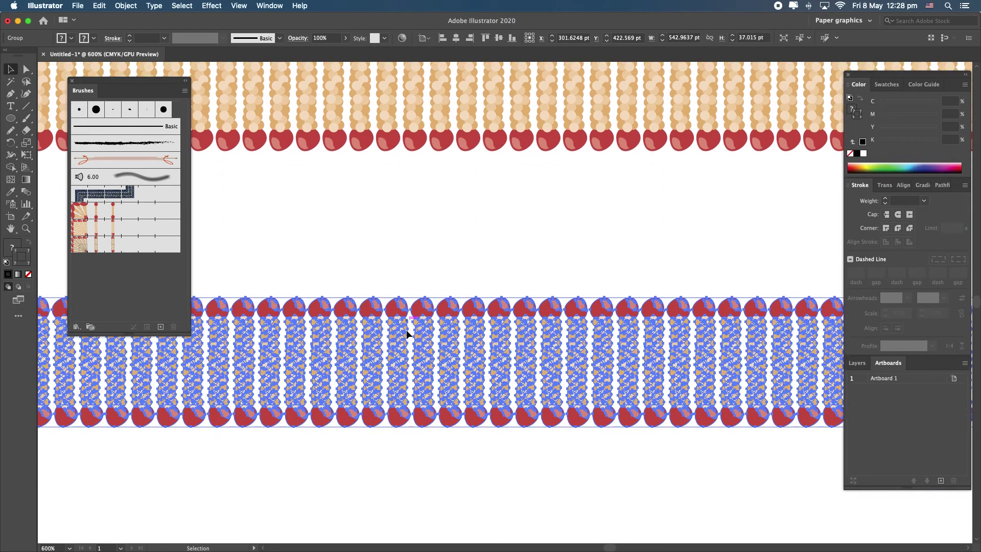
scroll(428, 346, "up", 4)
scroll(428, 349, "down", 3)
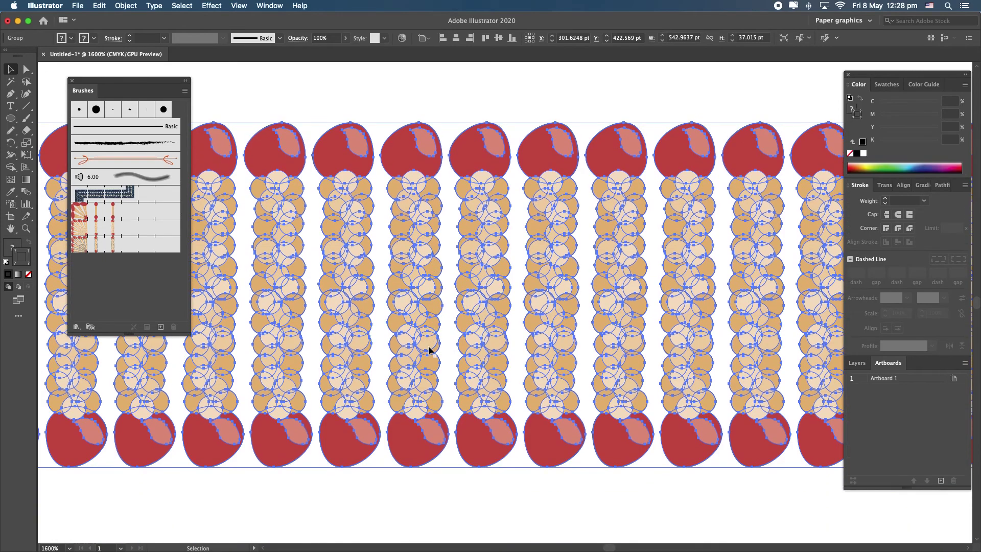
Step: Open Recolor Artwork for the bottom bilayer in colour-wheel edit mode
left_click(100, 6)
mouse_move(146, 176)
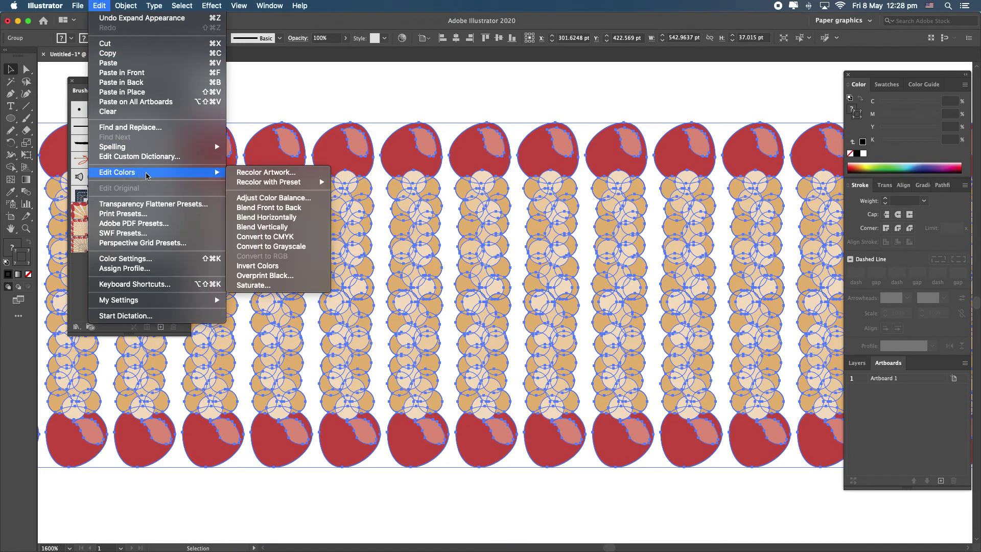
left_click(274, 174)
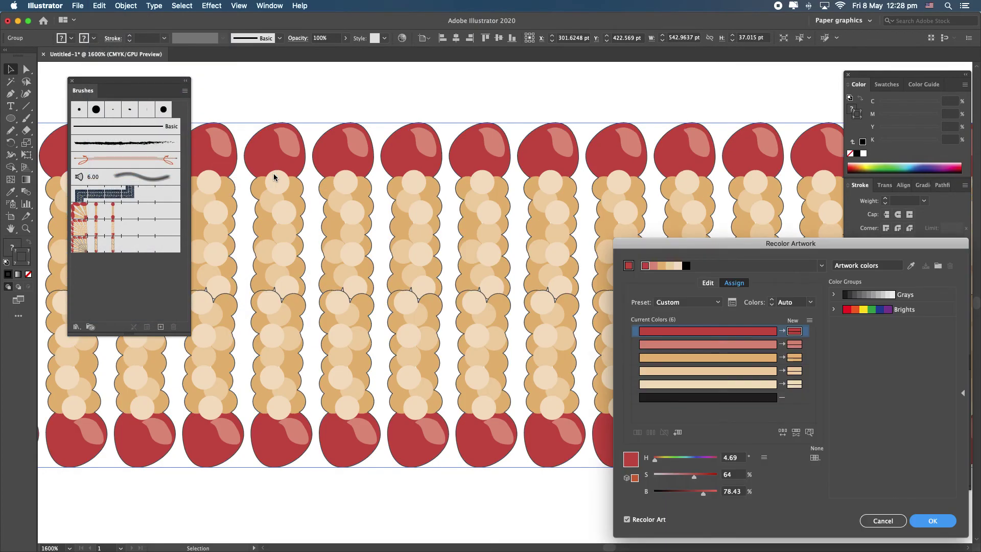
left_click_drag(897, 239, 887, 131)
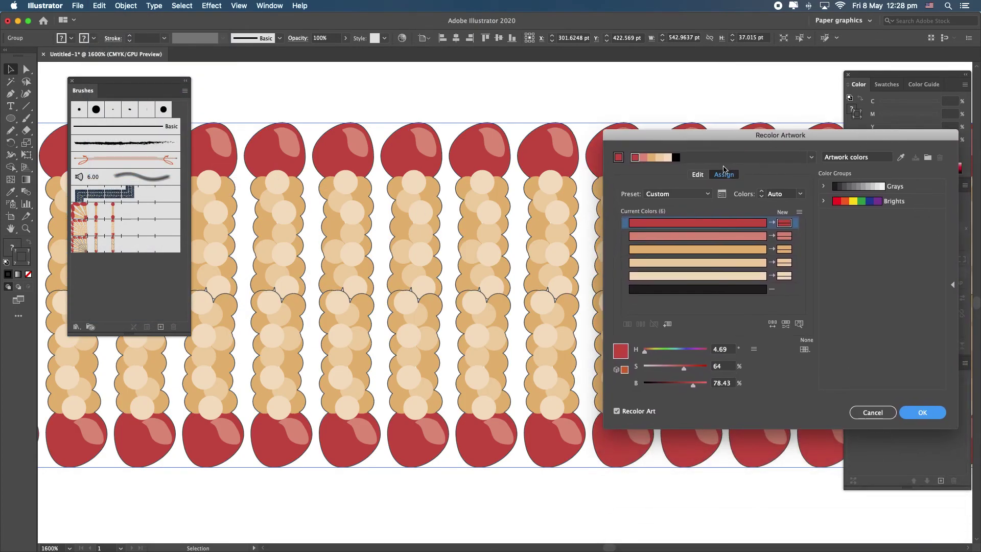
left_click(696, 176)
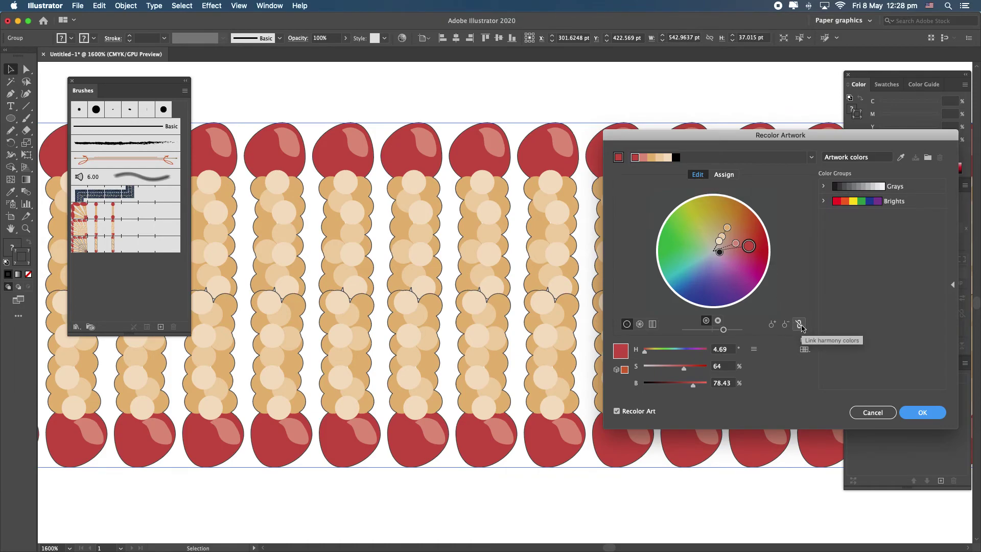
Step: Shift the linked colours to green heads and make the light tail circles light blue
left_click(801, 326)
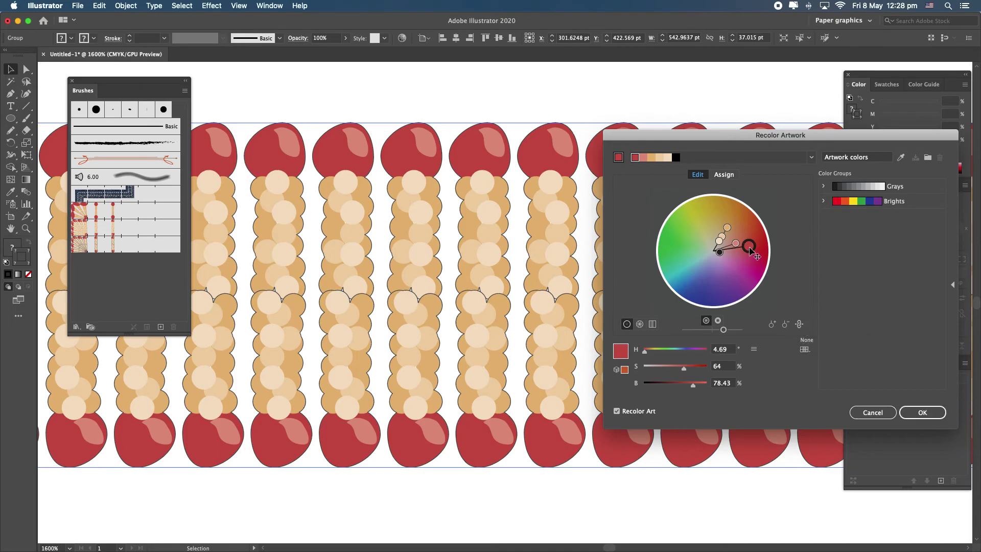
mouse_move(750, 250)
left_mouse_down()
mouse_move(742, 267)
mouse_move(696, 286)
mouse_move(677, 278)
left_mouse_up()
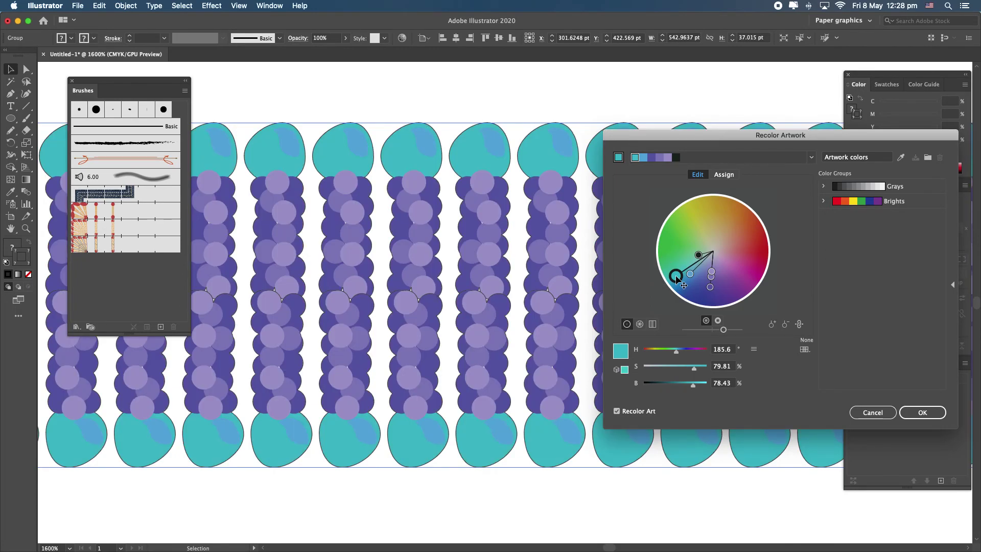
mouse_move(677, 278)
left_mouse_down()
mouse_move(668, 264)
mouse_move(675, 227)
mouse_move(710, 213)
left_mouse_up()
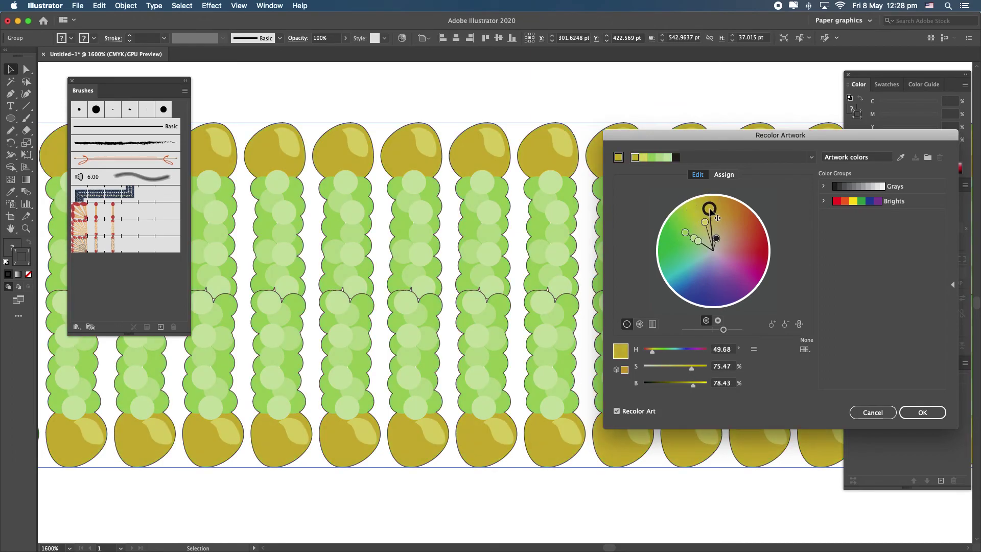
left_click(800, 325)
mouse_move(698, 243)
left_mouse_down()
mouse_move(685, 278)
mouse_move(698, 232)
mouse_move(678, 239)
mouse_move(710, 209)
mouse_move(722, 230)
mouse_move(736, 212)
mouse_move(715, 244)
mouse_move(721, 251)
mouse_move(764, 248)
mouse_move(718, 248)
mouse_move(724, 258)
mouse_move(735, 232)
mouse_move(727, 209)
mouse_move(701, 215)
left_mouse_up()
left_click(799, 324)
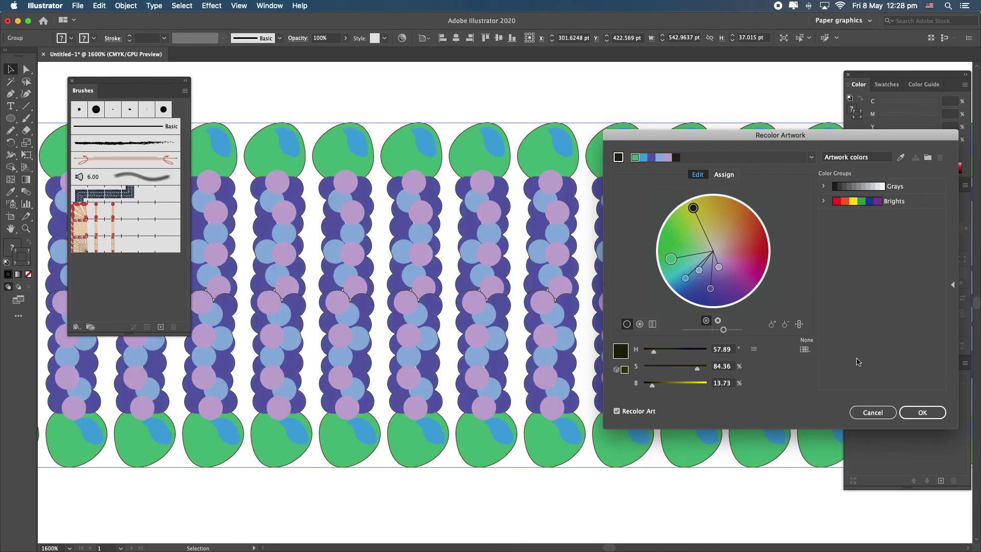
left_click(921, 414)
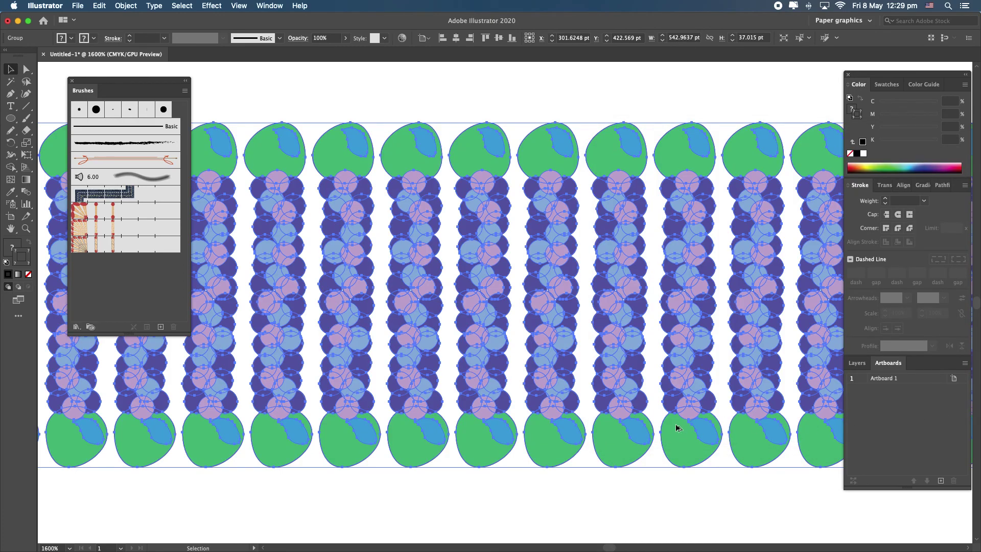
Step: Recolour the middle bilayer via Recolor Artwork, moving the base colour to magenta
scroll(676, 427, "down", 4)
left_click(656, 331)
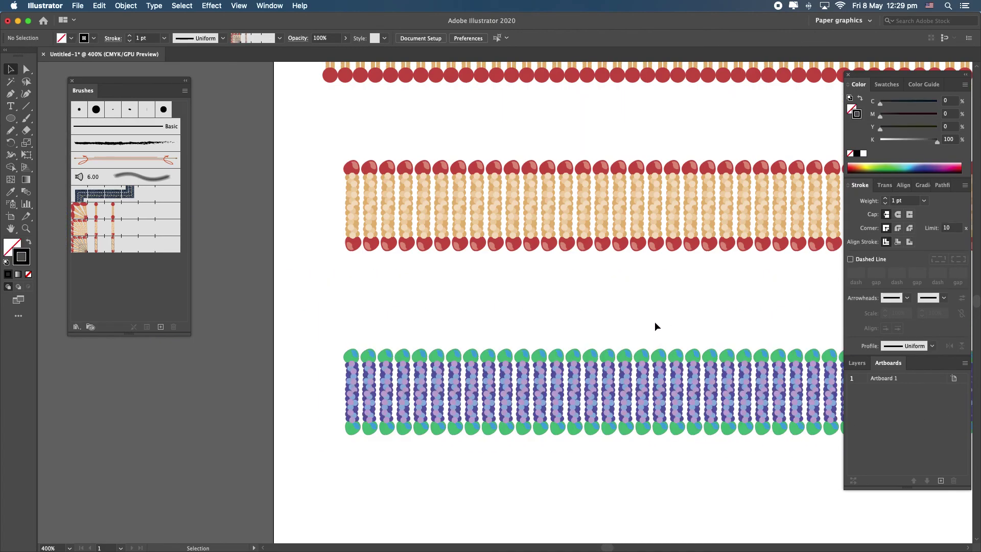
left_click(631, 217)
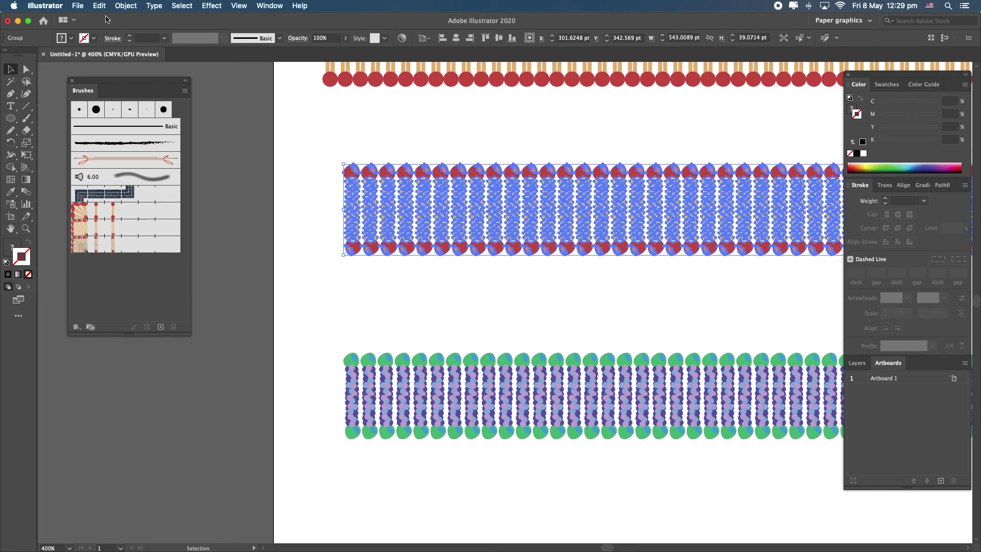
left_click(99, 5)
mouse_move(205, 171)
left_click(248, 172)
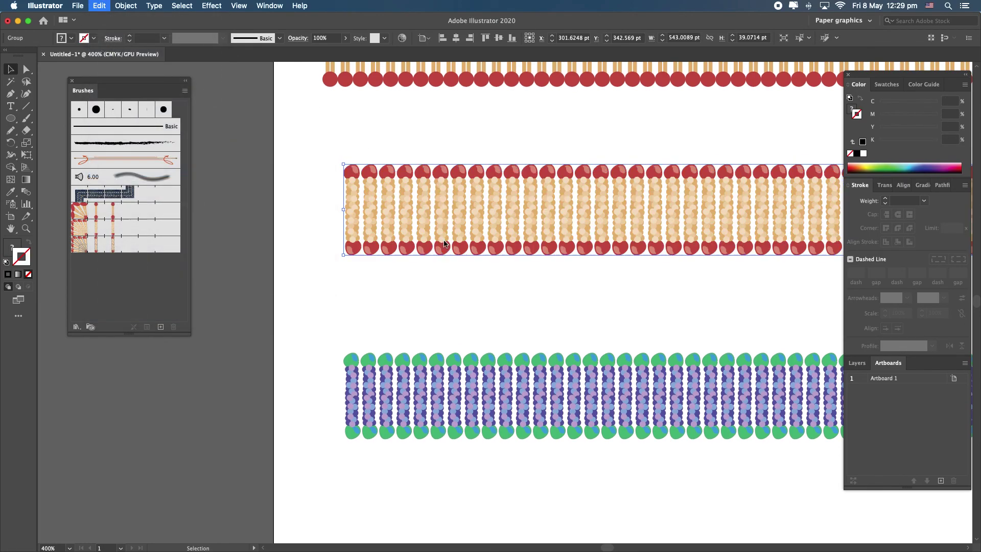
left_click(697, 174)
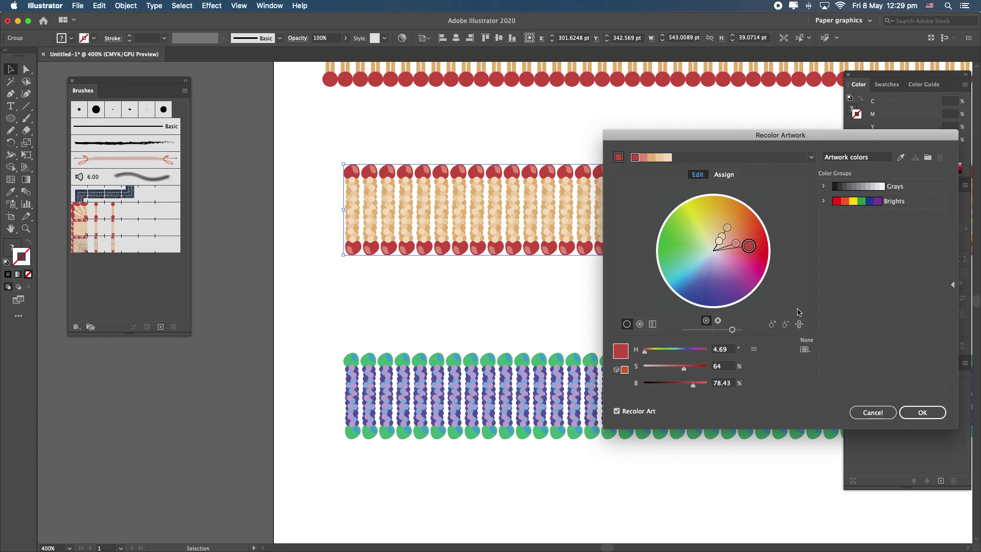
left_click_drag(749, 246, 757, 275)
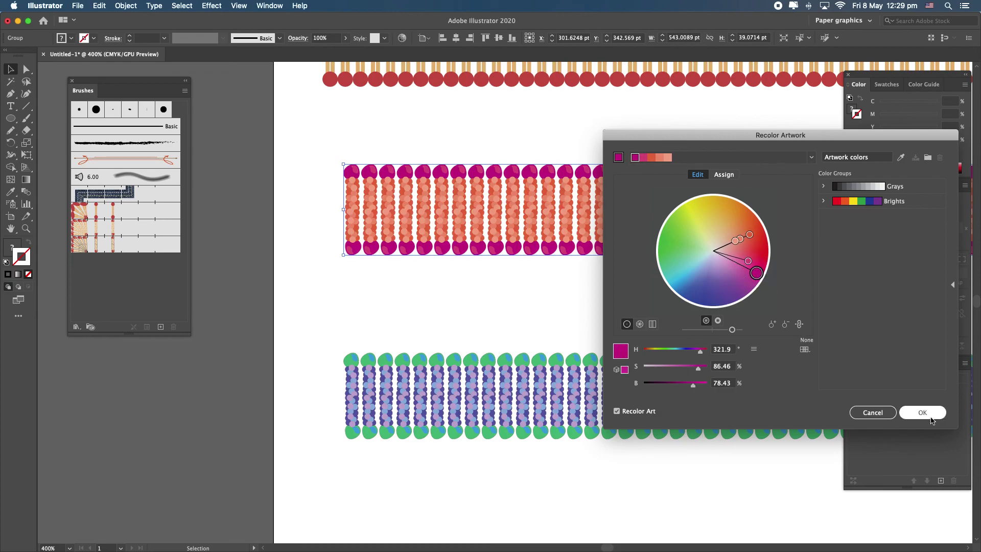
left_click(923, 412)
scroll(709, 311, "right", 5)
left_click(725, 309)
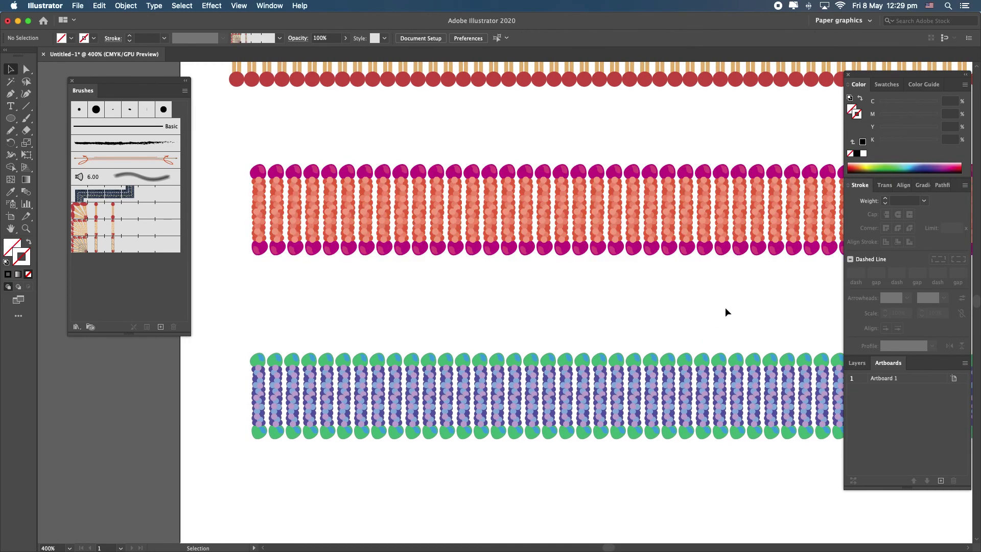
scroll(725, 311, "down", 5)
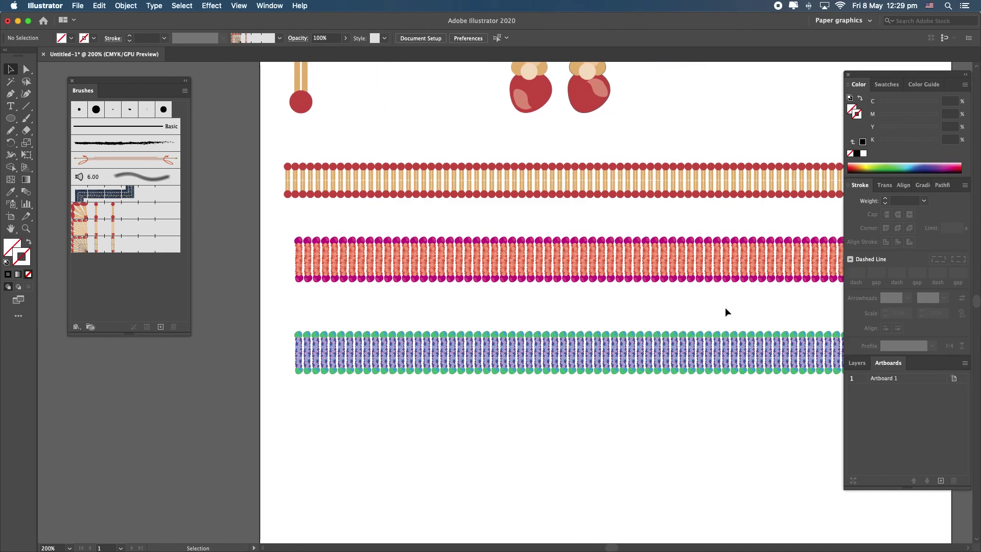
scroll(726, 311, "right", 4)
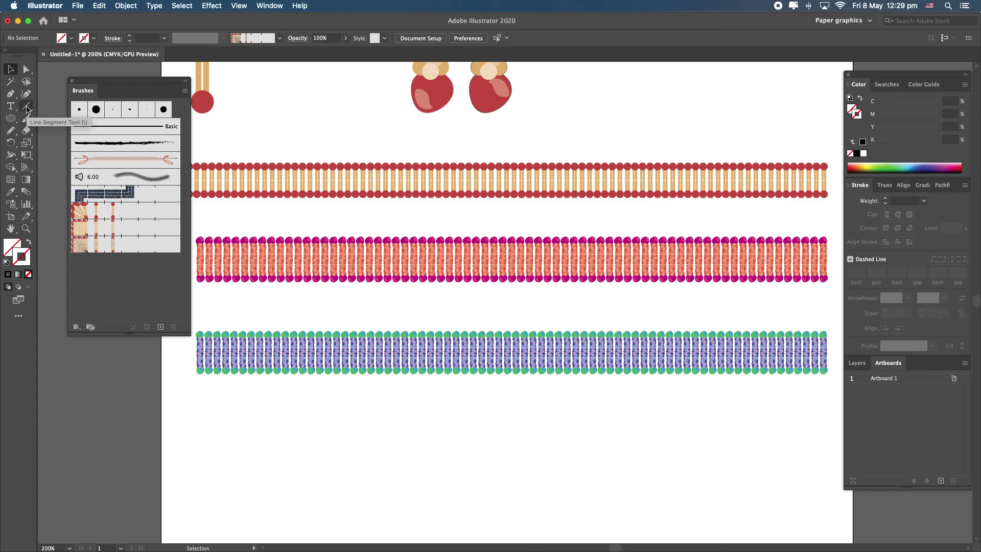
scroll(522, 301, "up", 3)
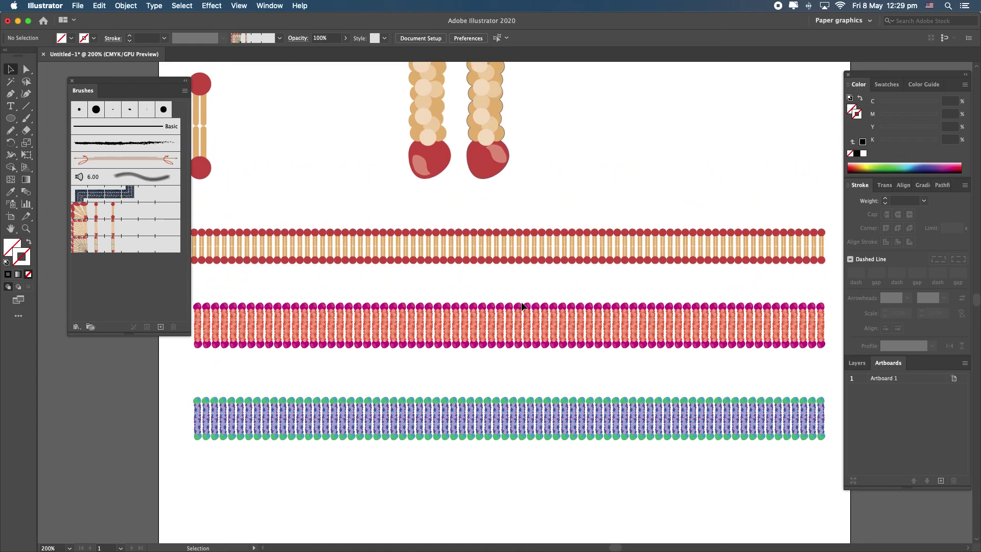